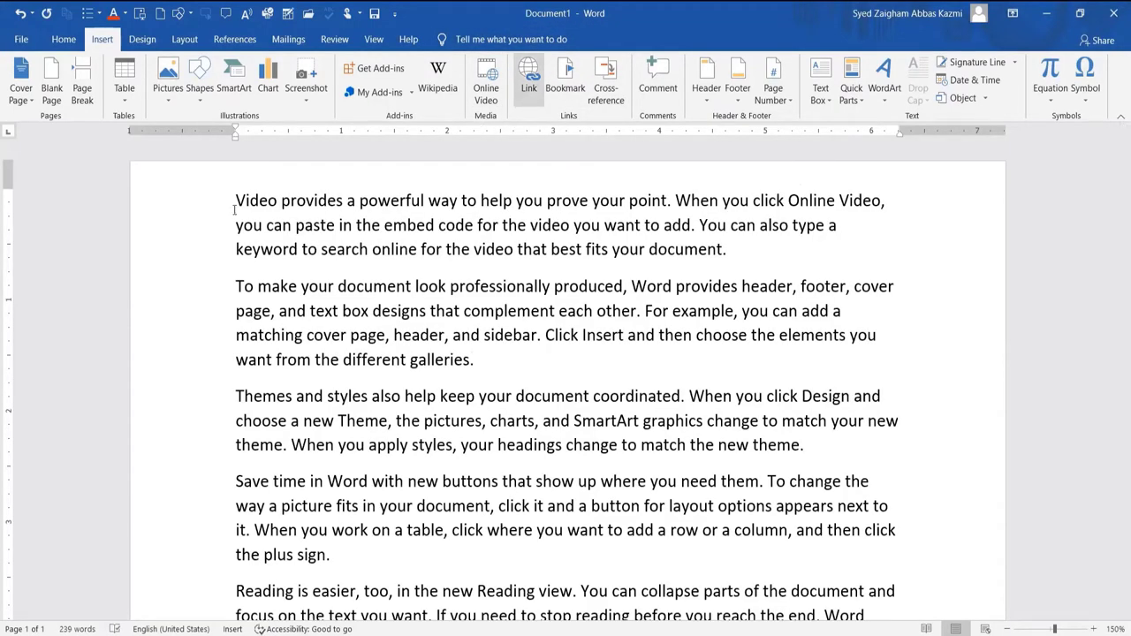
Step: Add the title "Hyperlink" on its own line above the first paragraph and enlarge it well beyond the body text size
{"action": "key", "text": "Return"}
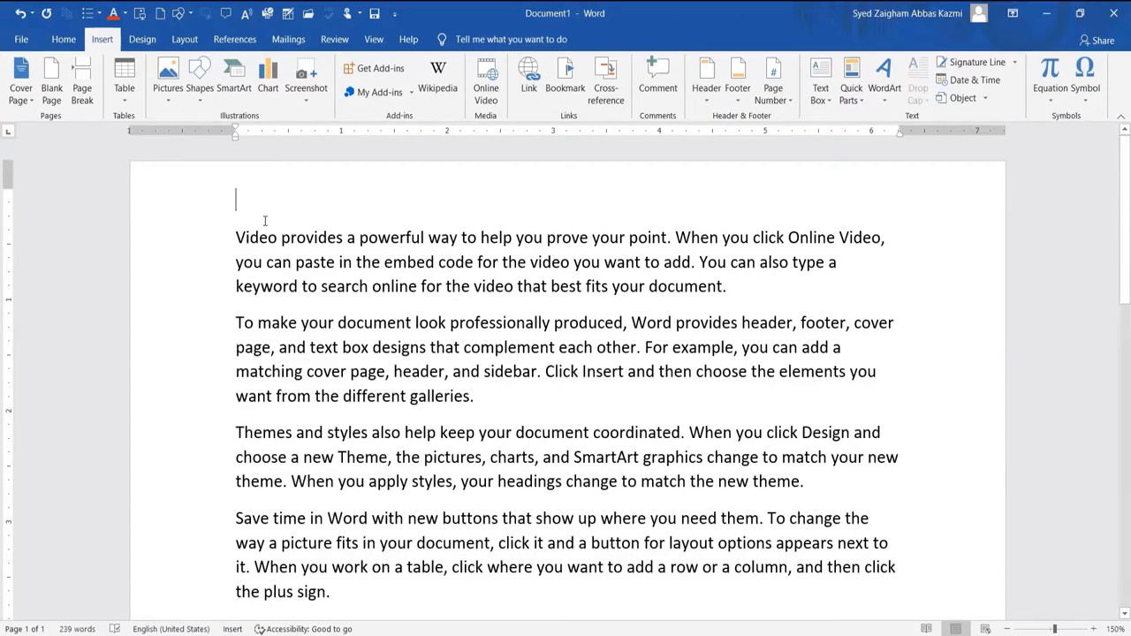
{"action": "type", "text": "Hyperlink"}
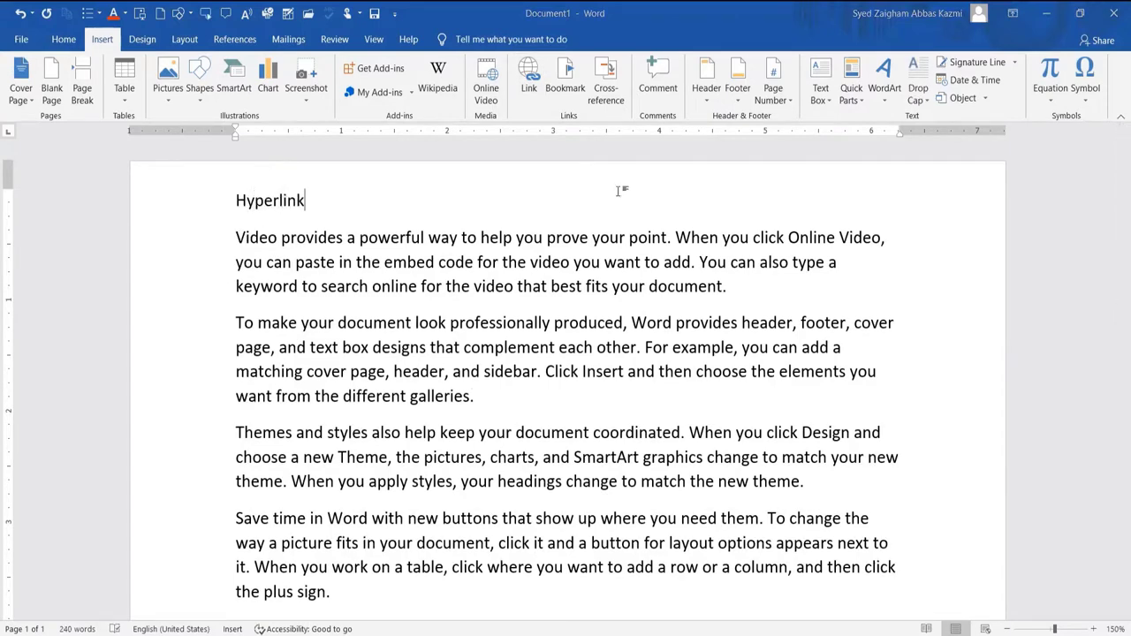
{"action": "left_click", "coordinate": [180, 203]}
{"action": "key", "text": "ctrl+shift+period"}
{"action": "key", "text": "ctrl+shift+period"}
{"action": "key", "text": "ctrl+shift+period"}
{"action": "key", "text": "ctrl+shift+period"}
{"action": "key", "text": "ctrl+shift+period"}
{"action": "key", "text": "ctrl+shift+period"}
{"action": "key", "text": "ctrl+shift+period"}
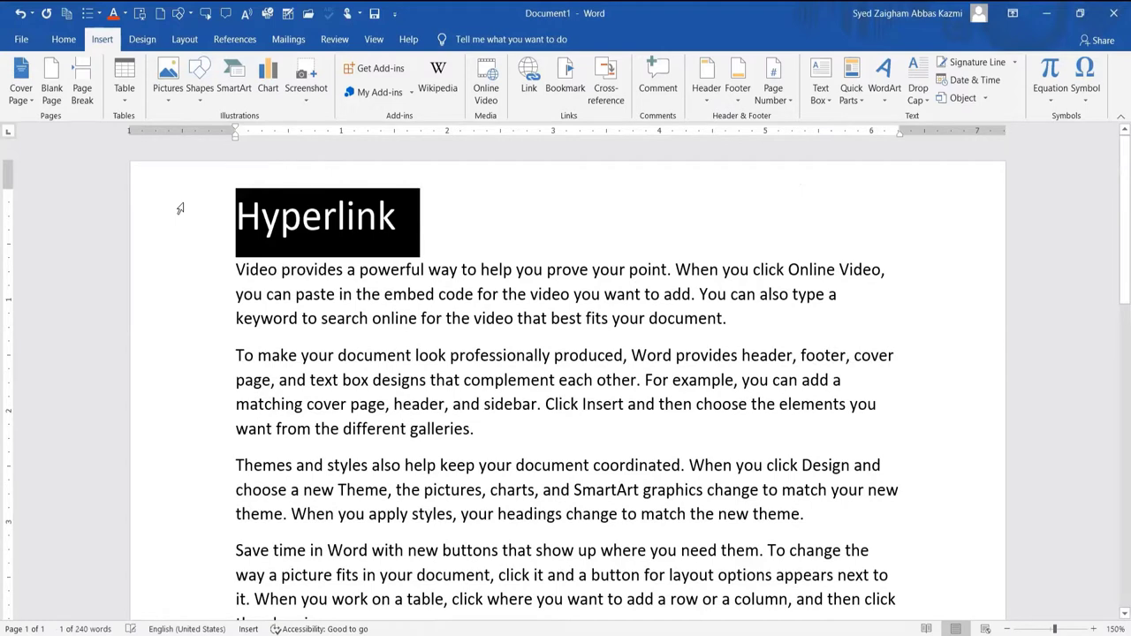
{"action": "left_click", "coordinate": [399, 240]}
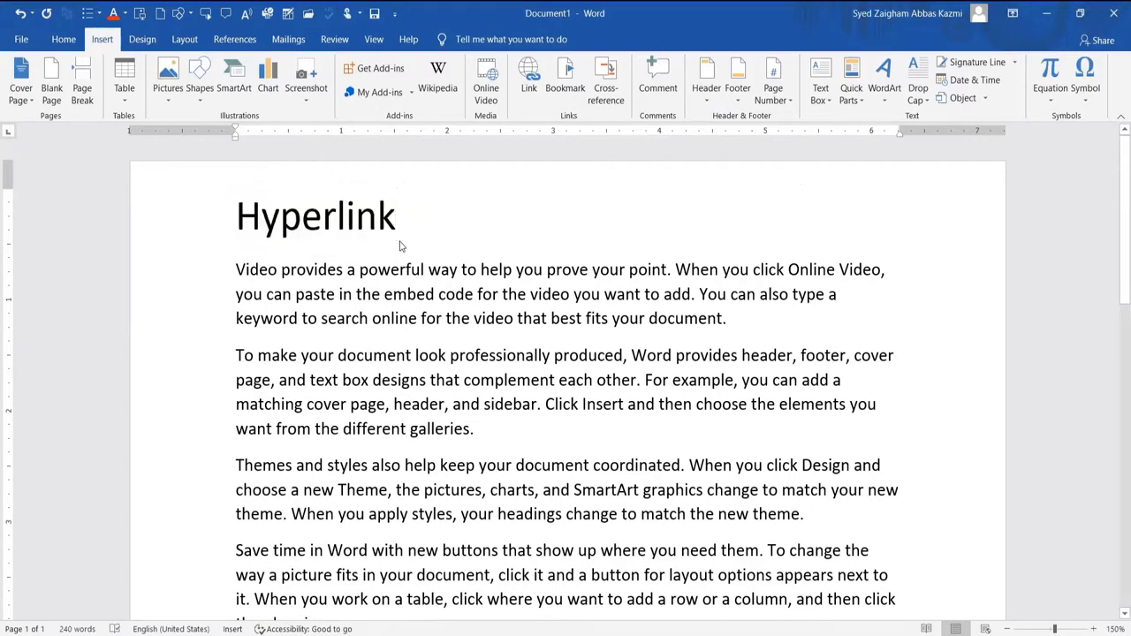
{"action": "left_click_drag", "start_coordinate": [338, 219], "coordinate": [395, 234]}
{"action": "left_click_drag", "start_coordinate": [235, 269], "coordinate": [278, 273]}
{"action": "left_click", "coordinate": [297, 269]}
{"action": "left_click", "coordinate": [312, 294]}
{"action": "left_click_drag", "start_coordinate": [235, 270], "coordinate": [267, 270]}
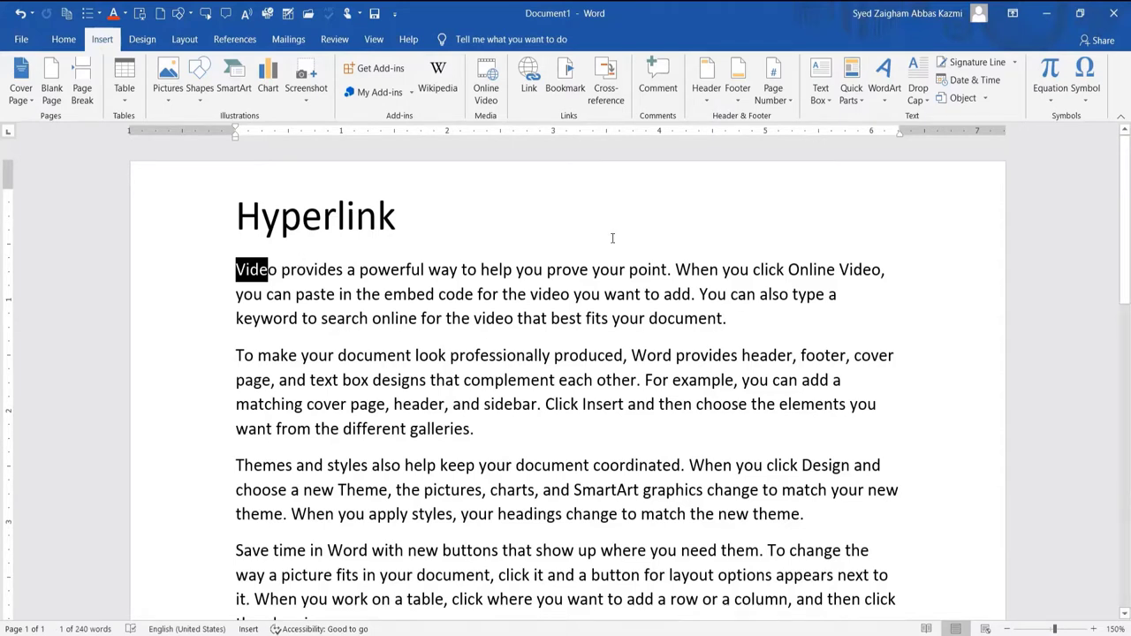
{"action": "left_click", "coordinate": [562, 296]}
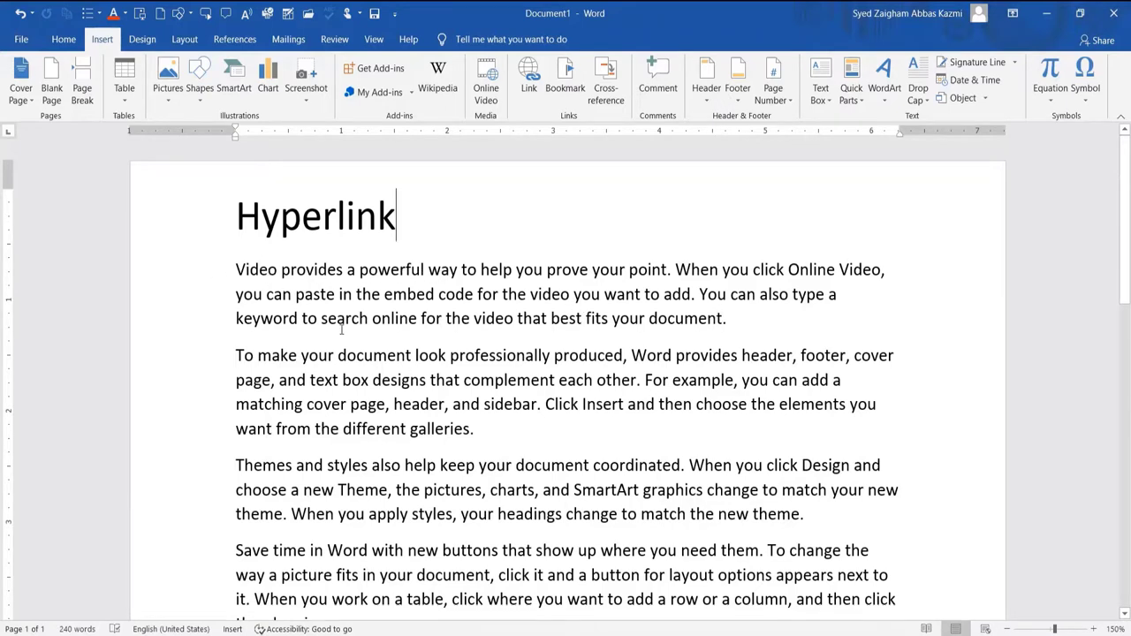
{"action": "double_click", "coordinate": [386, 294]}
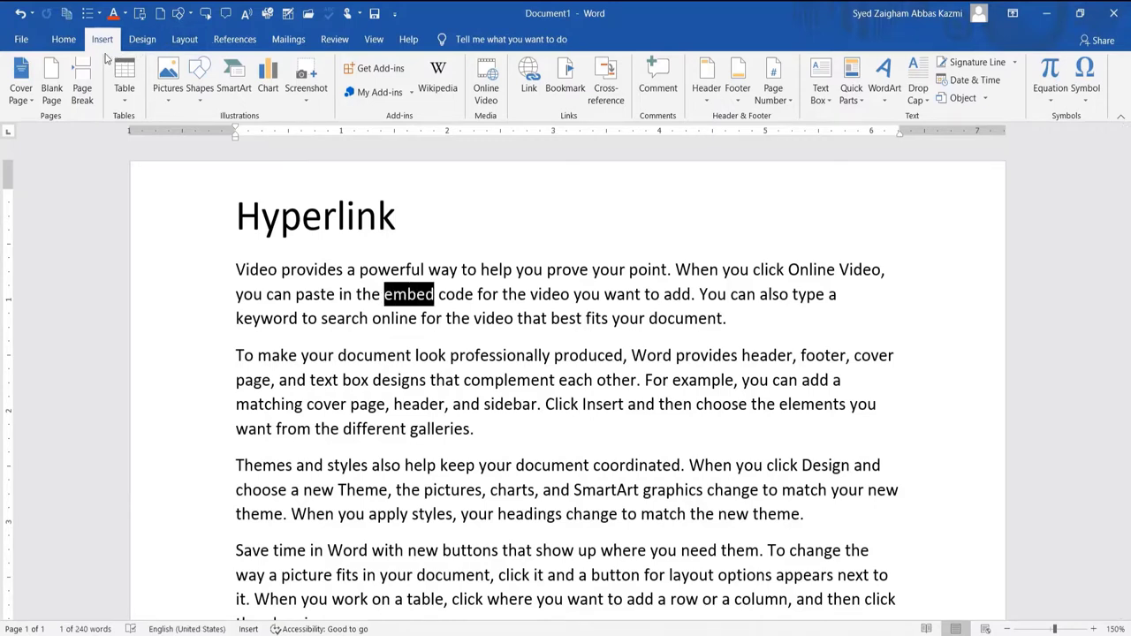
{"action": "left_click", "coordinate": [531, 94]}
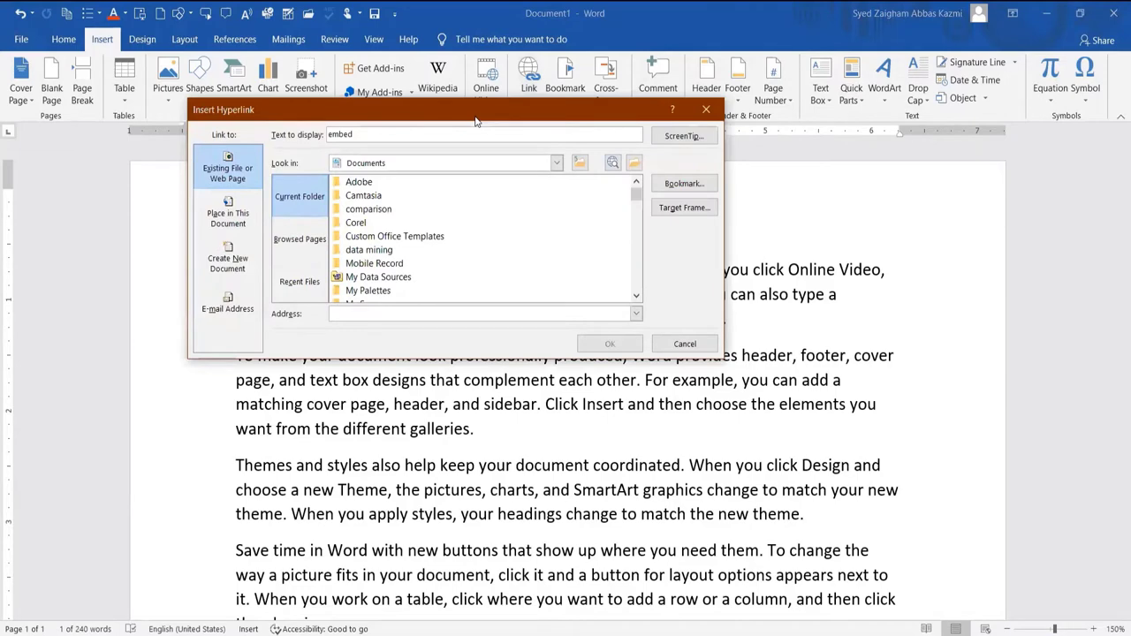
{"action": "left_click_drag", "start_coordinate": [476, 121], "coordinate": [768, 69]}
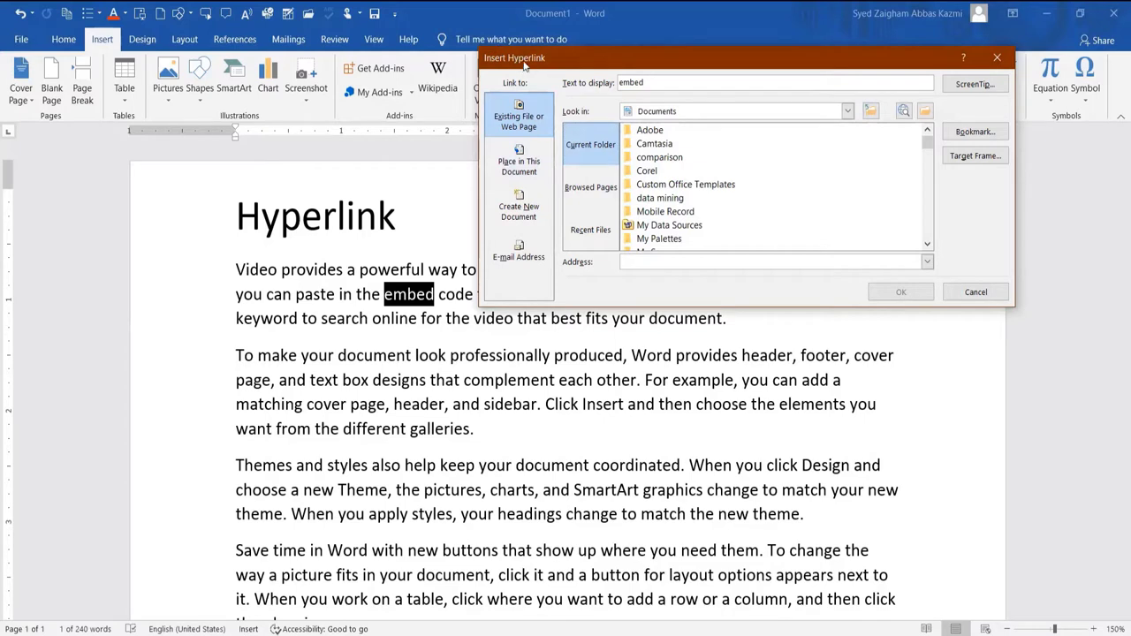
{"action": "left_click", "coordinate": [528, 99]}
{"action": "left_click", "coordinate": [927, 261]}
{"action": "left_click", "coordinate": [760, 264]}
{"action": "type", "text": "www.goog"}
{"action": "key", "text": "Right"}
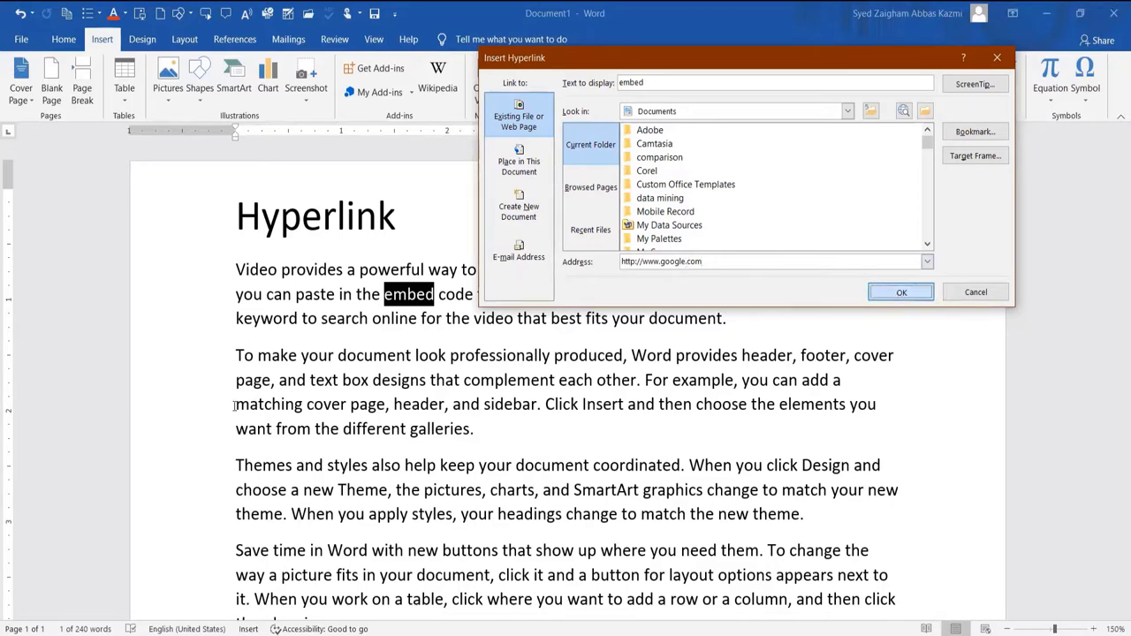
{"action": "key", "text": "Return"}
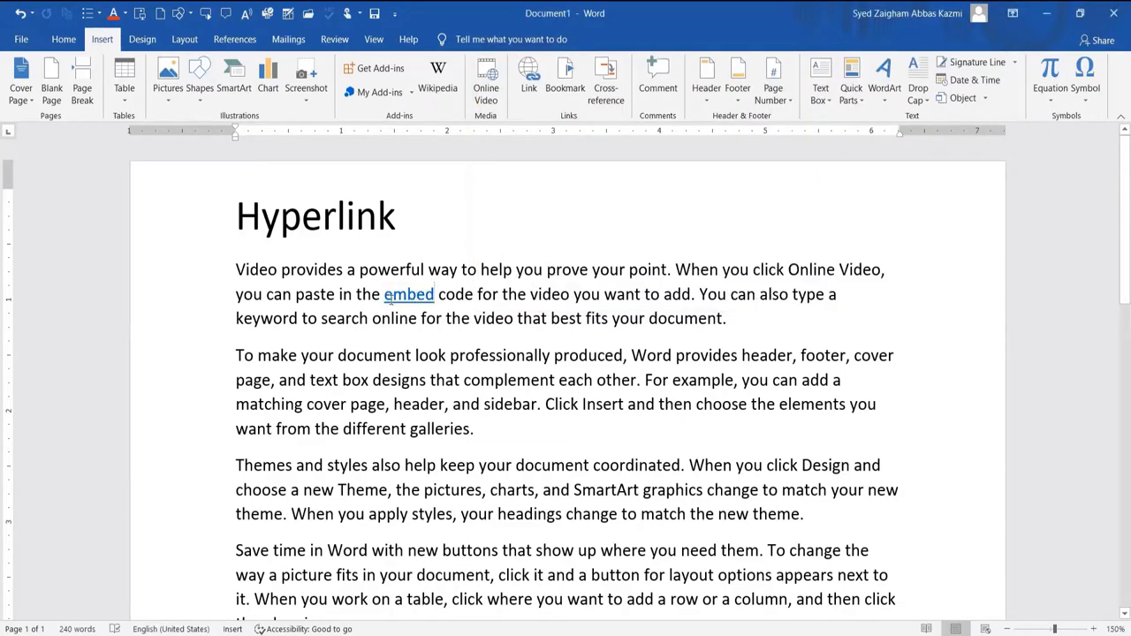
Step: Follow the "embed" hyperlink to check its target web page in the browser and return to the Word document
{"action": "mouse_move", "coordinate": [389, 299]}
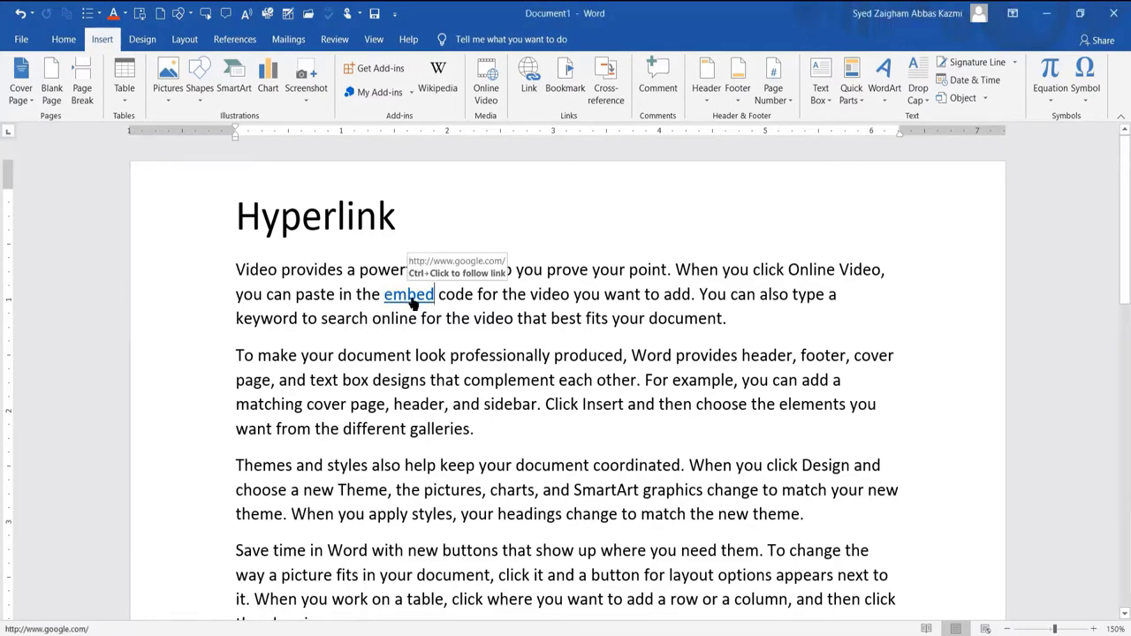
{"action": "left_click", "coordinate": [410, 299], "text": "ctrl"}
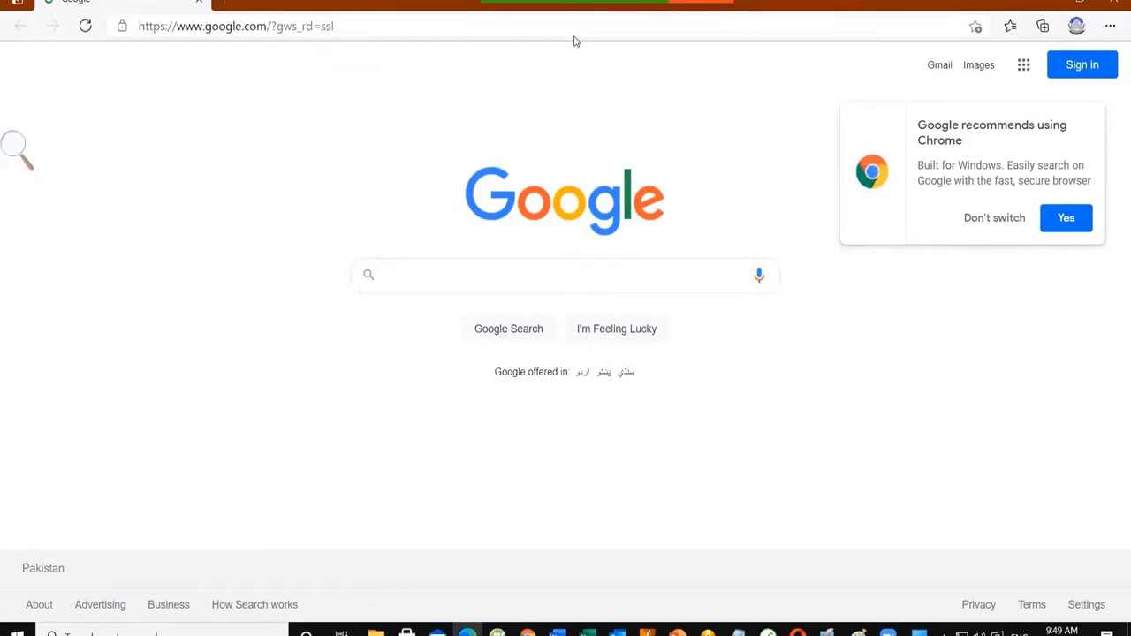
{"action": "key", "text": "alt+Tab"}
{"action": "left_click_drag", "start_coordinate": [309, 372], "coordinate": [429, 374]}
{"action": "left_click", "coordinate": [404, 374]}
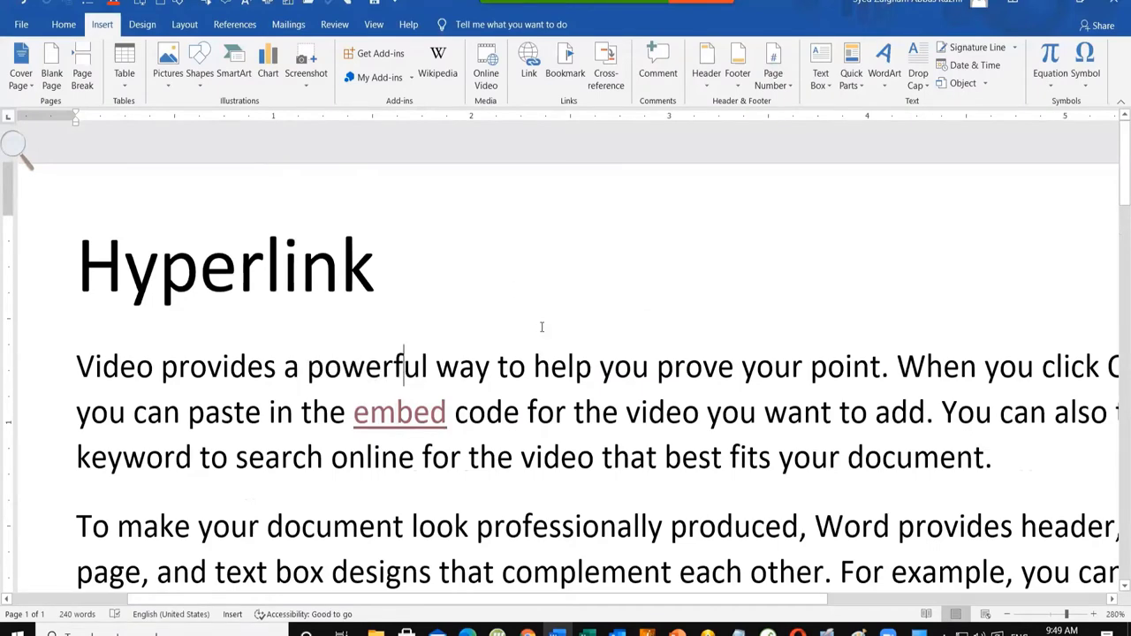
{"action": "scroll", "coordinate": [486, 380], "scroll_direction": "down", "scroll_amount": 1}
{"action": "scroll", "coordinate": [460, 406], "scroll_direction": "up", "scroll_amount": 1}
{"action": "left_click_drag", "start_coordinate": [448, 416], "coordinate": [361, 414]}
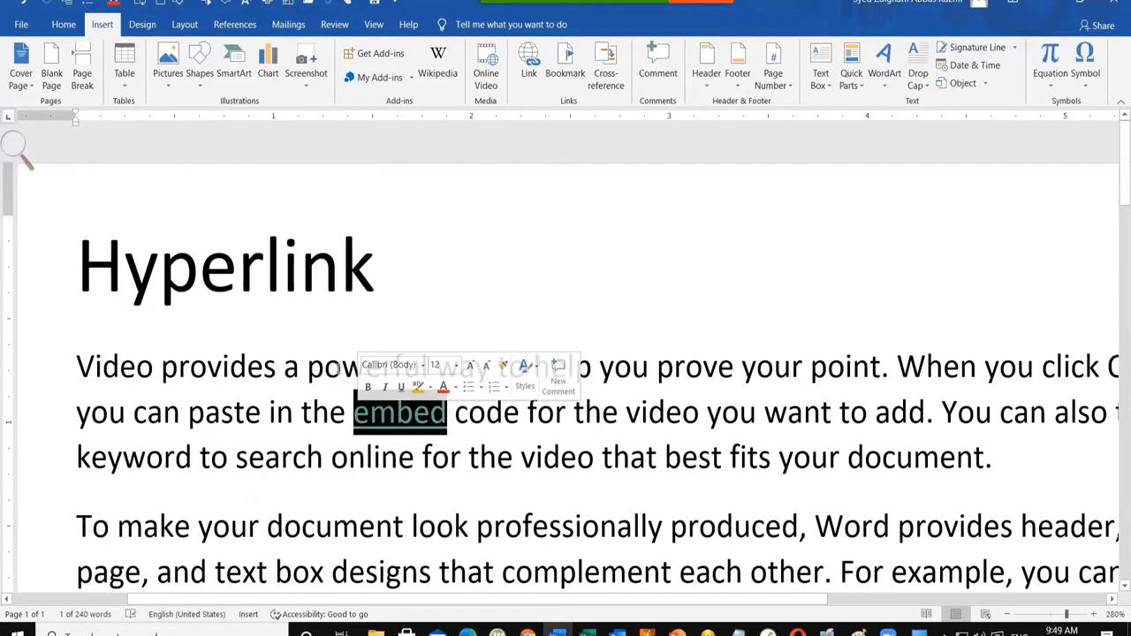
{"action": "left_click", "coordinate": [327, 368]}
Step: Link the word "powerful" in the first sentence to the existing file 1234.docx in the Documents folder
{"action": "left_click_drag", "start_coordinate": [427, 369], "coordinate": [315, 375]}
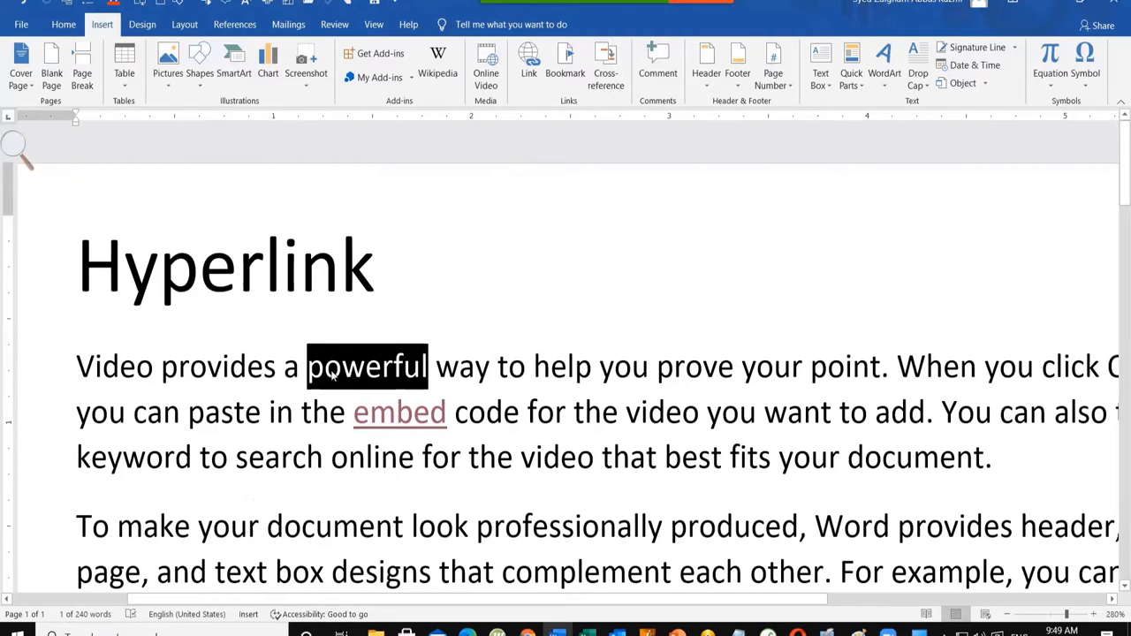
{"action": "left_click", "coordinate": [533, 85]}
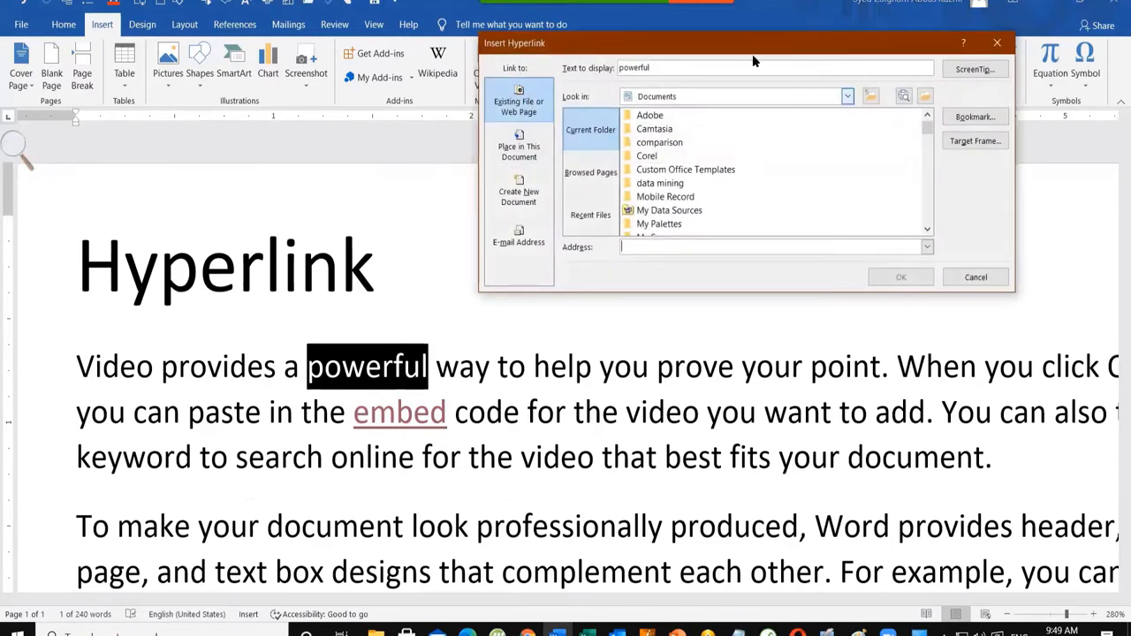
{"action": "left_click_drag", "start_coordinate": [725, 50], "coordinate": [642, 104]}
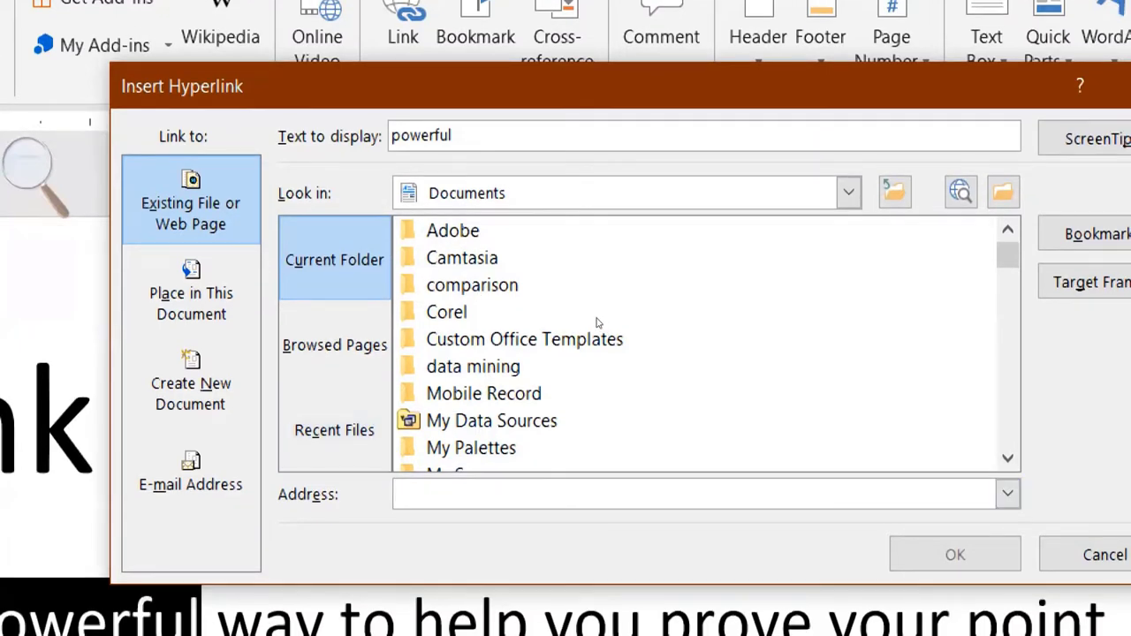
{"action": "left_click_drag", "start_coordinate": [1007, 255], "coordinate": [1008, 302]}
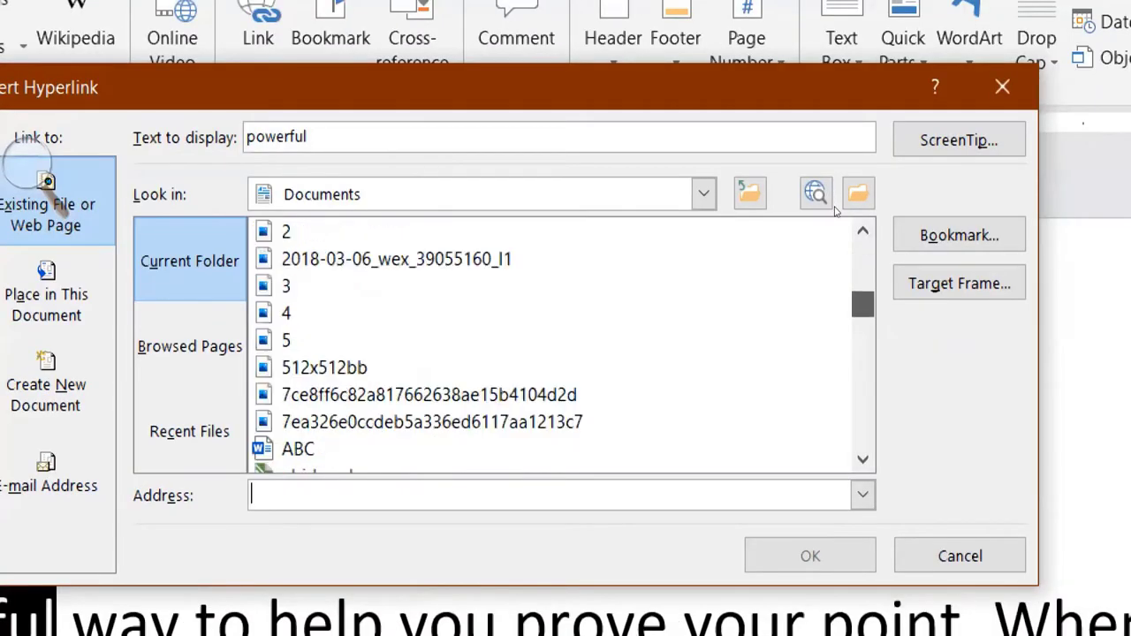
{"action": "left_click", "coordinate": [704, 194]}
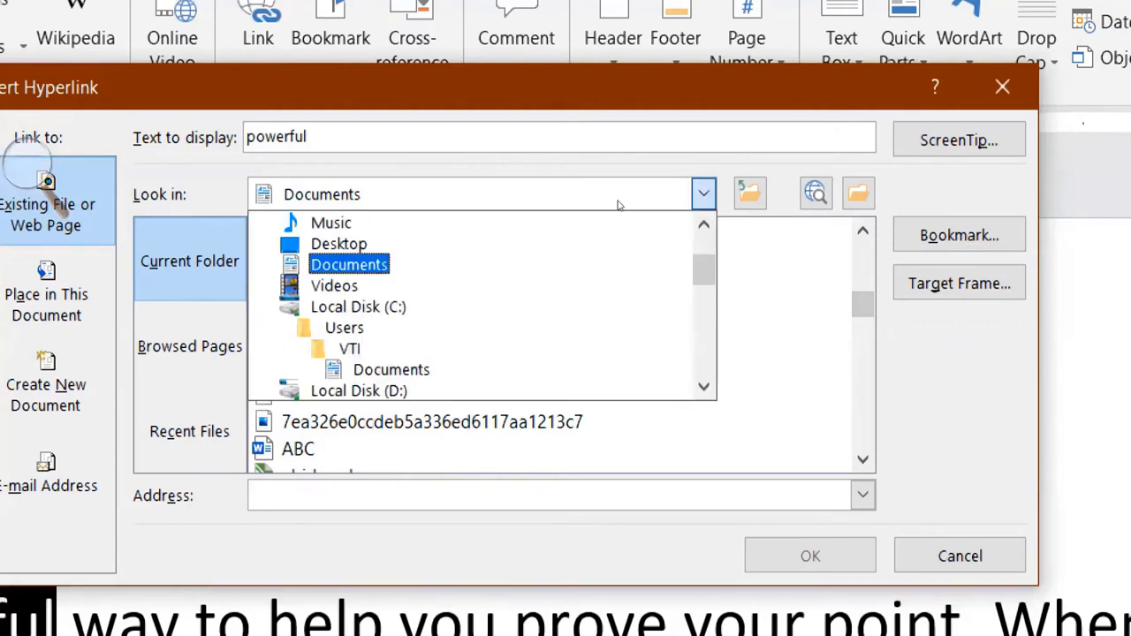
{"action": "left_click", "coordinate": [608, 160]}
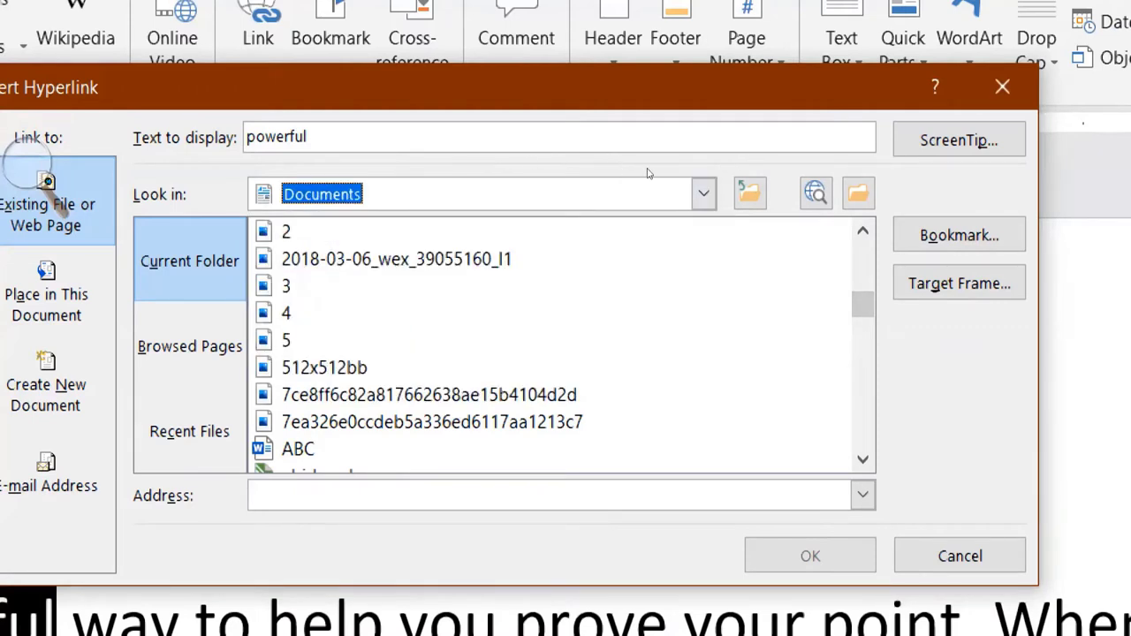
{"action": "left_click", "coordinate": [704, 194]}
{"action": "scroll", "coordinate": [585, 230], "scroll_direction": "down", "scroll_amount": 2}
{"action": "scroll", "coordinate": [585, 230], "scroll_direction": "up", "scroll_amount": 1}
{"action": "scroll", "coordinate": [585, 235], "scroll_direction": "up", "scroll_amount": 1}
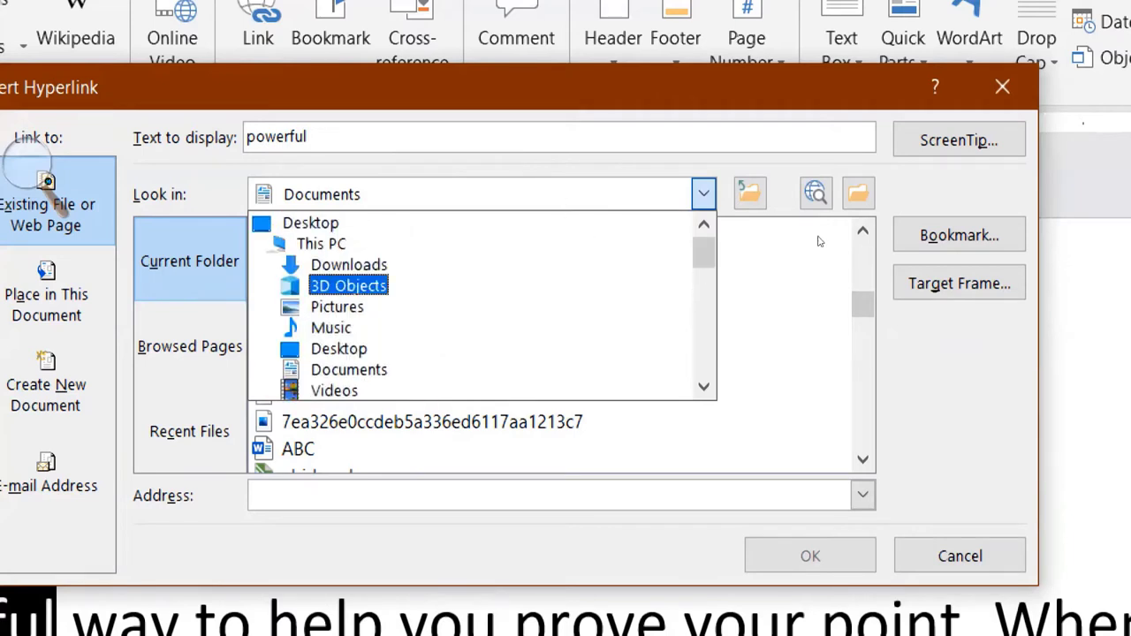
{"action": "scroll", "coordinate": [836, 212], "scroll_direction": "down", "scroll_amount": 1}
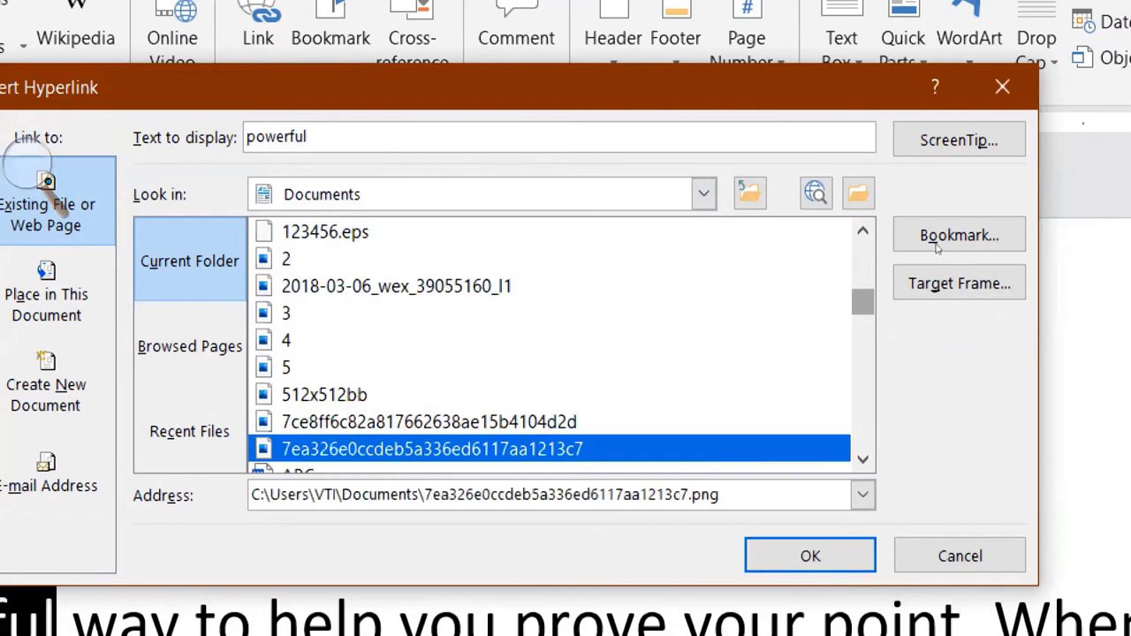
{"action": "left_click_drag", "start_coordinate": [862, 302], "coordinate": [748, 218]}
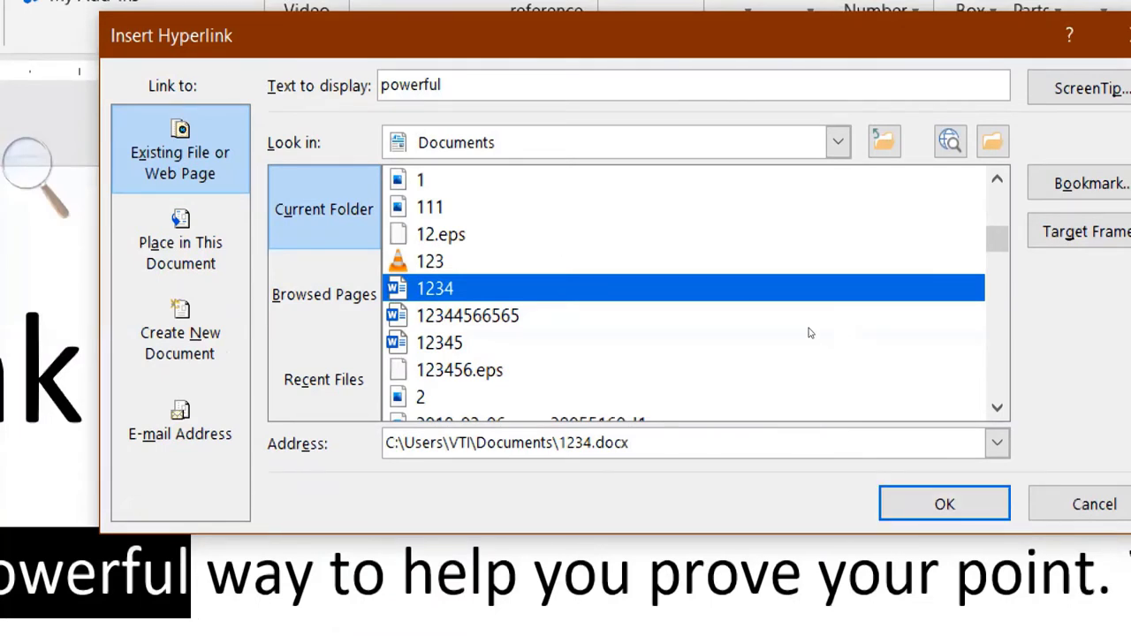
{"action": "key", "text": "Return"}
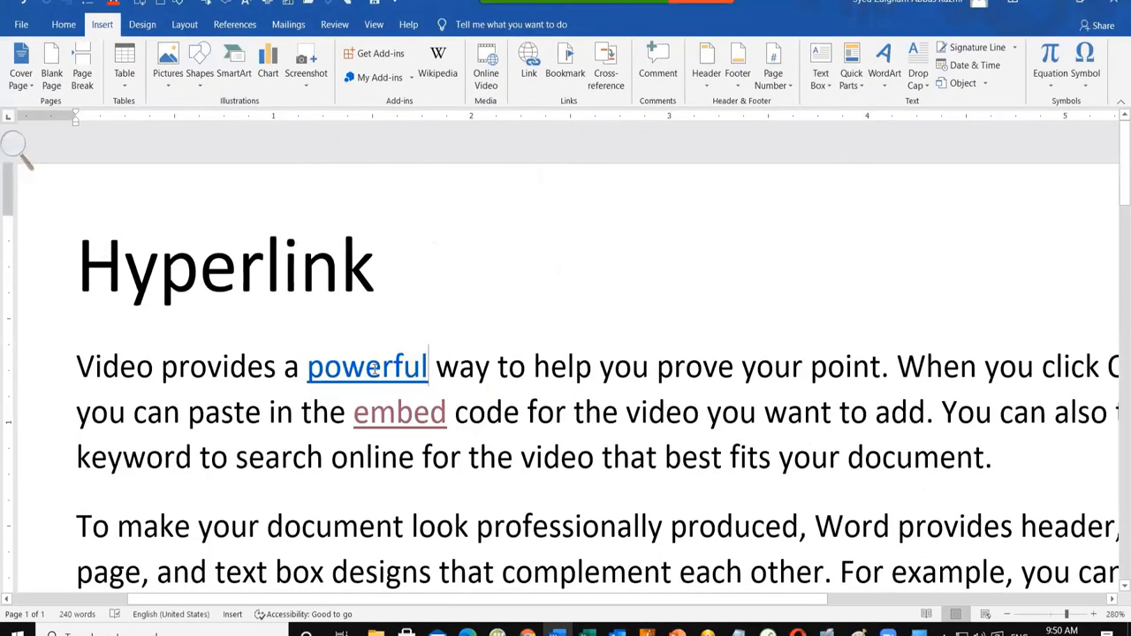
Step: Follow the "powerful" hyperlink, allow the file to open, look through the linked document and return to the original one
{"action": "left_click", "coordinate": [374, 370], "text": "ctrl"}
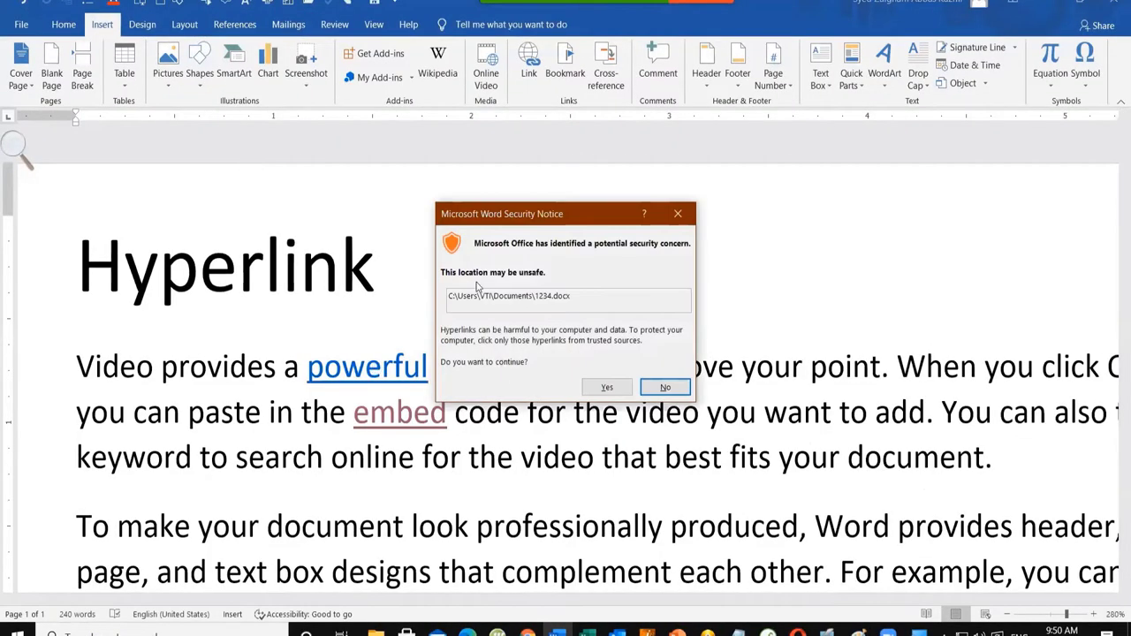
{"action": "left_click", "coordinate": [604, 387]}
{"action": "scroll", "coordinate": [403, 314], "scroll_direction": "down", "scroll_amount": 5}
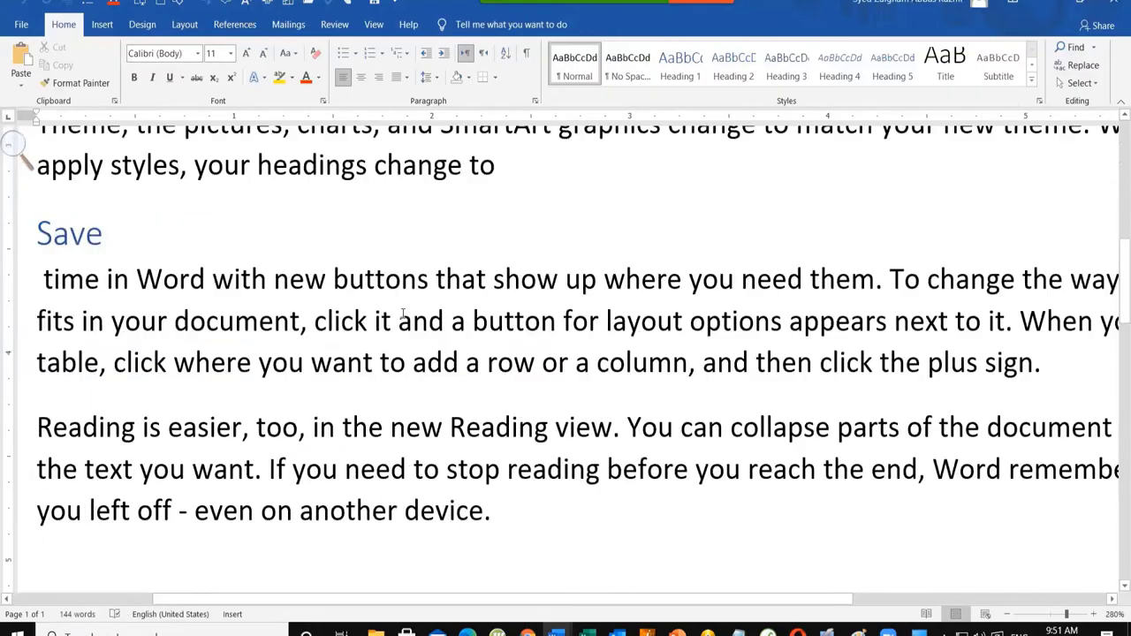
{"action": "scroll", "coordinate": [405, 314], "scroll_direction": "up", "scroll_amount": 7}
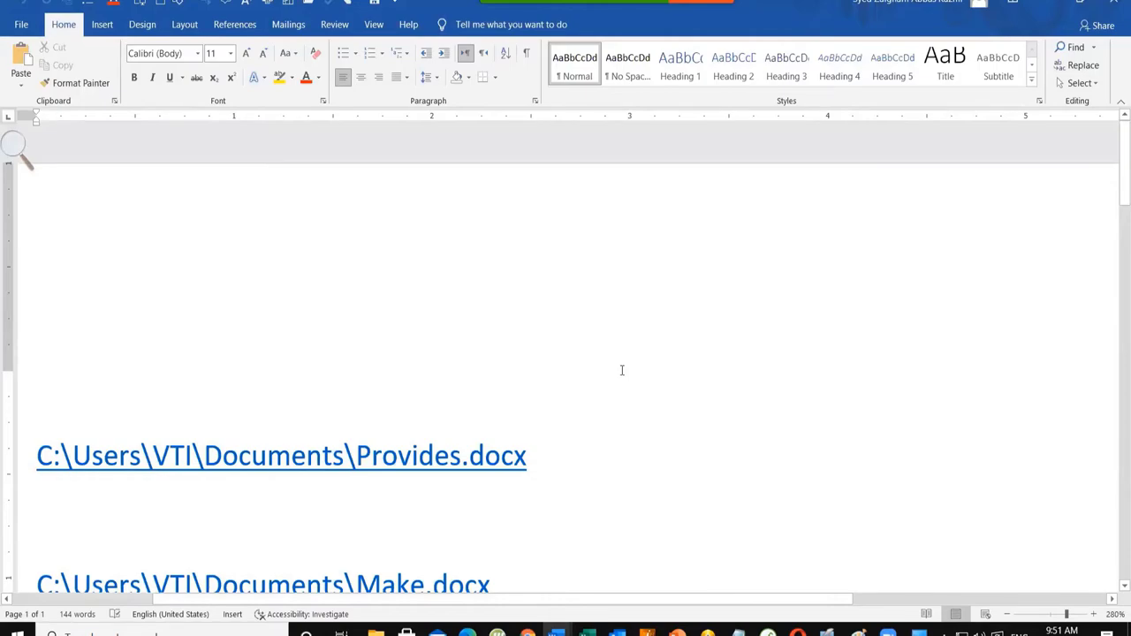
{"action": "key", "text": "alt+Tab"}
{"action": "left_click", "coordinate": [572, 341]}
{"action": "mouse_move", "coordinate": [606, 19]}
{"action": "left_click", "coordinate": [553, 32]}
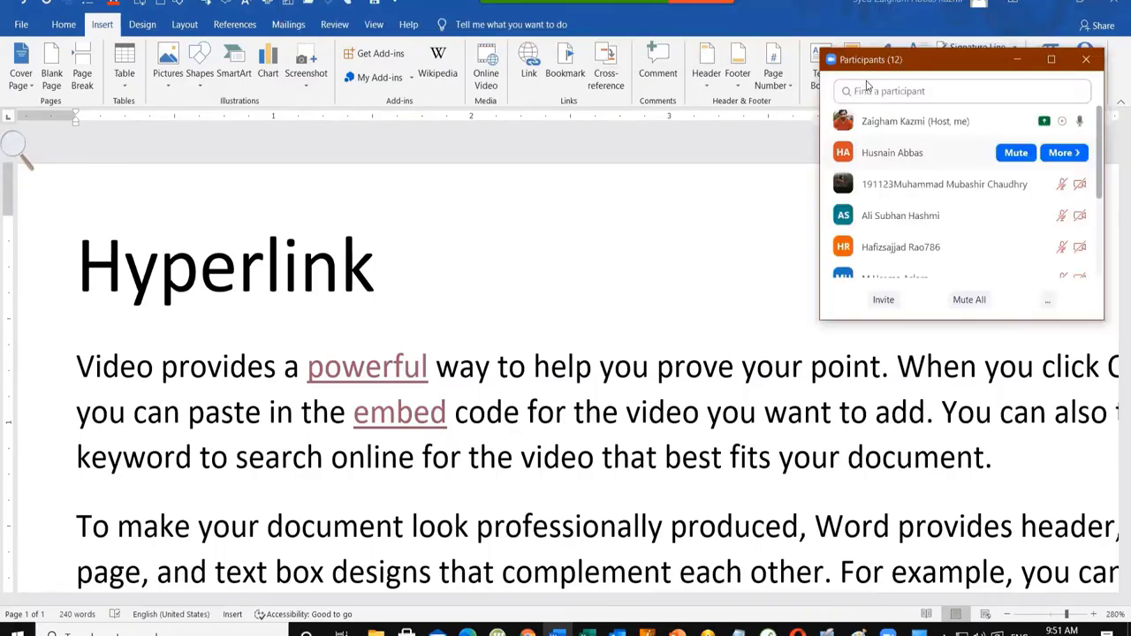
{"action": "left_click", "coordinate": [1017, 60]}
{"action": "scroll", "coordinate": [430, 455], "scroll_direction": "down", "scroll_amount": 3}
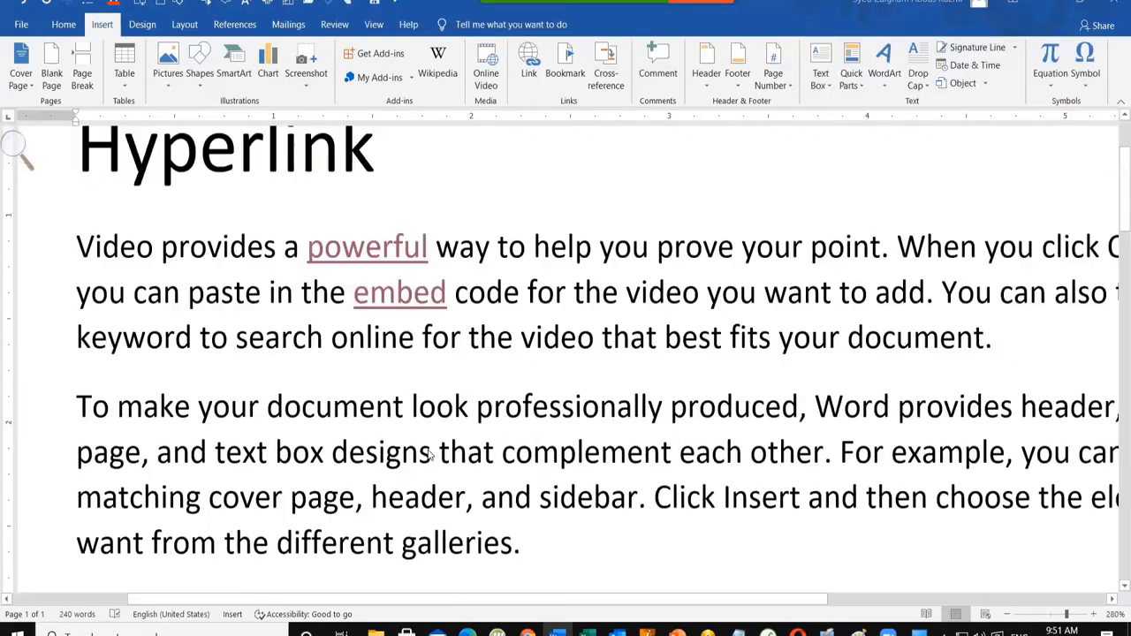
{"action": "scroll", "coordinate": [396, 418], "scroll_direction": "up", "scroll_amount": 3}
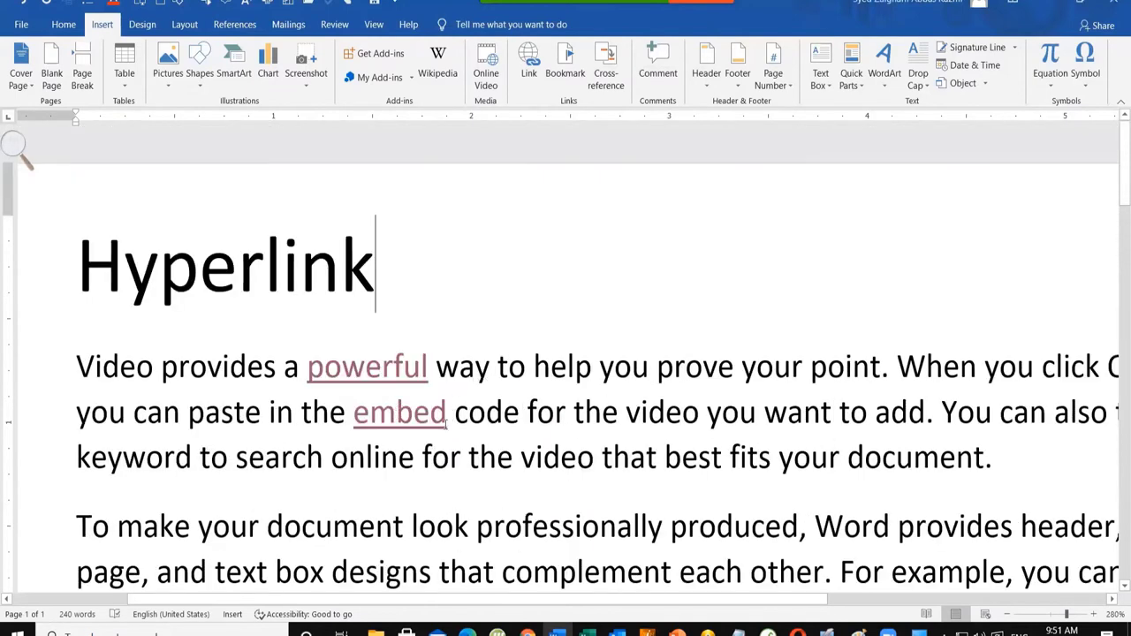
{"action": "scroll", "coordinate": [254, 405], "scroll_direction": "down", "scroll_amount": 3}
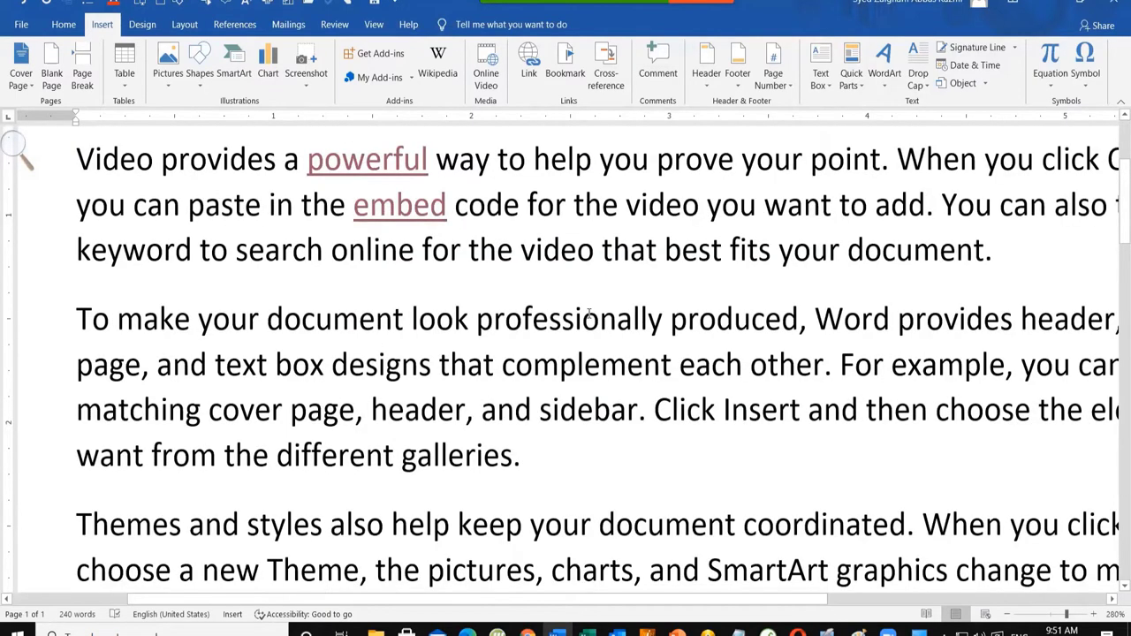
{"action": "scroll", "coordinate": [669, 274], "scroll_direction": "up", "scroll_amount": 2}
{"action": "scroll", "coordinate": [669, 291], "scroll_direction": "up", "scroll_amount": 2}
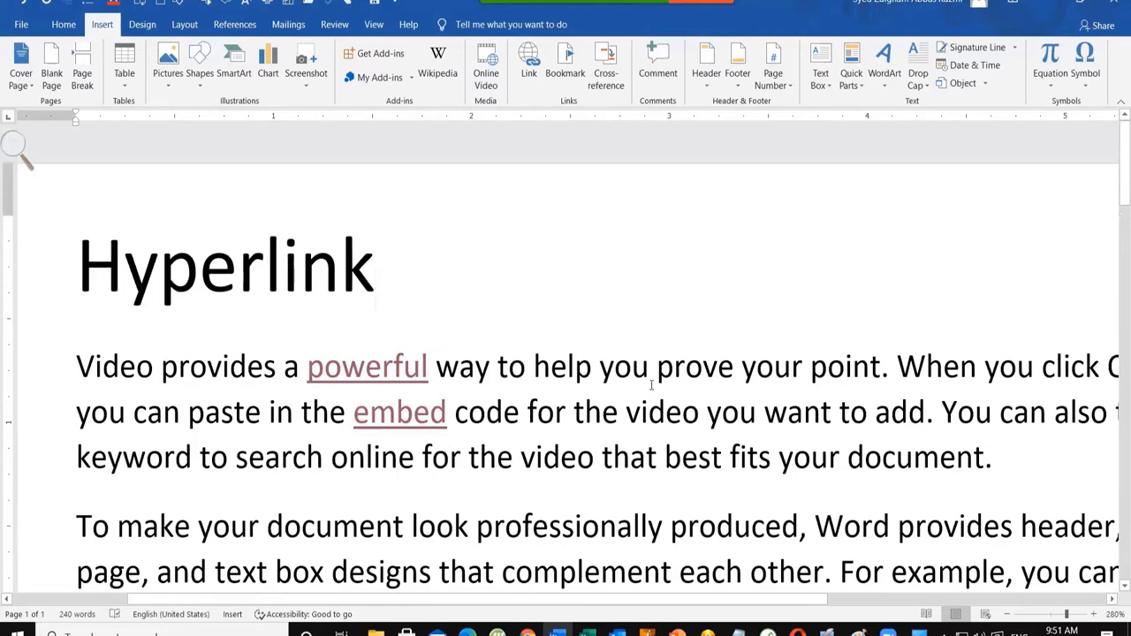
Step: Link the word "help" in the first sentence to the existing image file ad.jpg in the Documents folder
{"action": "left_click_drag", "start_coordinate": [656, 378], "coordinate": [720, 380]}
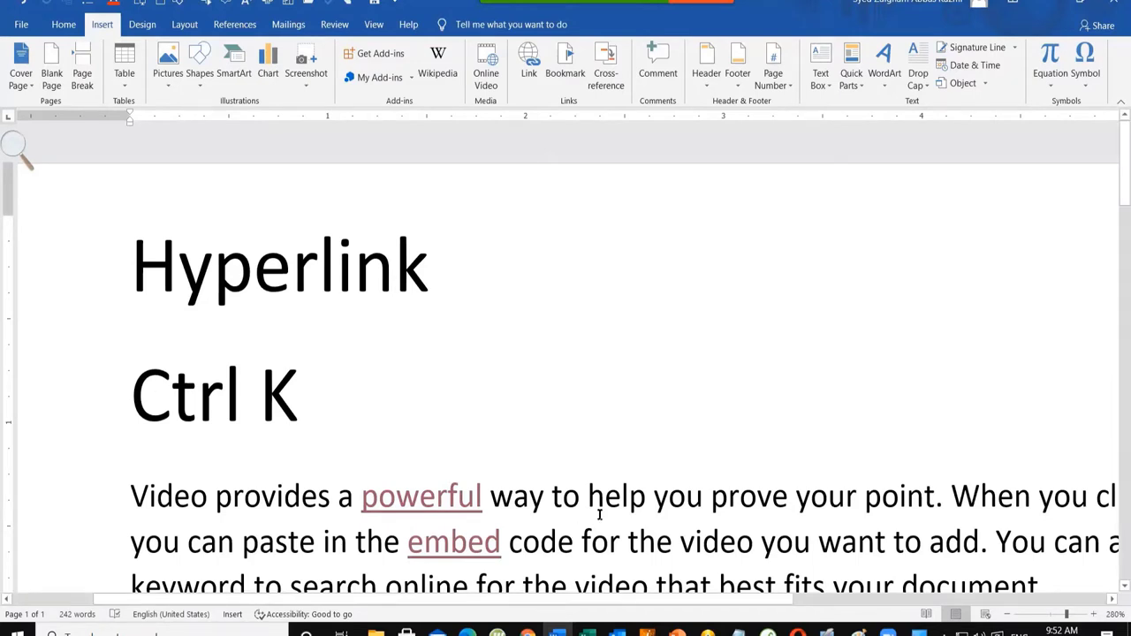
{"action": "left_click_drag", "start_coordinate": [587, 500], "coordinate": [645, 503]}
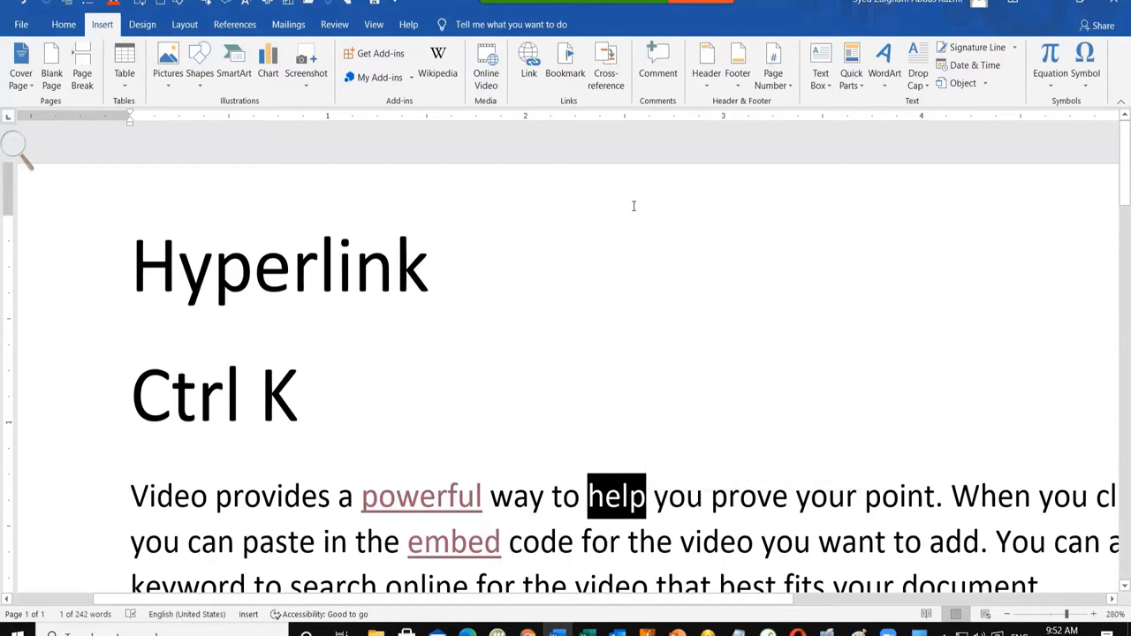
{"action": "left_click", "coordinate": [530, 74]}
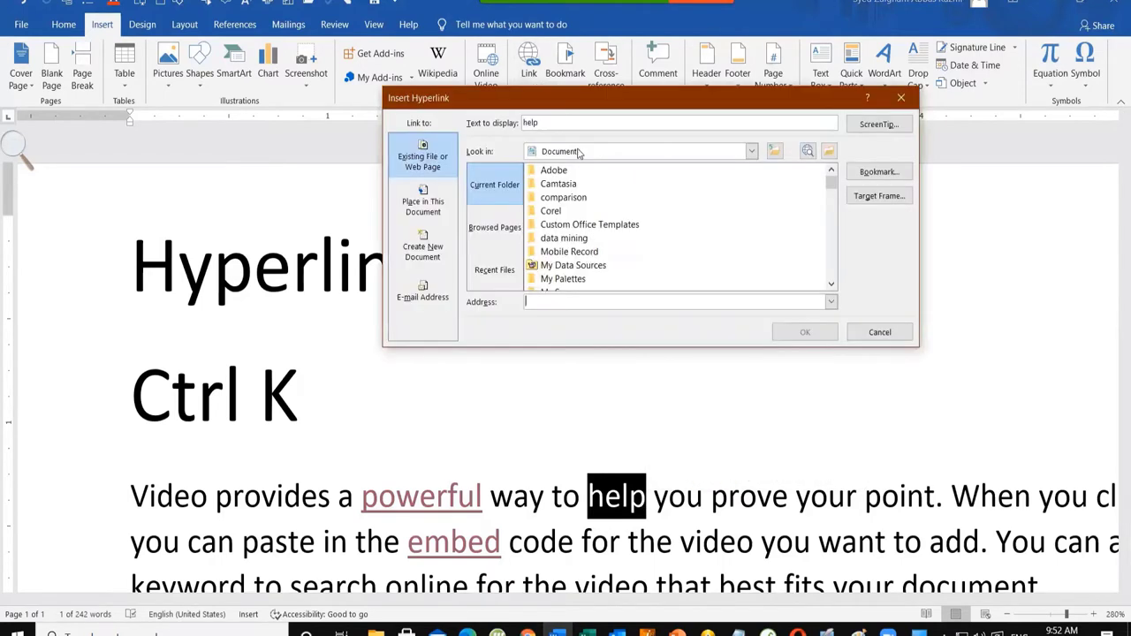
{"action": "left_click", "coordinate": [751, 152]}
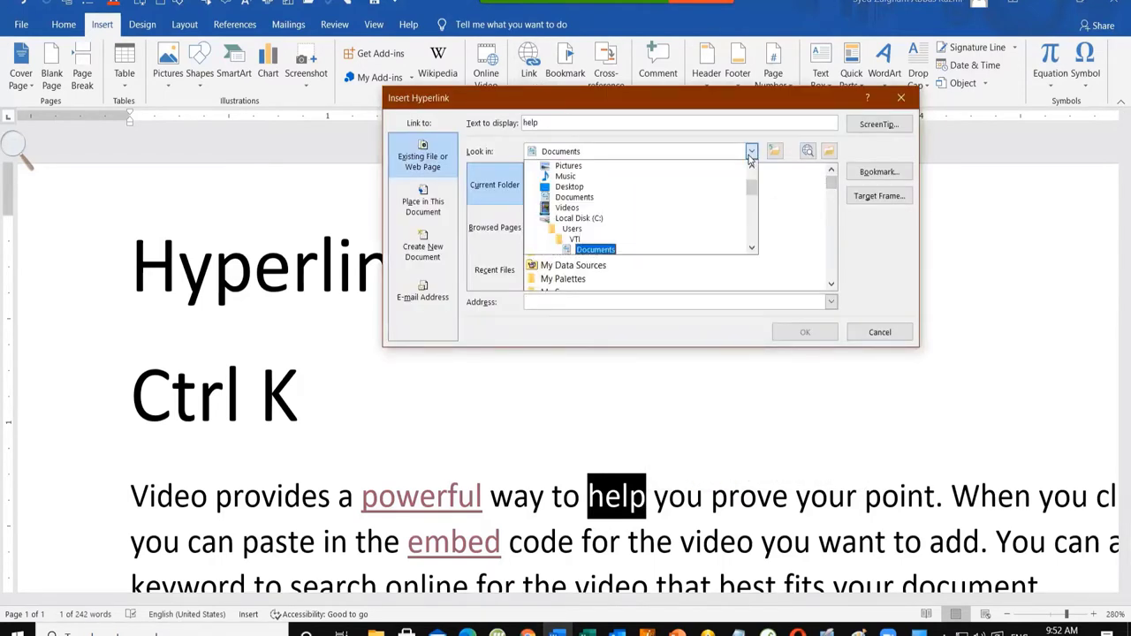
{"action": "scroll", "coordinate": [683, 199], "scroll_direction": "down", "scroll_amount": 3}
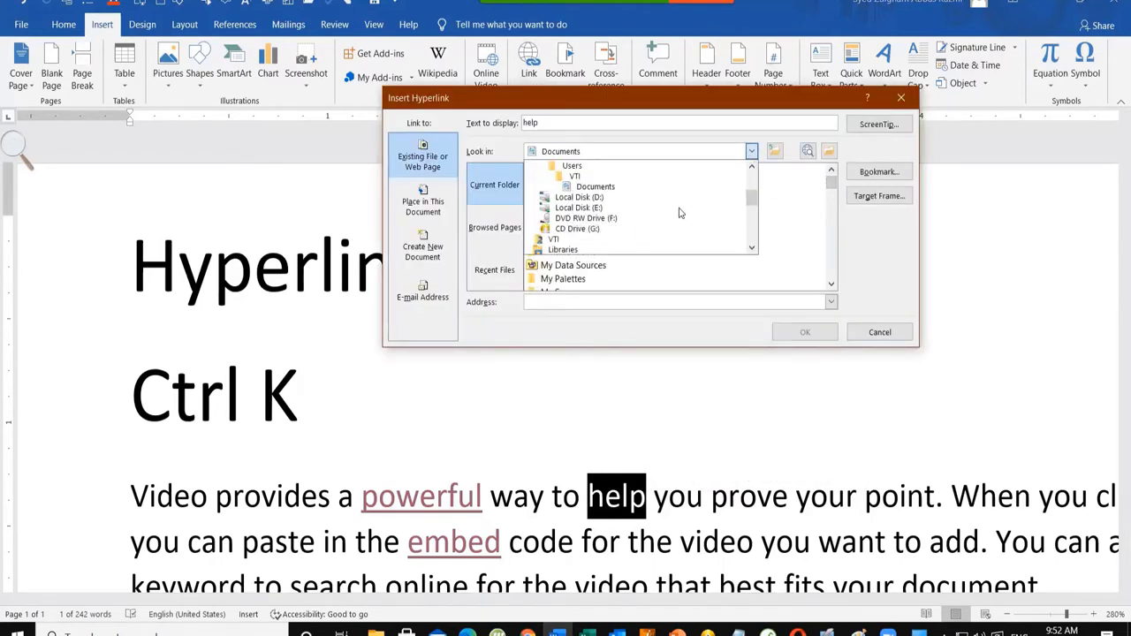
{"action": "left_click", "coordinate": [704, 153]}
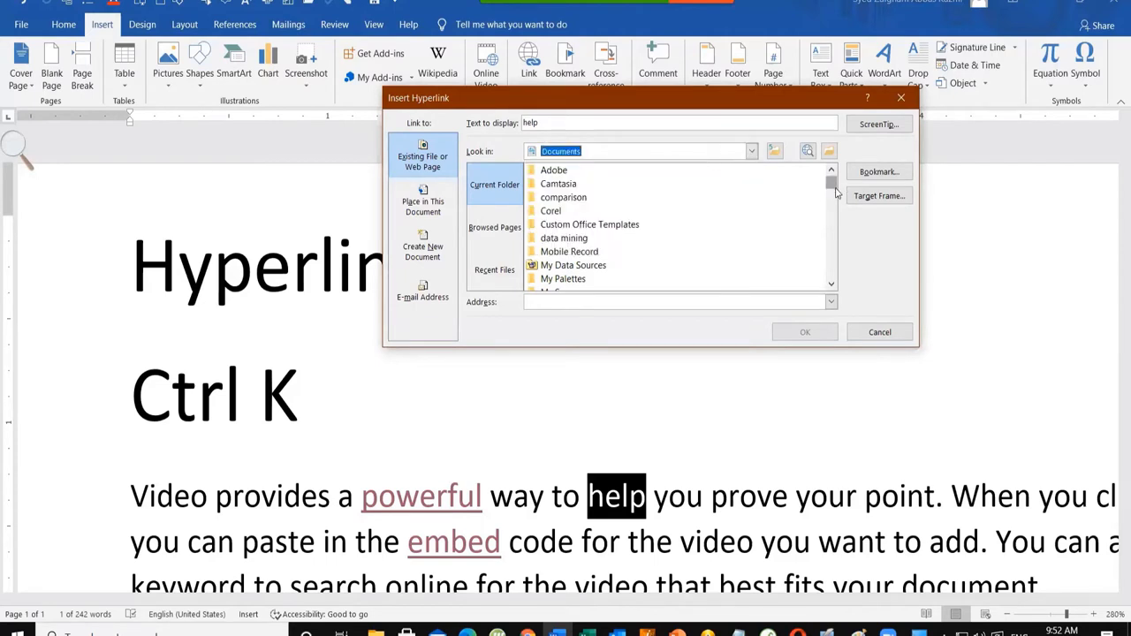
{"action": "left_click", "coordinate": [836, 202]}
{"action": "left_click_drag", "start_coordinate": [836, 202], "coordinate": [833, 219]}
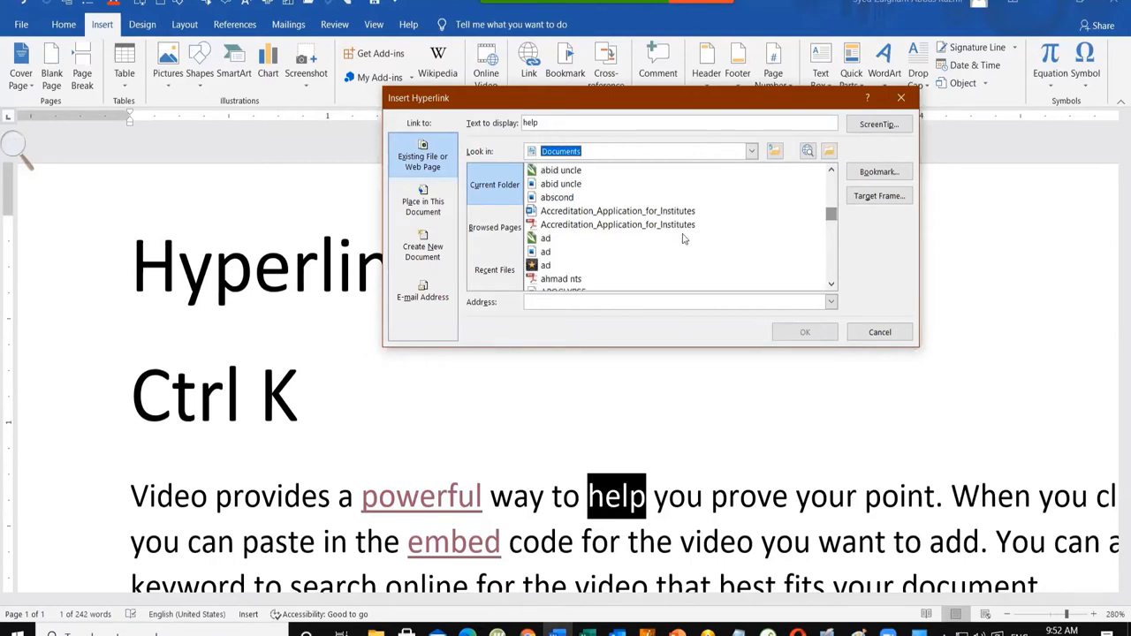
{"action": "double_click", "coordinate": [547, 253]}
{"action": "scroll", "coordinate": [616, 362], "scroll_direction": "down", "scroll_amount": 2}
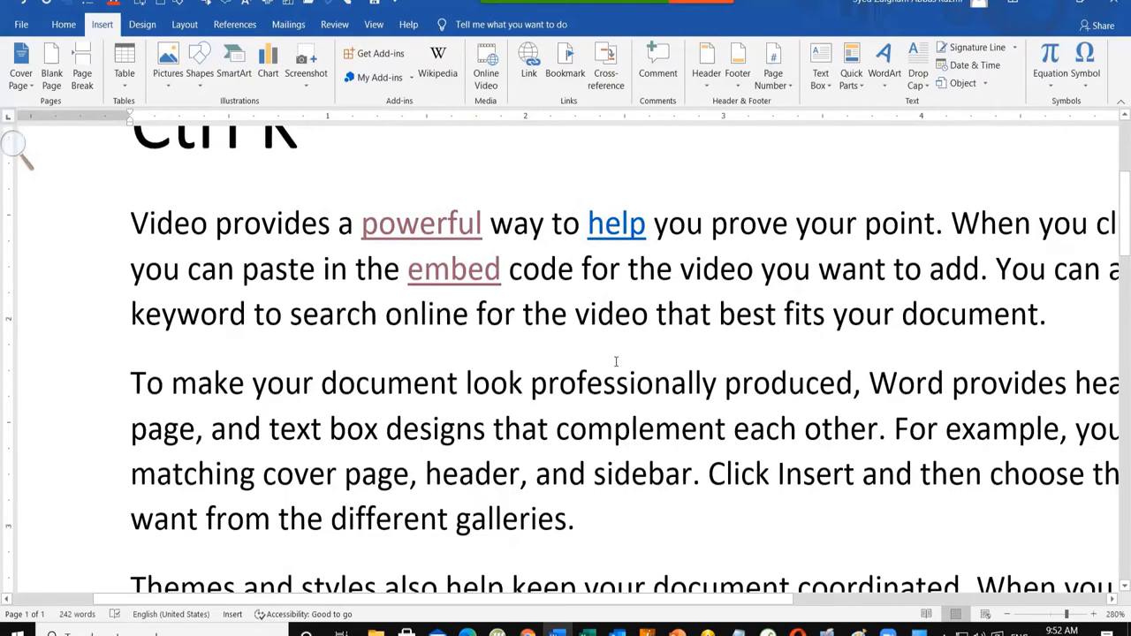
Step: Follow the "help" hyperlink, allow the image to open, and close it to return to the document
{"action": "scroll", "coordinate": [596, 333], "scroll_direction": "up", "scroll_amount": 1}
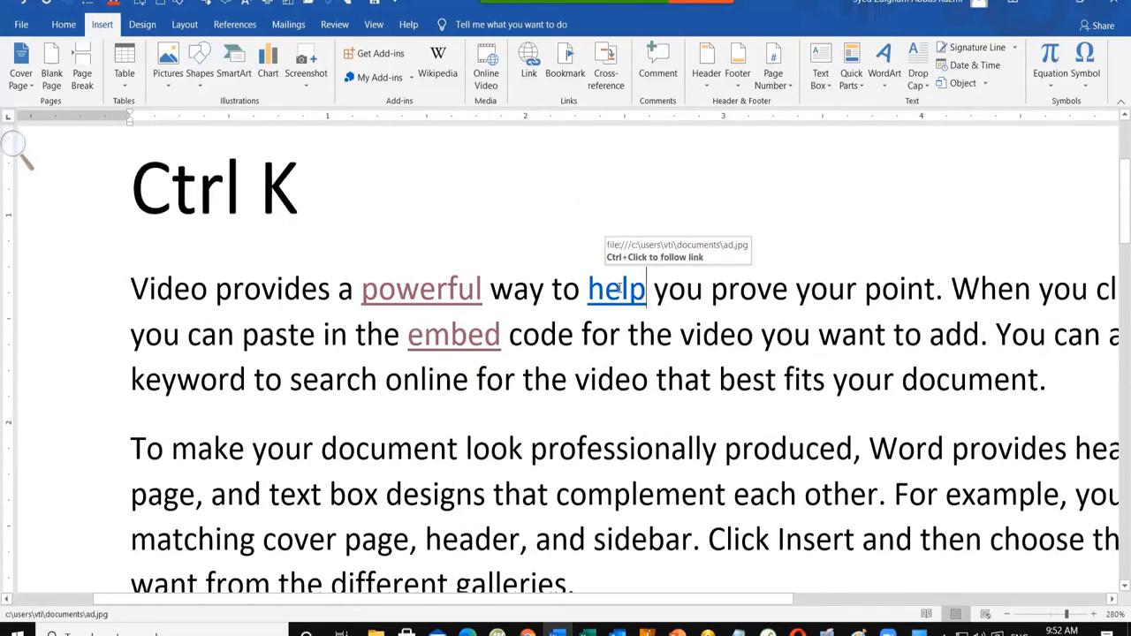
{"action": "left_click", "coordinate": [622, 289], "text": "ctrl"}
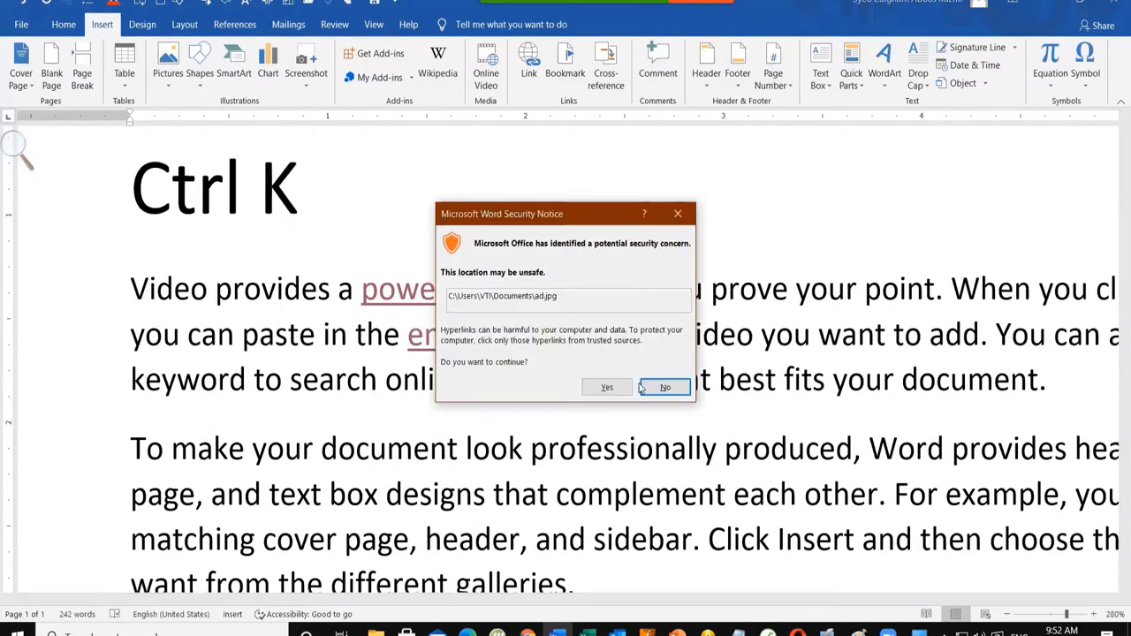
{"action": "left_click", "coordinate": [607, 387]}
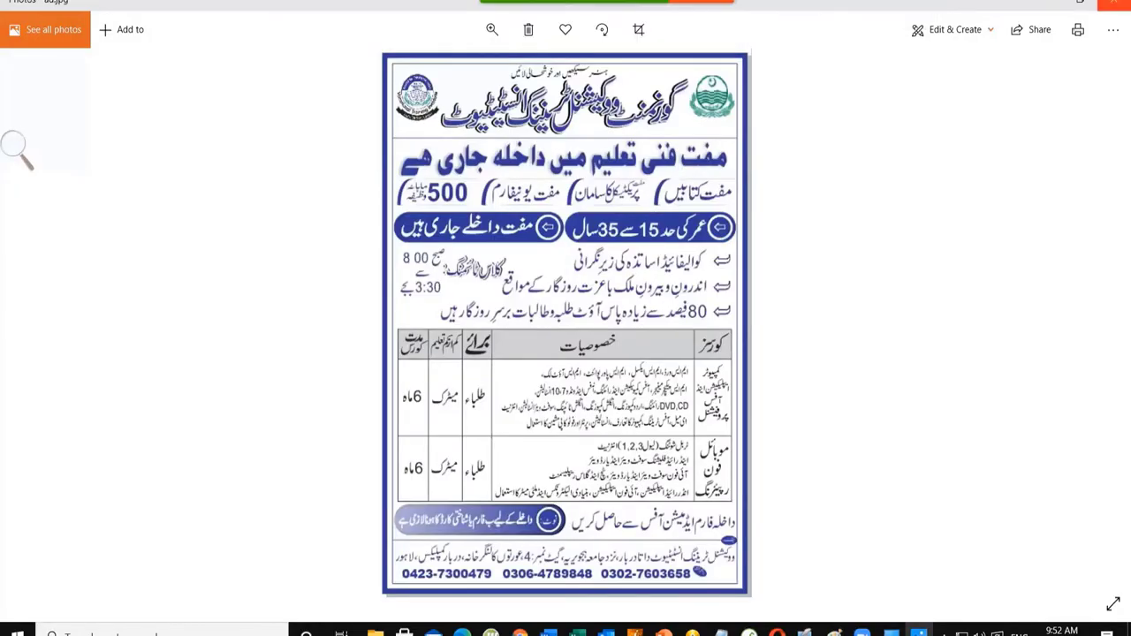
{"action": "left_click", "coordinate": [1116, 3]}
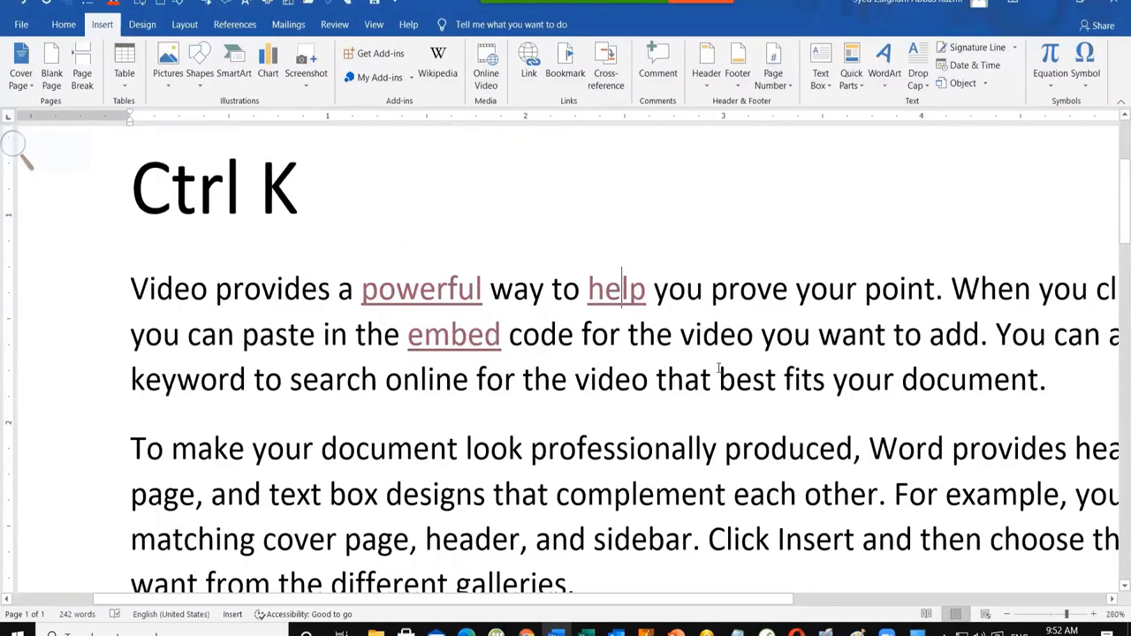
Step: Add three first names on separate lines directly below the first paragraph
{"action": "scroll", "coordinate": [718, 369], "scroll_direction": "up", "scroll_amount": 2}
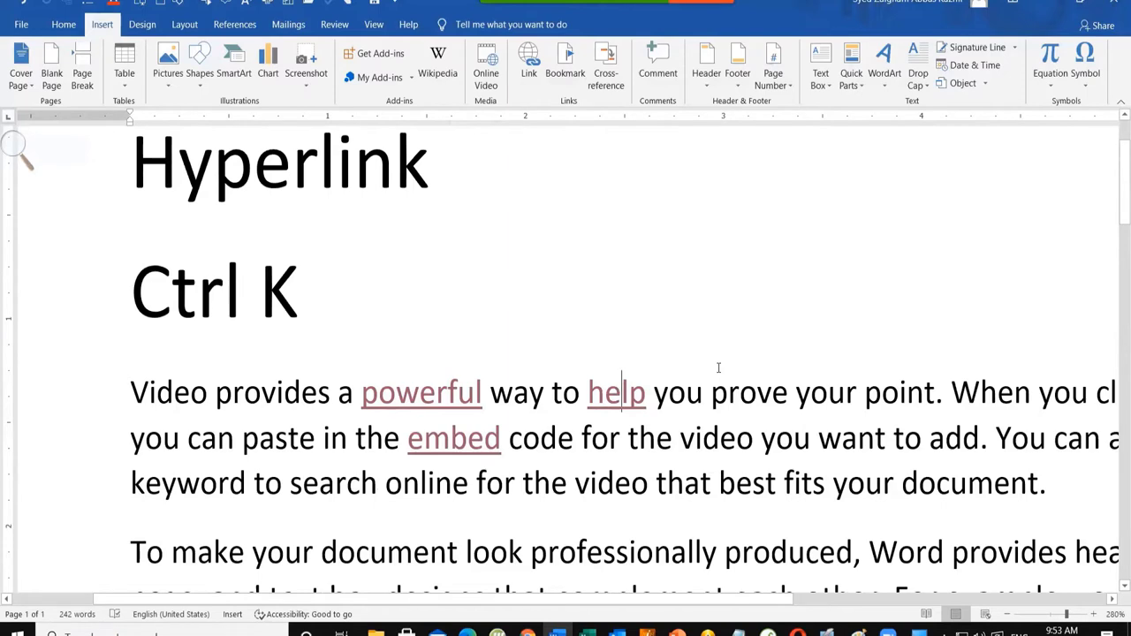
{"action": "scroll", "coordinate": [718, 368], "scroll_direction": "down", "scroll_amount": 4}
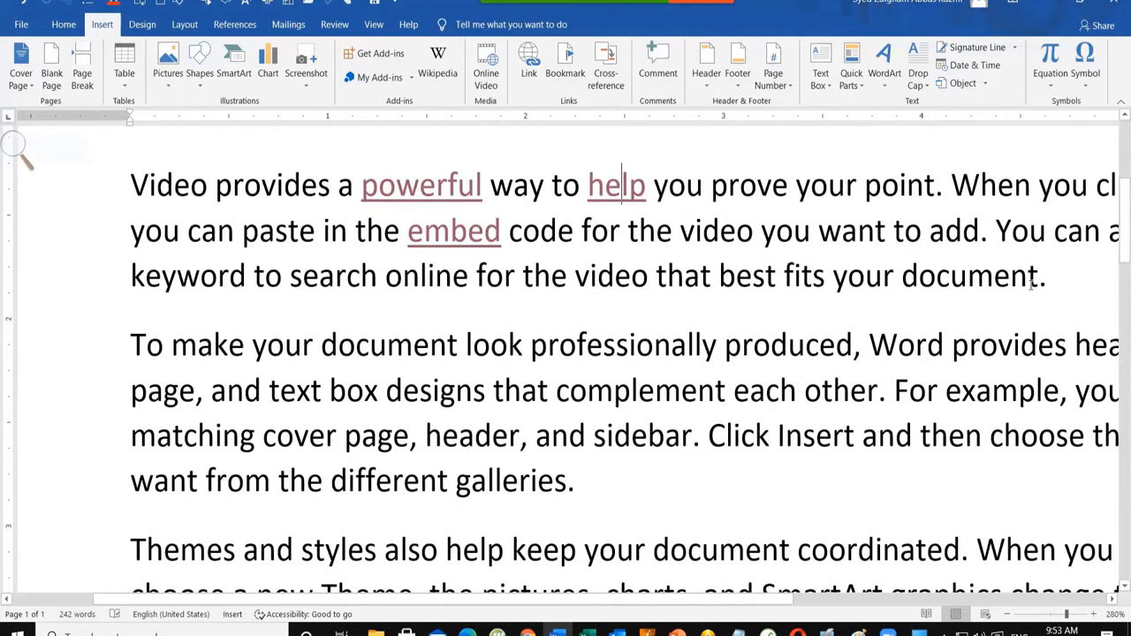
{"action": "key", "text": "Return"}
{"action": "type", "text": "Bilal"}
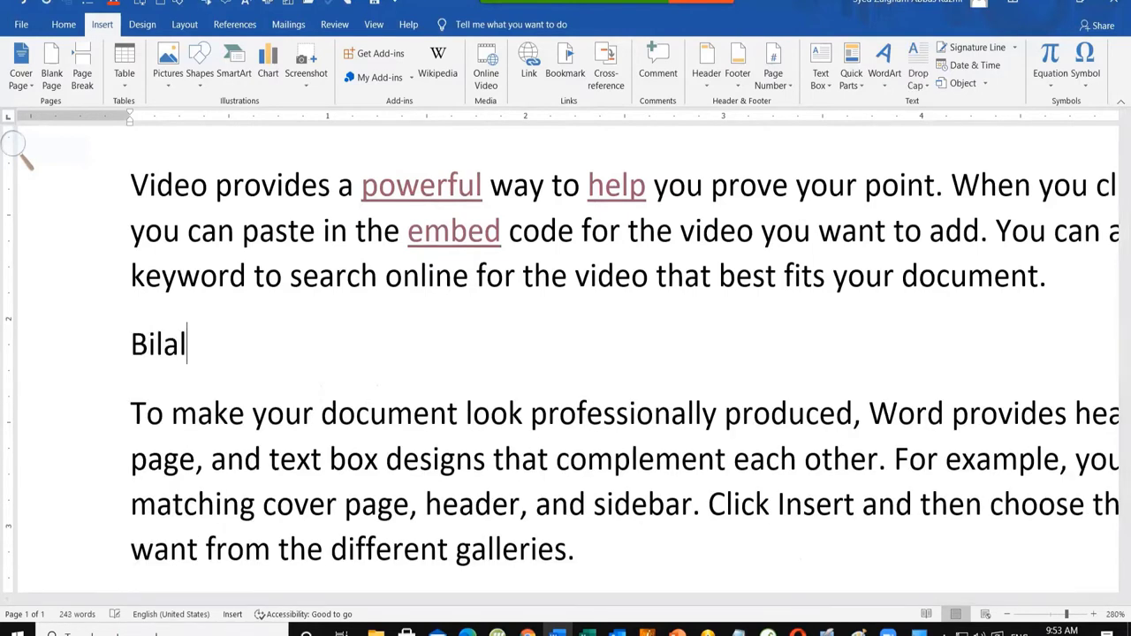
{"action": "key", "text": "Return"}
{"action": "type", "text": "Asharab"}
{"action": "key", "text": "Return"}
{"action": "type", "text": "Hussnain"}
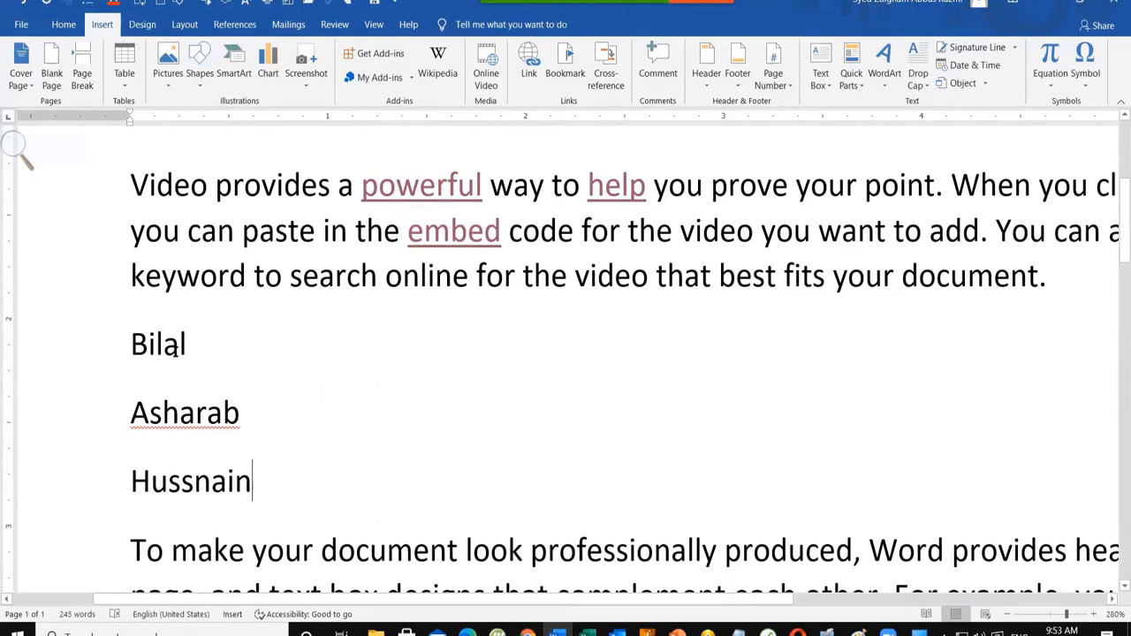
{"action": "triple_click", "coordinate": [184, 354]}
{"action": "left_click", "coordinate": [184, 358]}
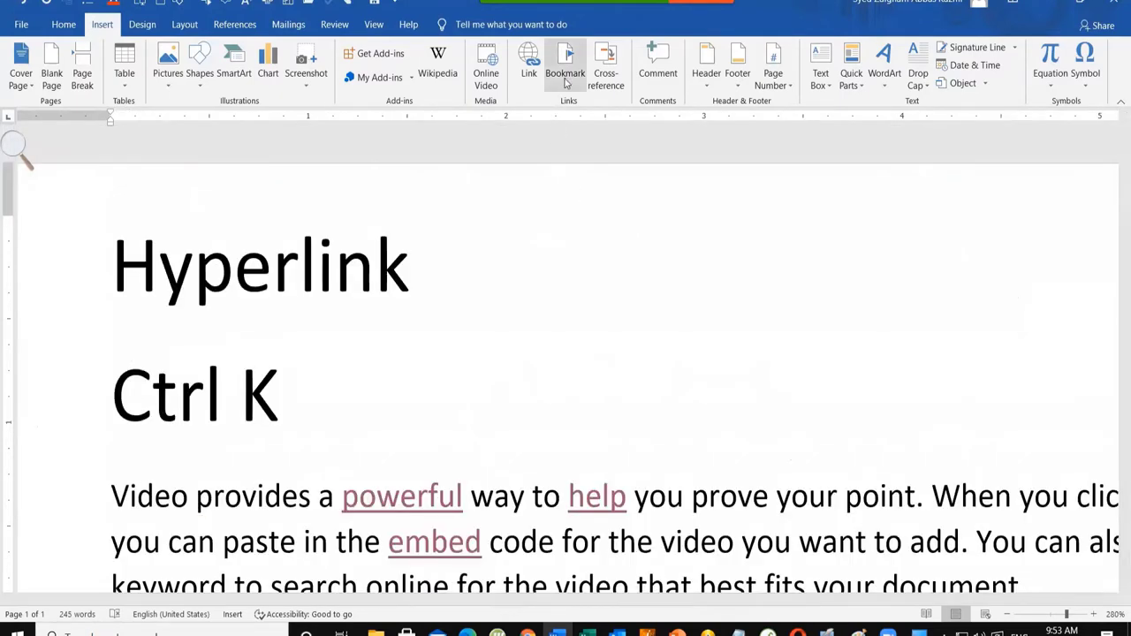
{"action": "scroll", "coordinate": [442, 355], "scroll_direction": "down", "scroll_amount": 2}
{"action": "scroll", "coordinate": [442, 355], "scroll_direction": "up", "scroll_amount": 2}
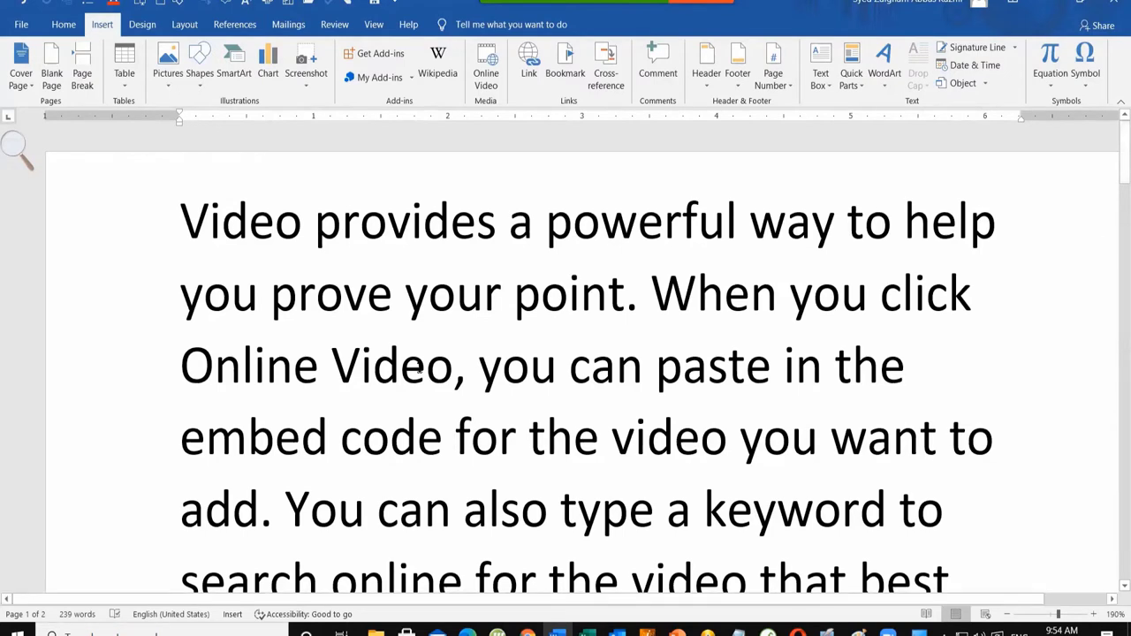
Step: Generate more sample paragraphs with =rand() at the end of the two-page document and return to its beginning
{"action": "scroll", "coordinate": [1104, 322], "scroll_direction": "down", "scroll_amount": 3, "text": "ctrl"}
{"action": "scroll", "coordinate": [1105, 322], "scroll_direction": "down", "scroll_amount": 3, "text": "ctrl"}
{"action": "scroll", "coordinate": [1104, 322], "scroll_direction": "down", "scroll_amount": 3}
{"action": "left_click_drag", "start_coordinate": [1121, 239], "coordinate": [1113, 533]}
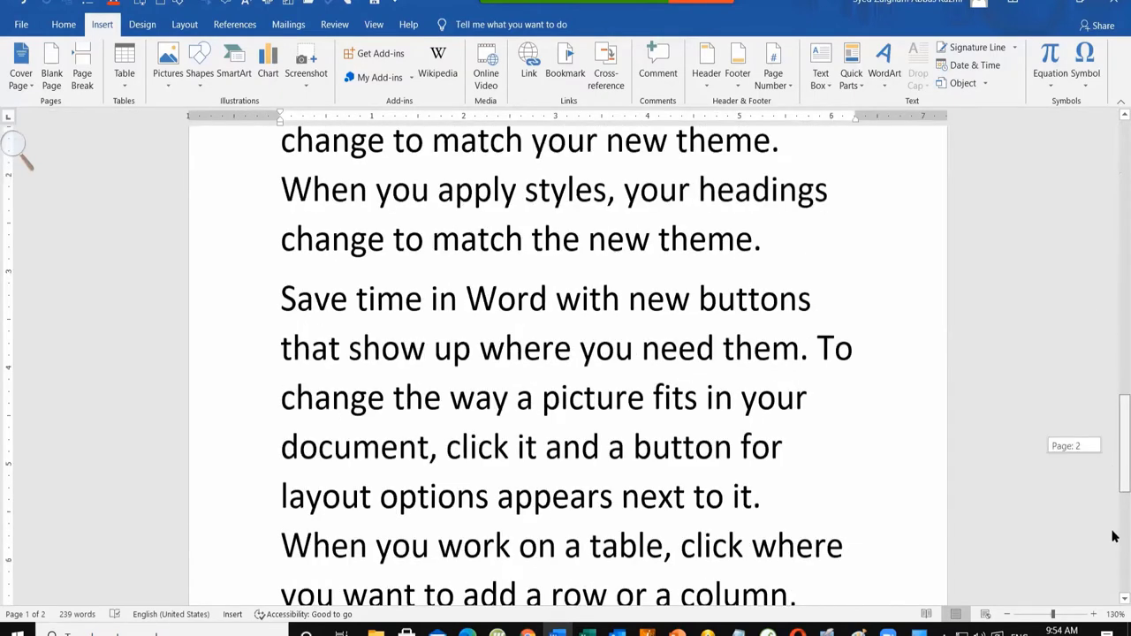
{"action": "type", "text": "=rand()"}
{"action": "key", "text": "Return"}
{"action": "scroll", "coordinate": [634, 399], "scroll_direction": "up", "scroll_amount": 8}
{"action": "scroll", "coordinate": [638, 415], "scroll_direction": "down", "scroll_amount": 3}
{"action": "scroll", "coordinate": [803, 366], "scroll_direction": "up", "scroll_amount": 3}
{"action": "left_click_drag", "start_coordinate": [1119, 465], "coordinate": [1114, 132]}
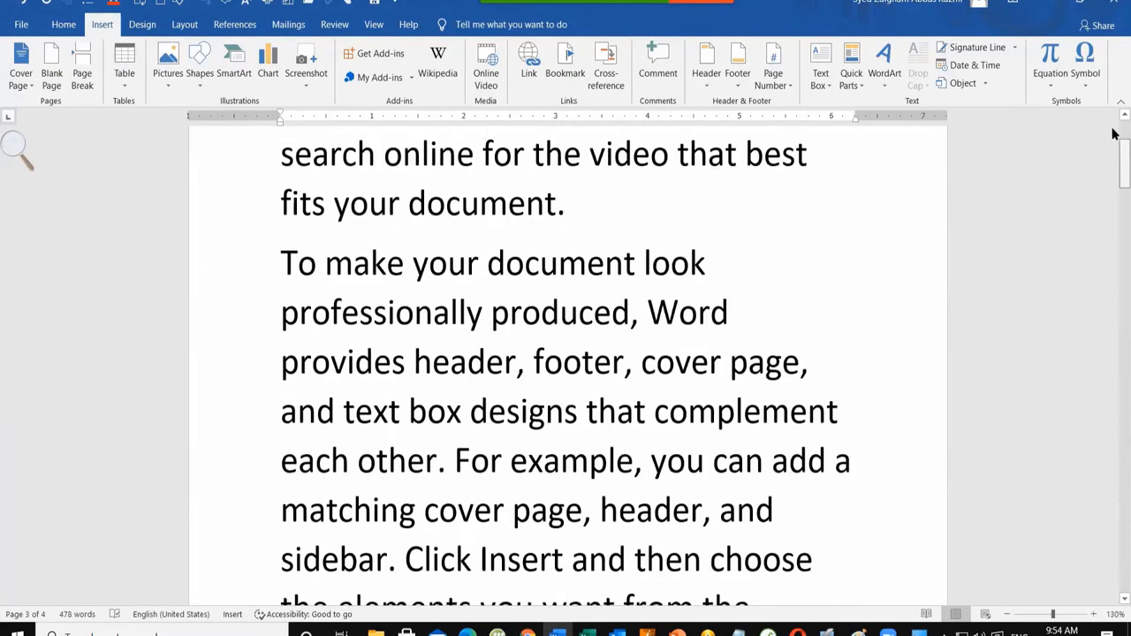
{"action": "scroll", "coordinate": [207, 253], "scroll_direction": "up", "scroll_amount": 3}
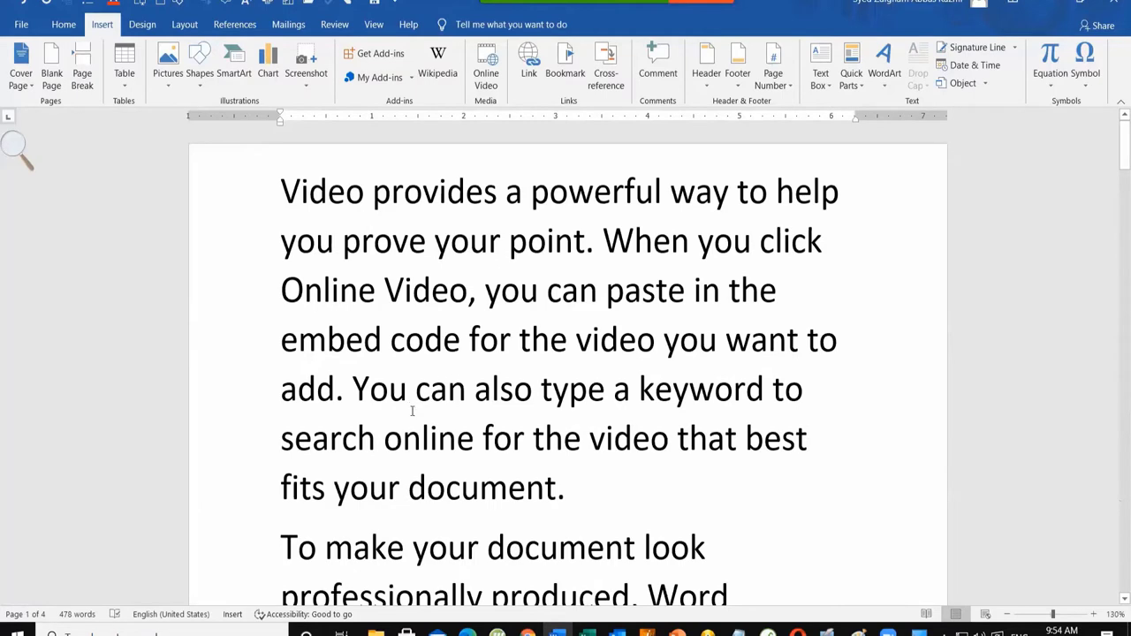
Step: Bookmark the word "galleries" at the end of the second paragraph under the name Galleries
{"action": "scroll", "coordinate": [412, 411], "scroll_direction": "down", "scroll_amount": 10}
{"action": "scroll", "coordinate": [414, 412], "scroll_direction": "up", "scroll_amount": 2}
{"action": "scroll", "coordinate": [416, 414], "scroll_direction": "down", "scroll_amount": 1}
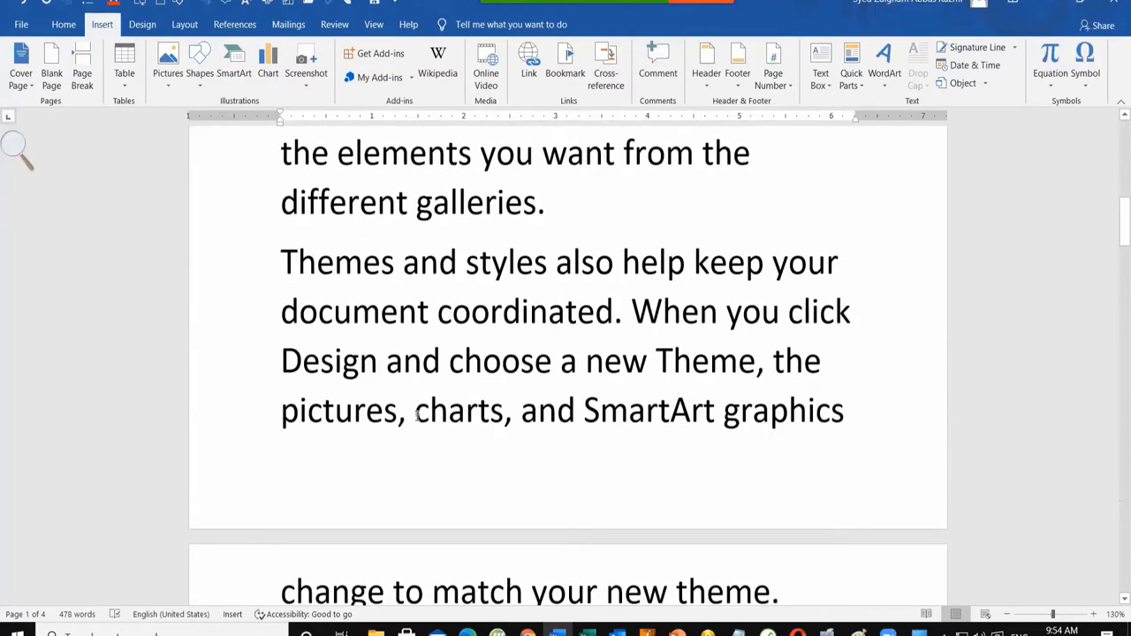
{"action": "scroll", "coordinate": [416, 415], "scroll_direction": "up", "scroll_amount": 2}
{"action": "left_click", "coordinate": [556, 262]}
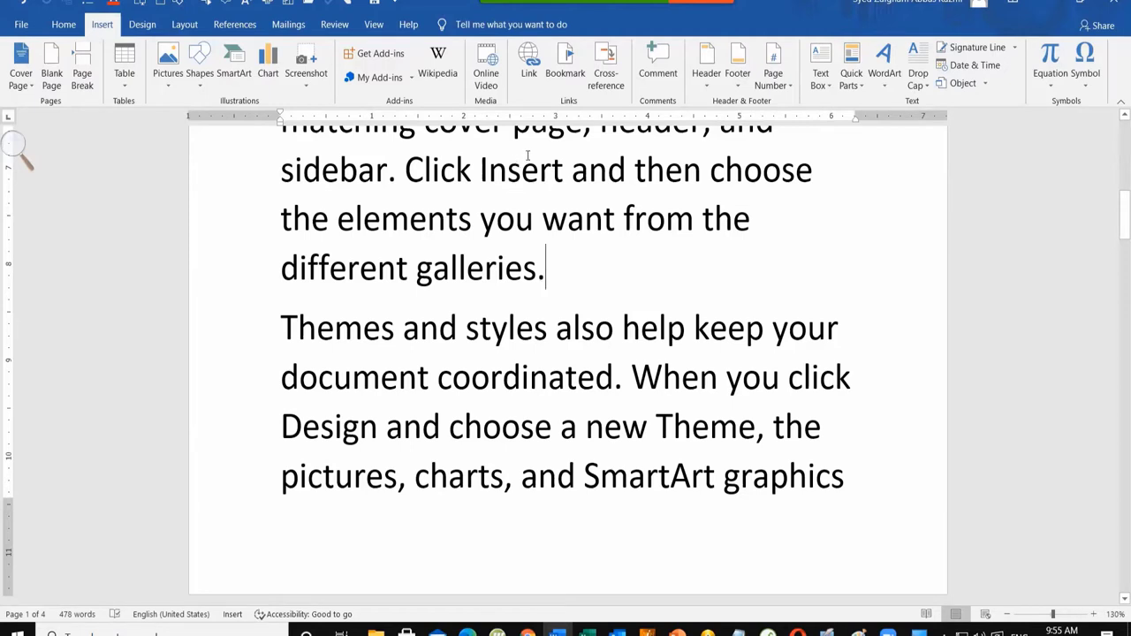
{"action": "left_click_drag", "start_coordinate": [411, 284], "coordinate": [537, 285]}
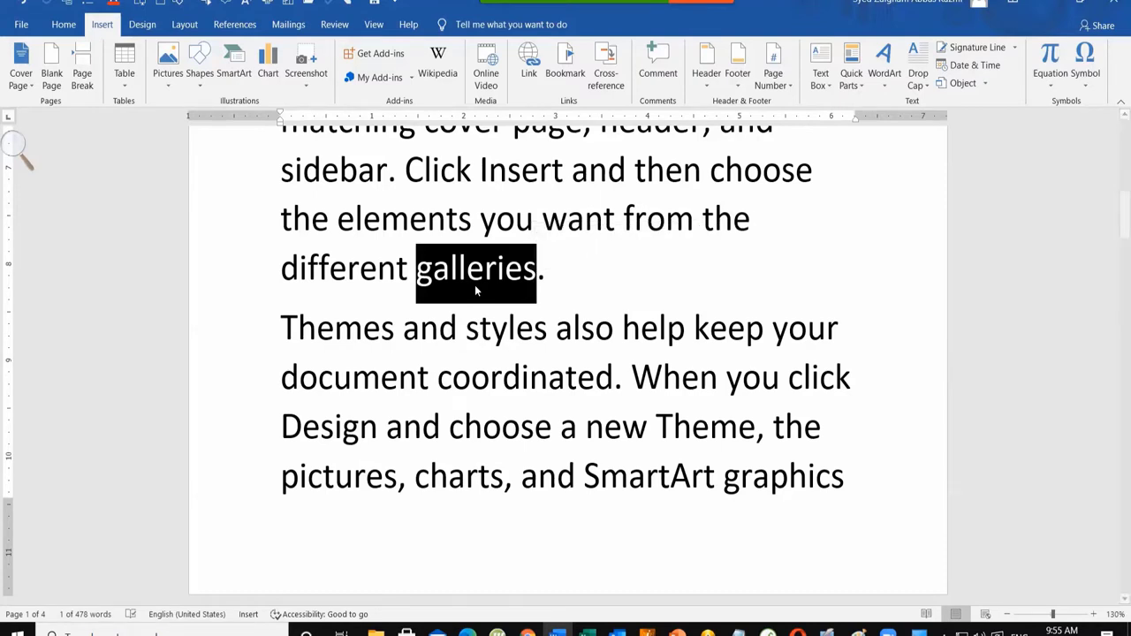
{"action": "left_click", "coordinate": [565, 73]}
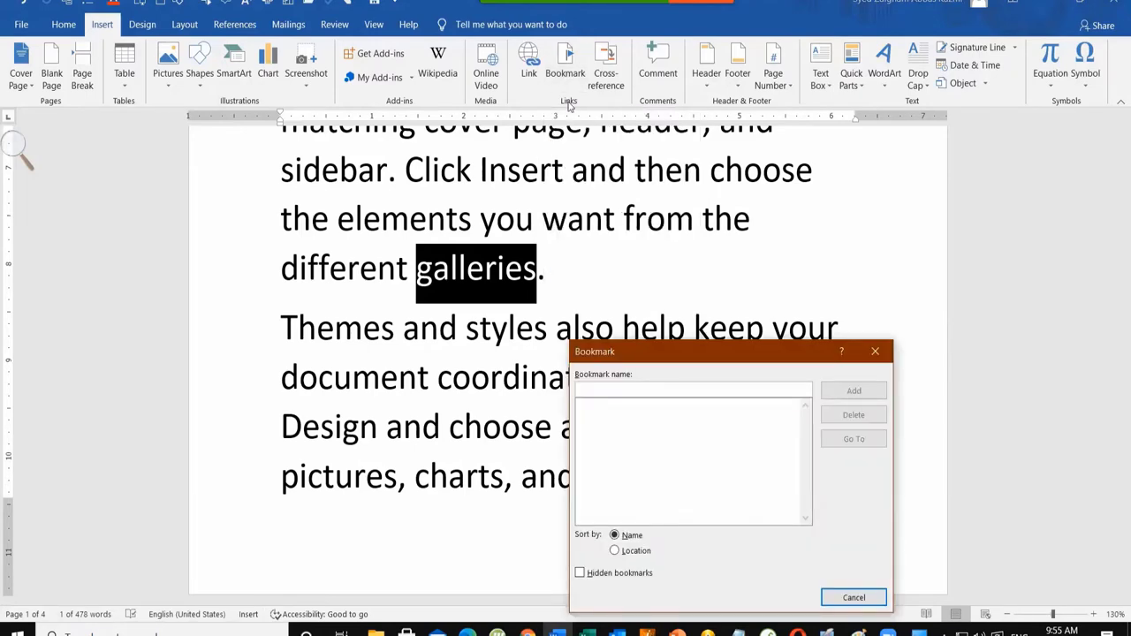
{"action": "left_click_drag", "start_coordinate": [635, 340], "coordinate": [564, 88]}
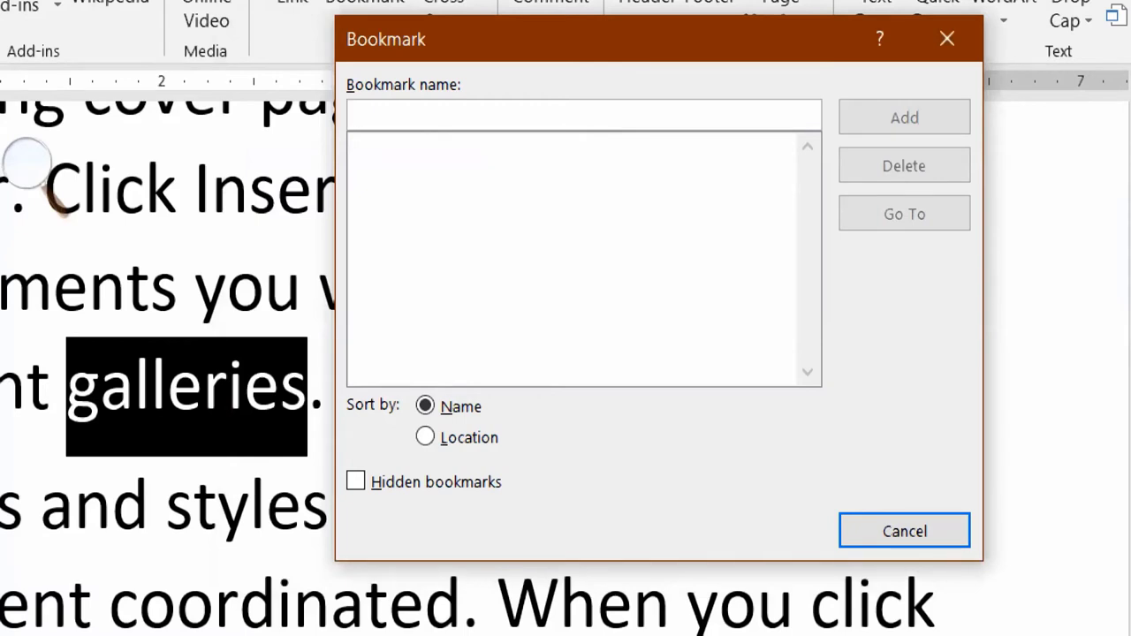
{"action": "type", "text": "Galleries"}
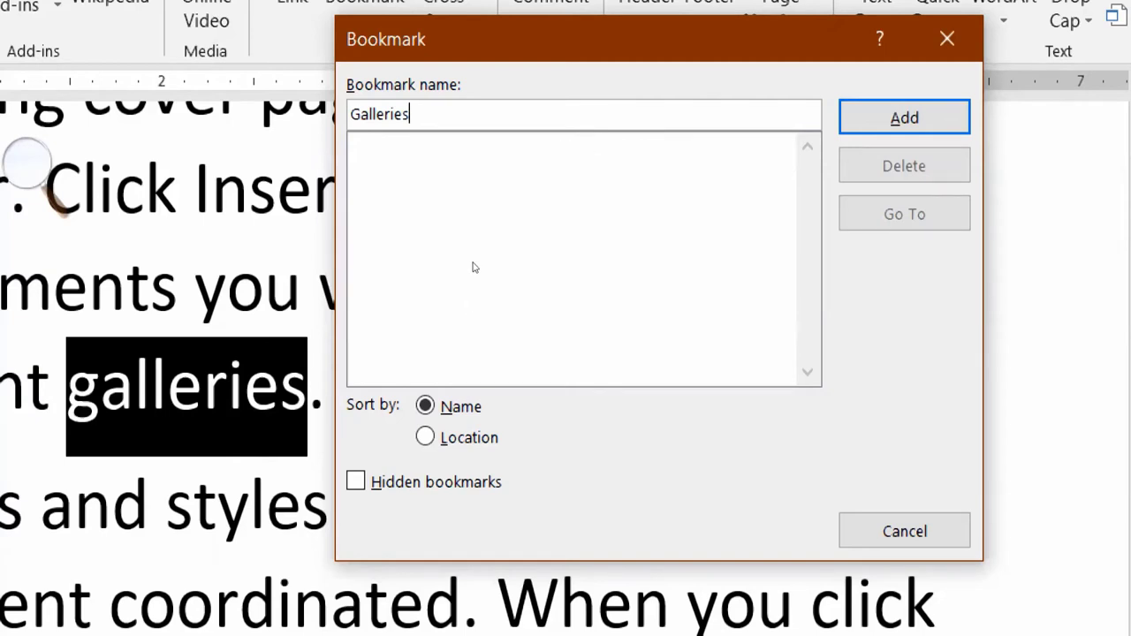
{"action": "left_click", "coordinate": [841, 133]}
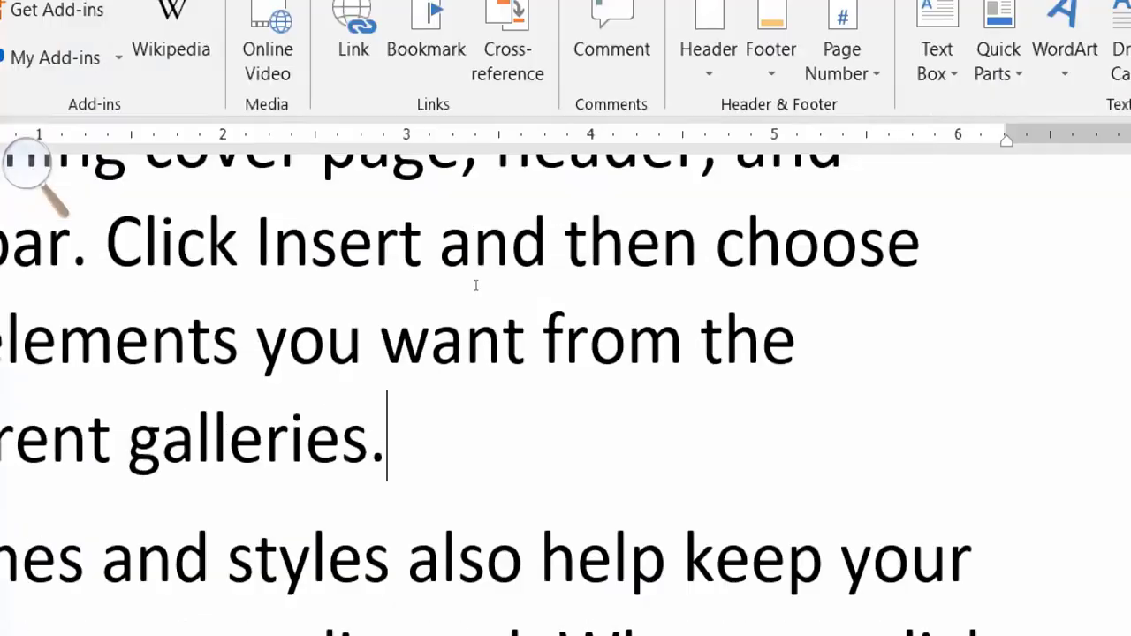
Step: From the start of the document, go to the Galleries bookmark and close the Bookmark dialog
{"action": "key", "text": "End"}
{"action": "left_click_drag", "start_coordinate": [130, 439], "coordinate": [428, 439]}
{"action": "left_click", "coordinate": [386, 439]}
{"action": "scroll", "coordinate": [546, 299], "scroll_direction": "up", "scroll_amount": 3}
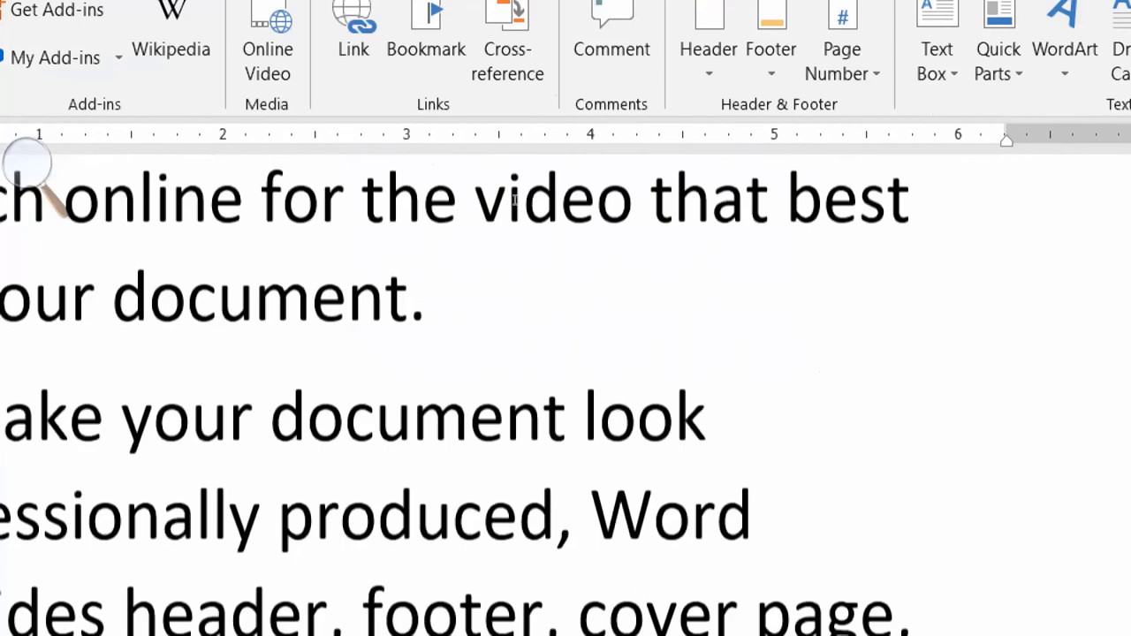
{"action": "scroll", "coordinate": [546, 283], "scroll_direction": "up", "scroll_amount": 2}
{"action": "key", "text": "Home"}
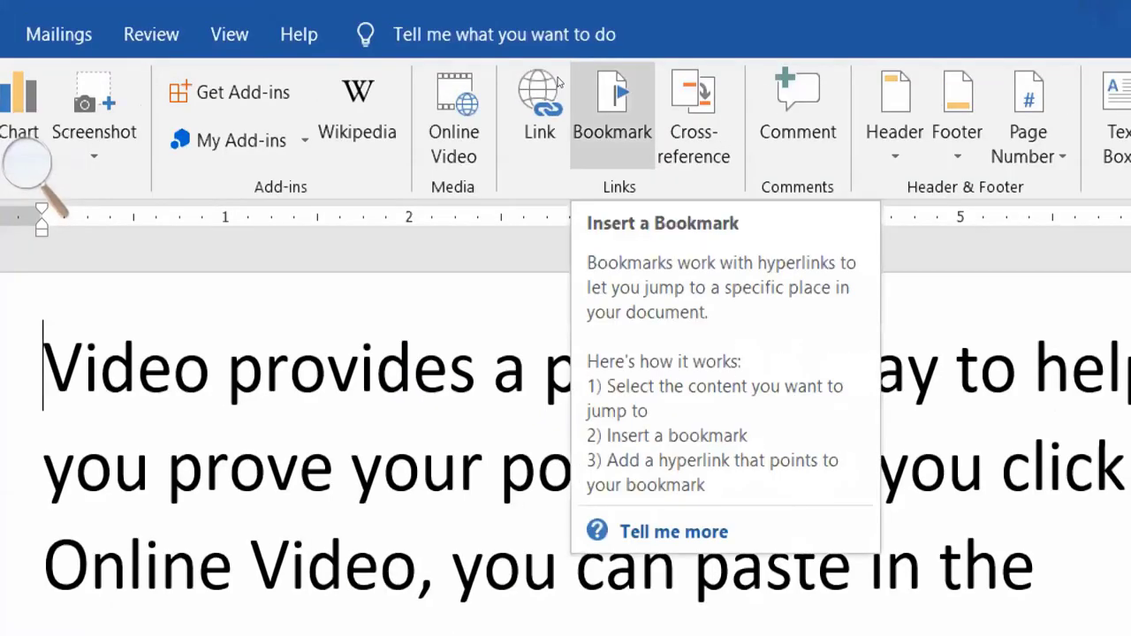
{"action": "left_click", "coordinate": [613, 111]}
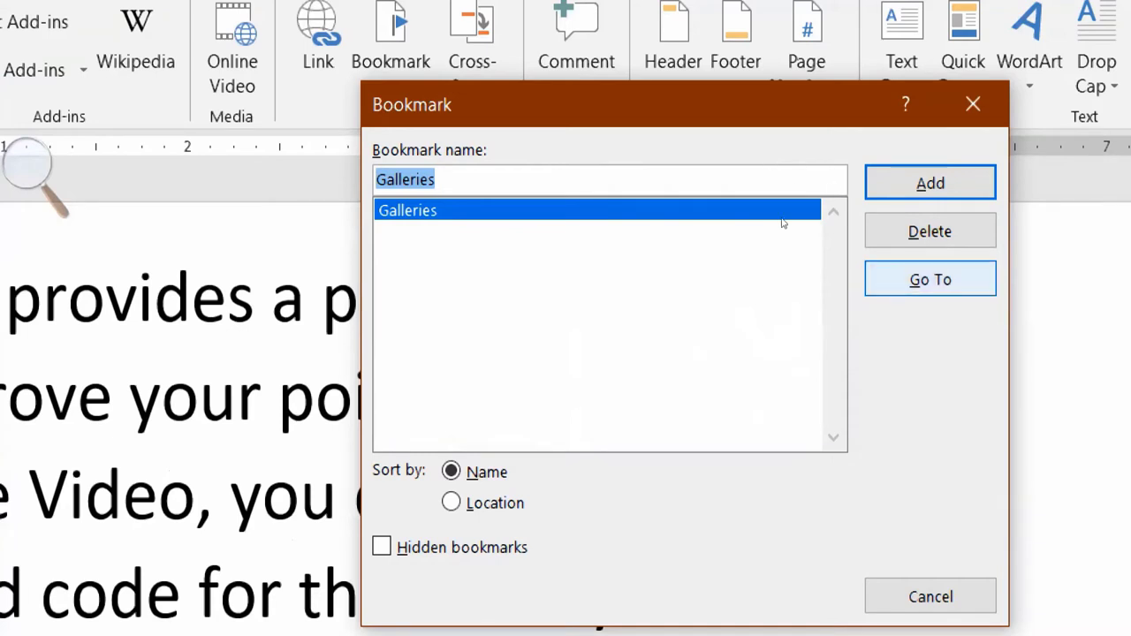
{"action": "key", "text": "Return"}
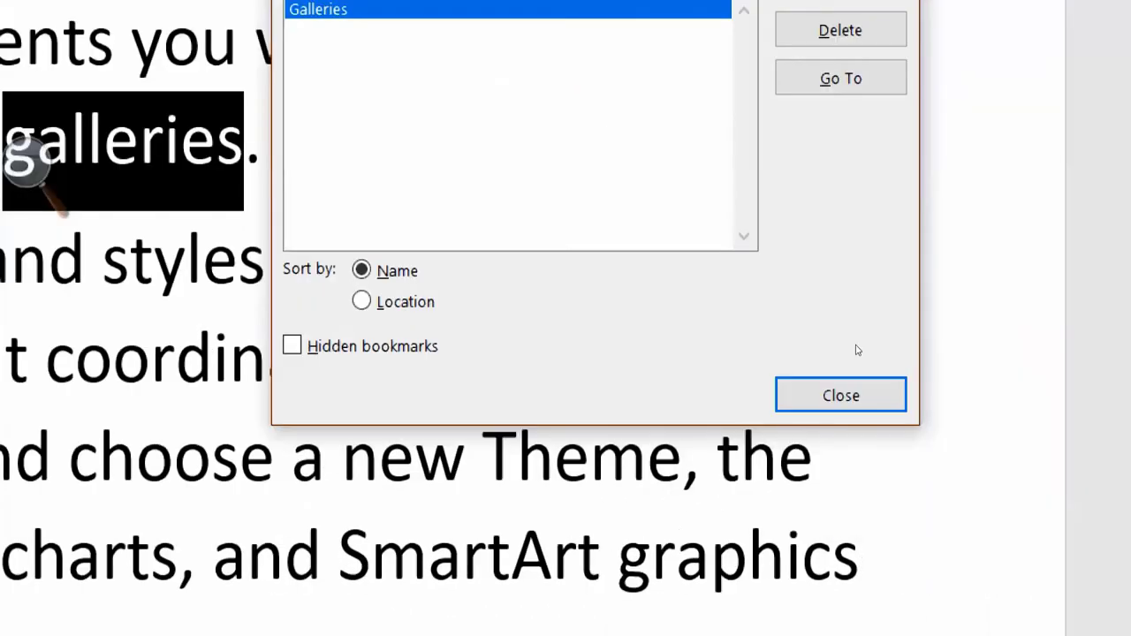
{"action": "left_click", "coordinate": [840, 395]}
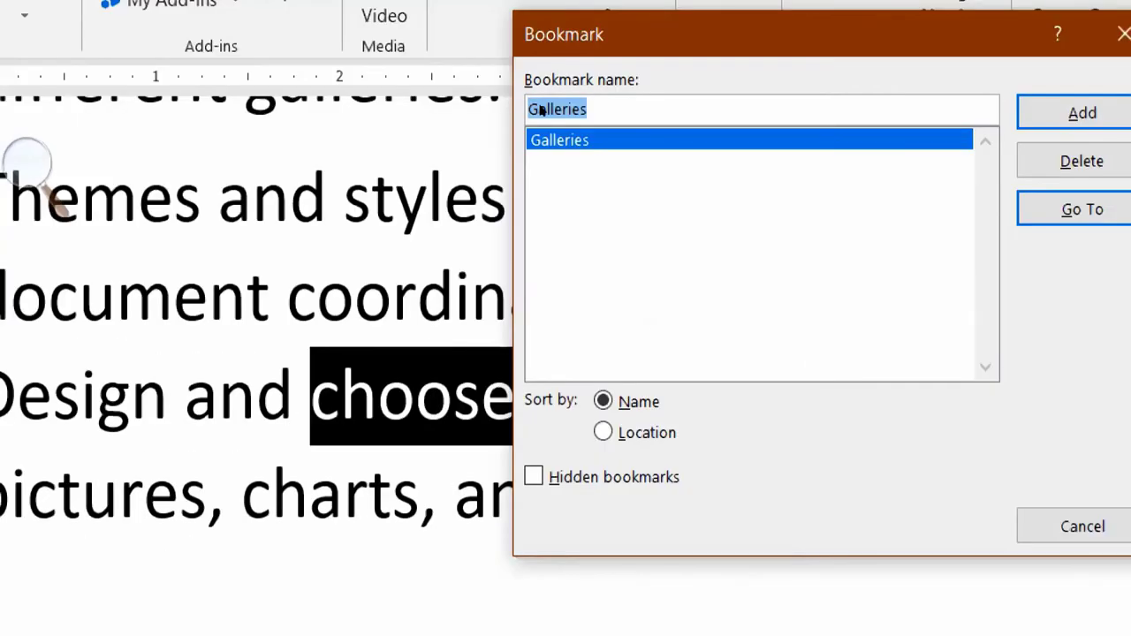
Step: Bookmark the selected word "choose" in the "Themes and styles" paragraph under the name choose
{"action": "type", "text": "choose"}
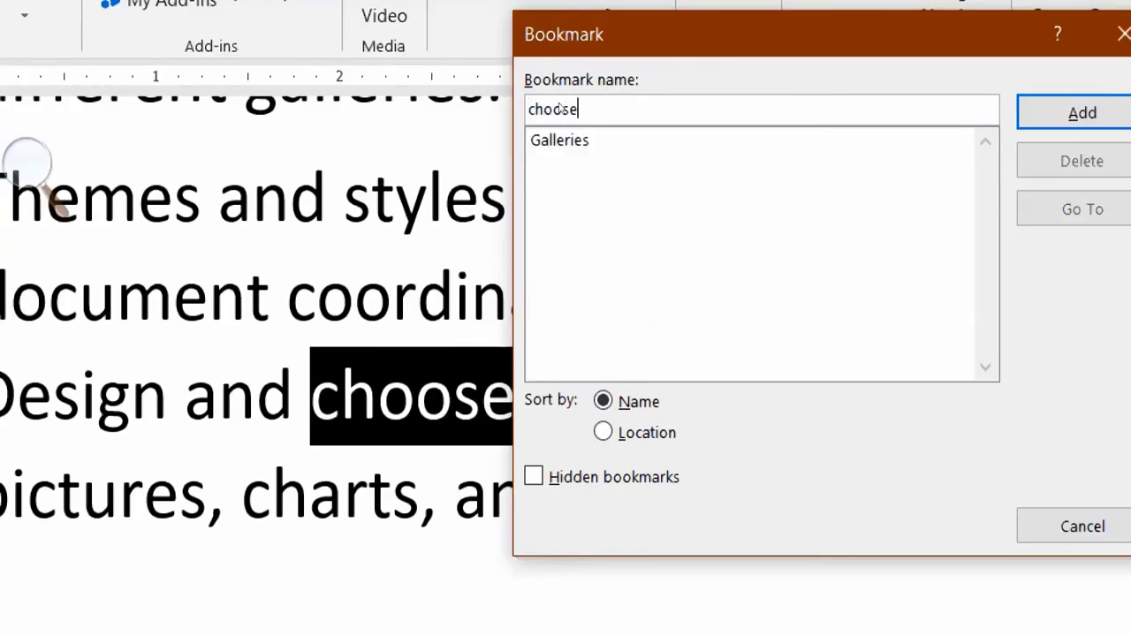
{"action": "key", "text": "Return"}
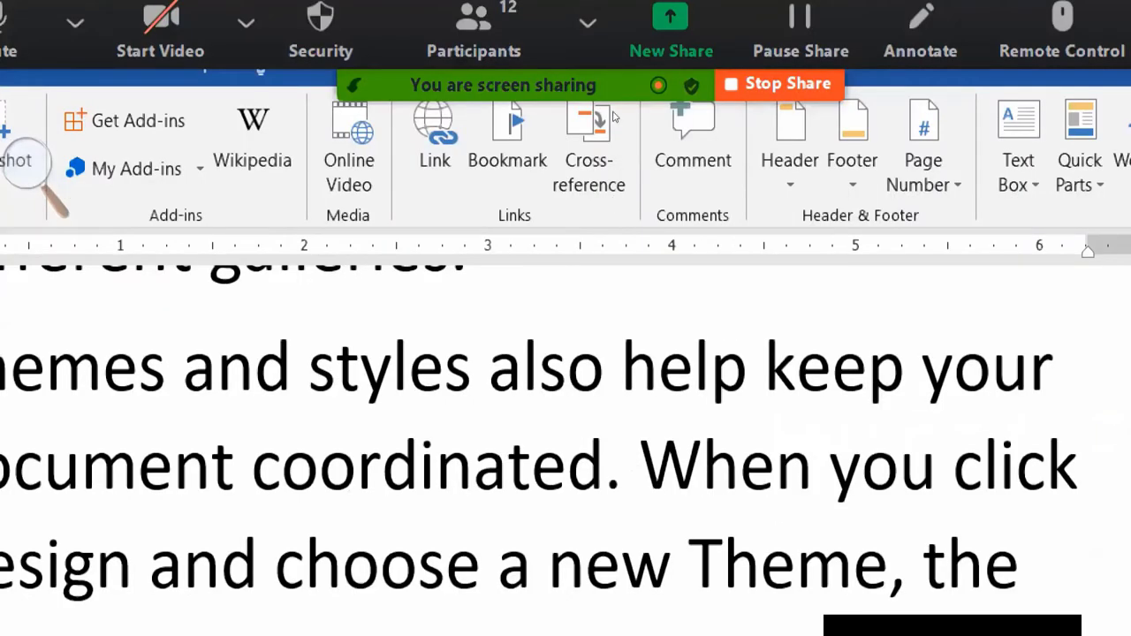
Step: Bookmark the selected word "graphics" in the "Themes and styles" paragraph under the name graphics
{"action": "left_click", "coordinate": [507, 146]}
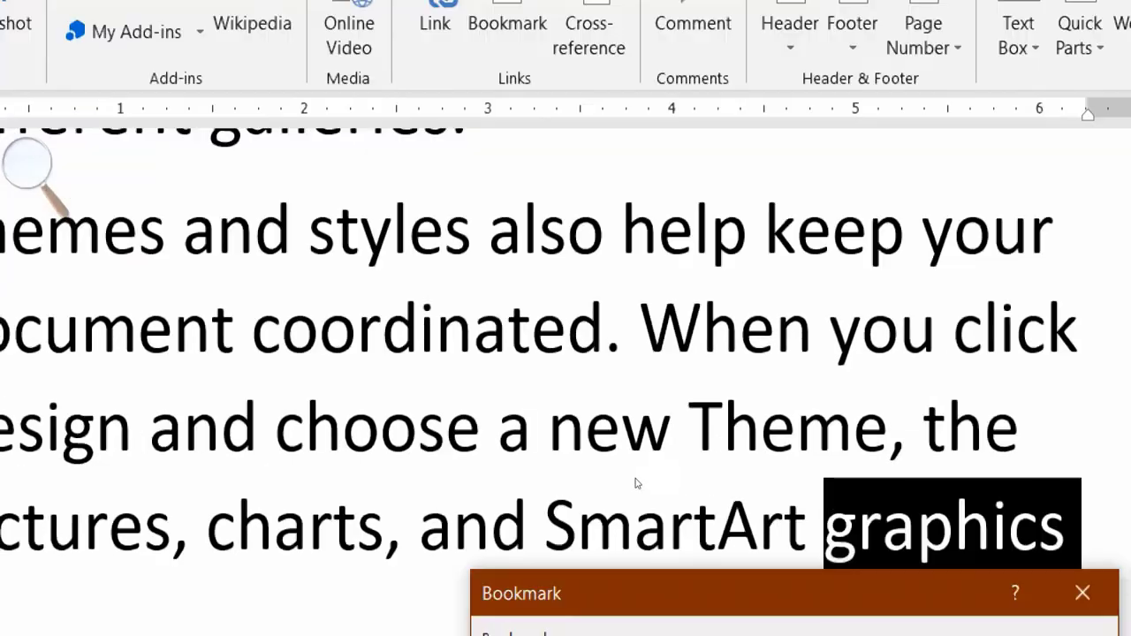
{"action": "type", "text": "graphics"}
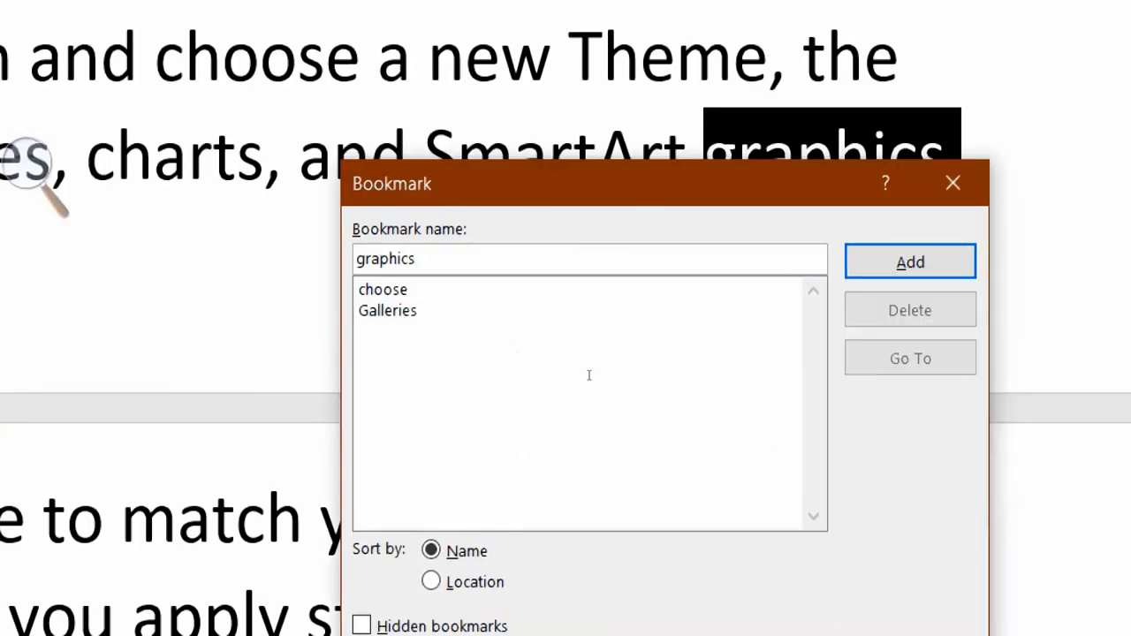
{"action": "key", "text": "Return"}
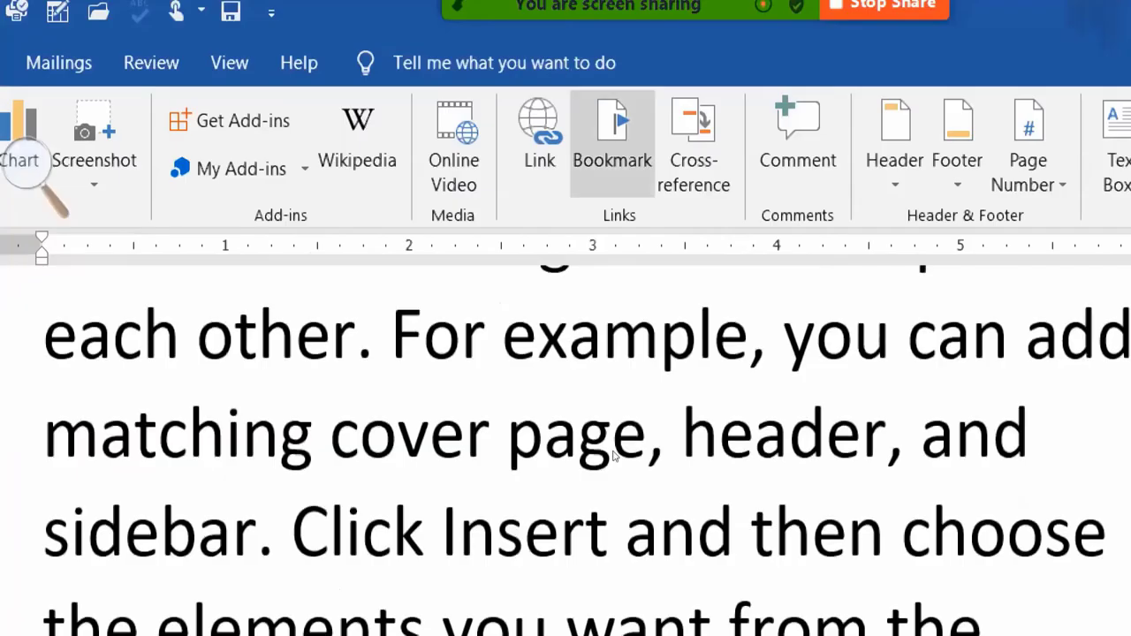
Step: Look through the saved bookmarks from the second paragraph and go to the graphics bookmark
{"action": "left_click", "coordinate": [610, 139]}
{"action": "left_click_drag", "start_coordinate": [594, 284], "coordinate": [451, 63]}
{"action": "left_click", "coordinate": [491, 217]}
{"action": "left_click", "coordinate": [494, 234]}
{"action": "left_click", "coordinate": [499, 250]}
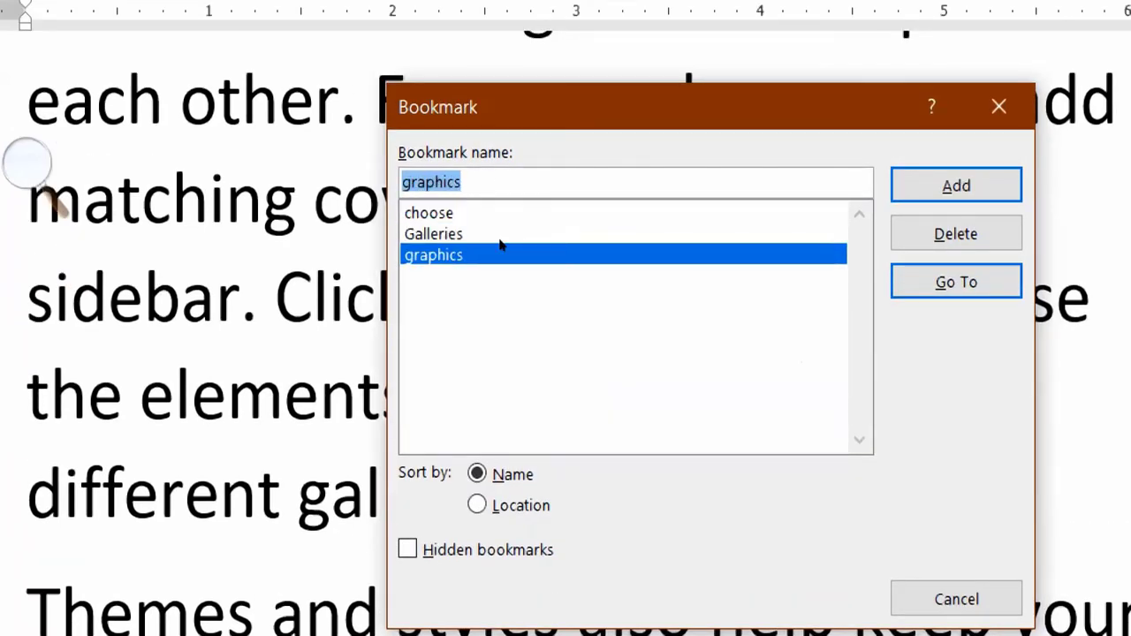
{"action": "left_click_drag", "start_coordinate": [497, 242], "coordinate": [496, 234]}
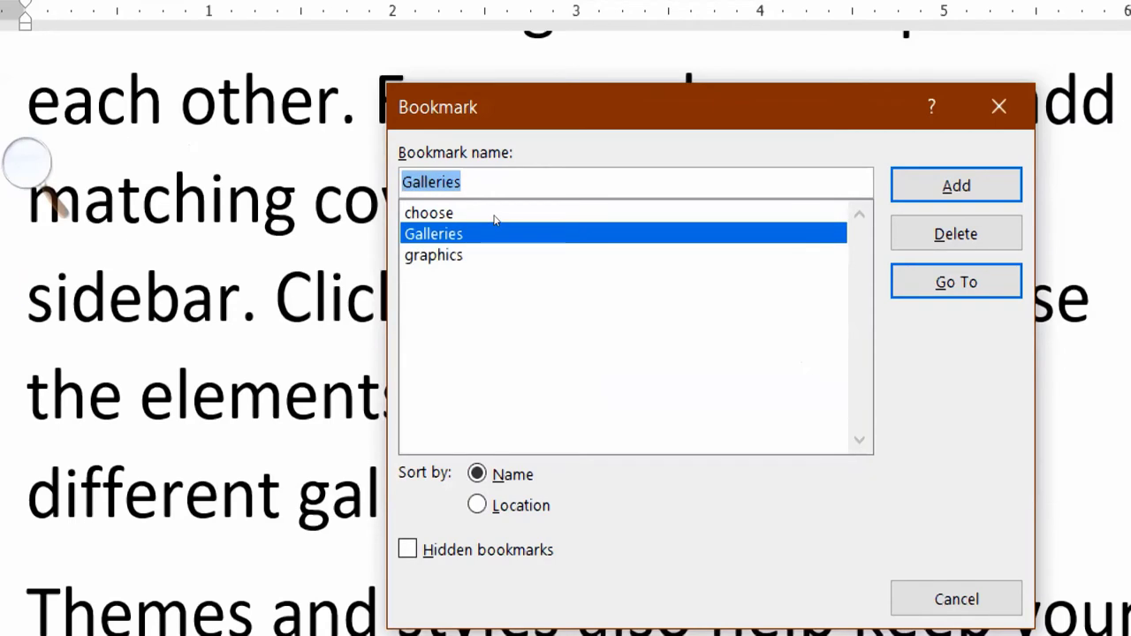
{"action": "left_click", "coordinate": [500, 253]}
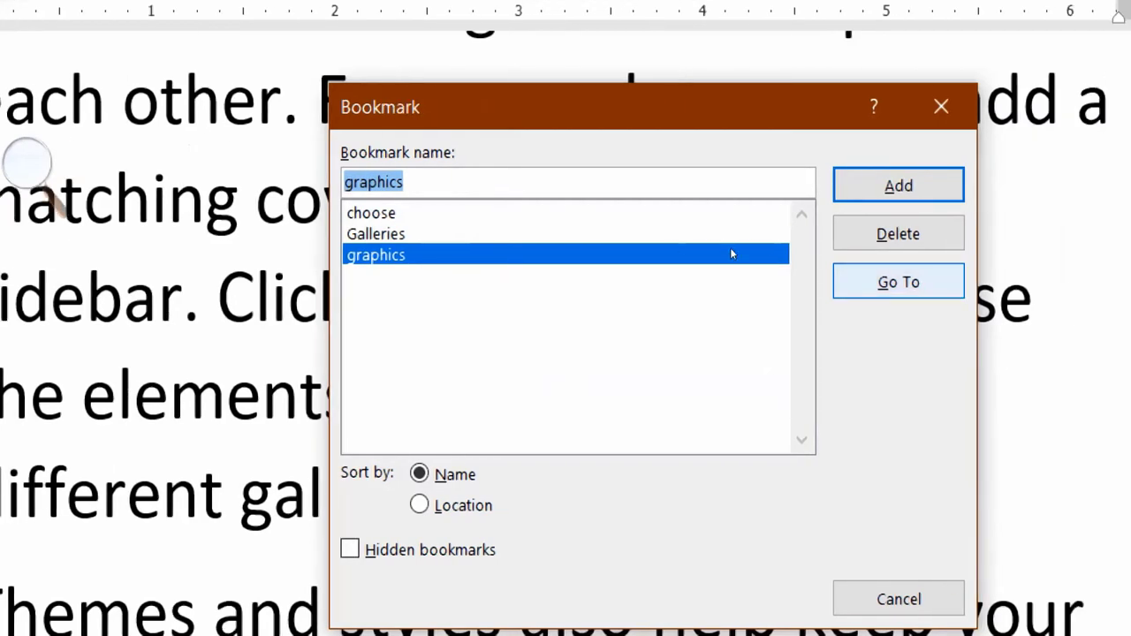
{"action": "left_click", "coordinate": [898, 282]}
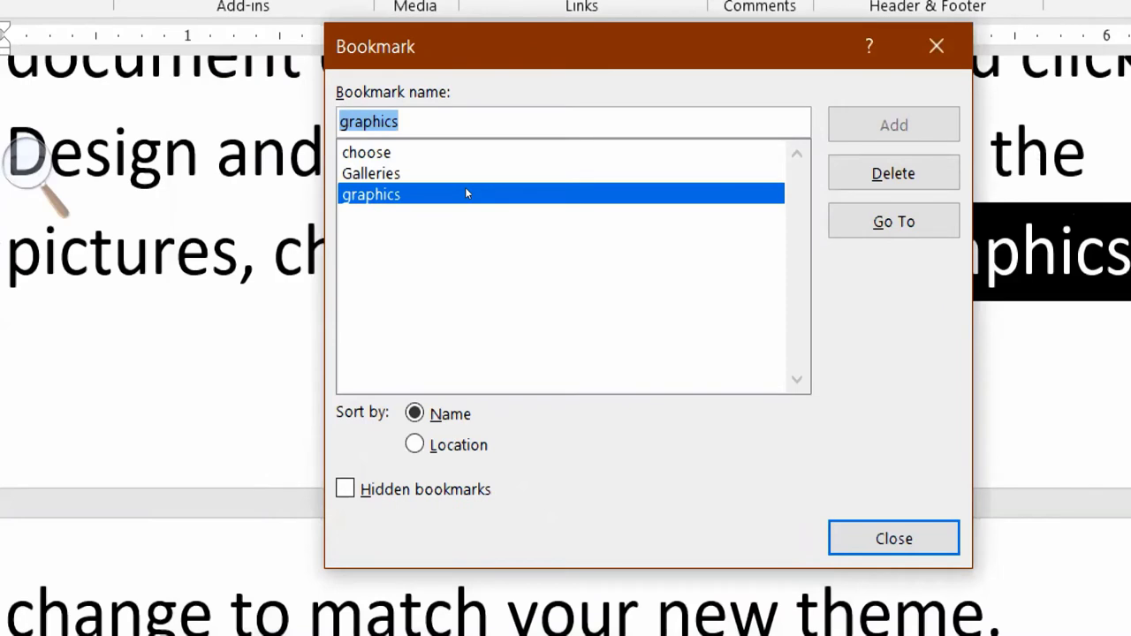
Step: Delete the Galleries and graphics bookmarks and close the Bookmark dialog
{"action": "key", "text": "Up"}
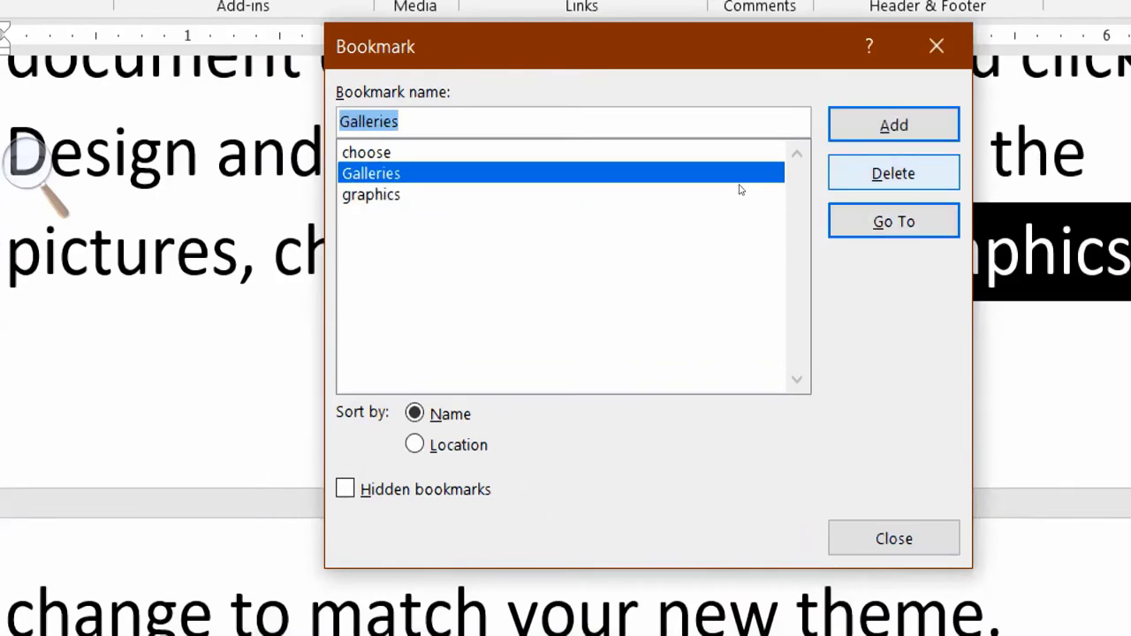
{"action": "key", "text": "alt+d"}
{"action": "left_click", "coordinate": [459, 182]}
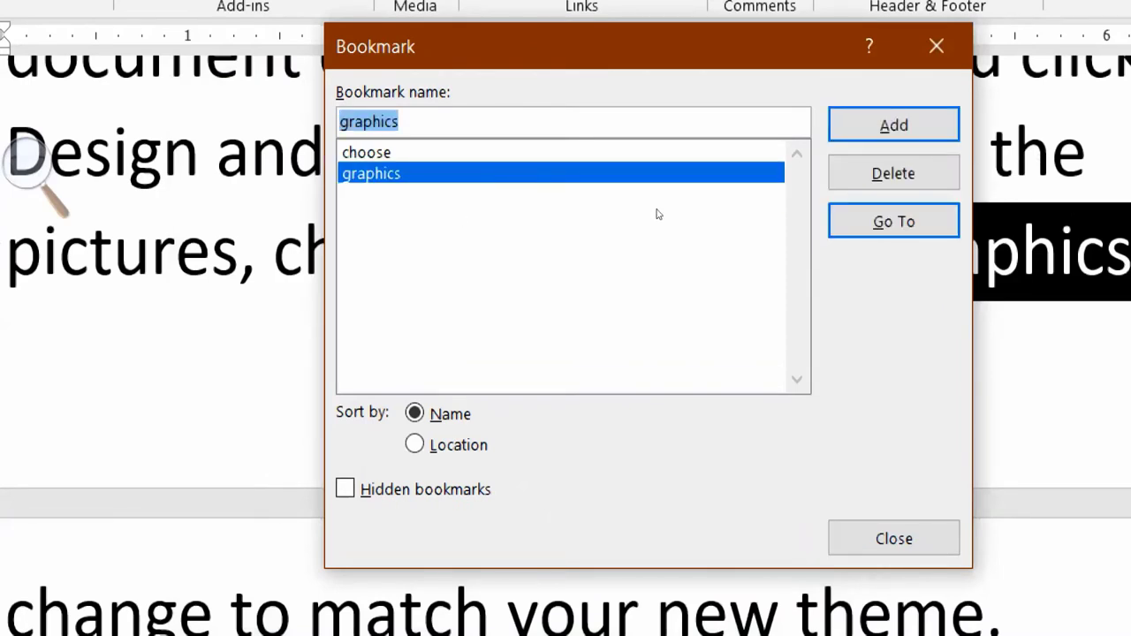
{"action": "key", "text": "alt+d"}
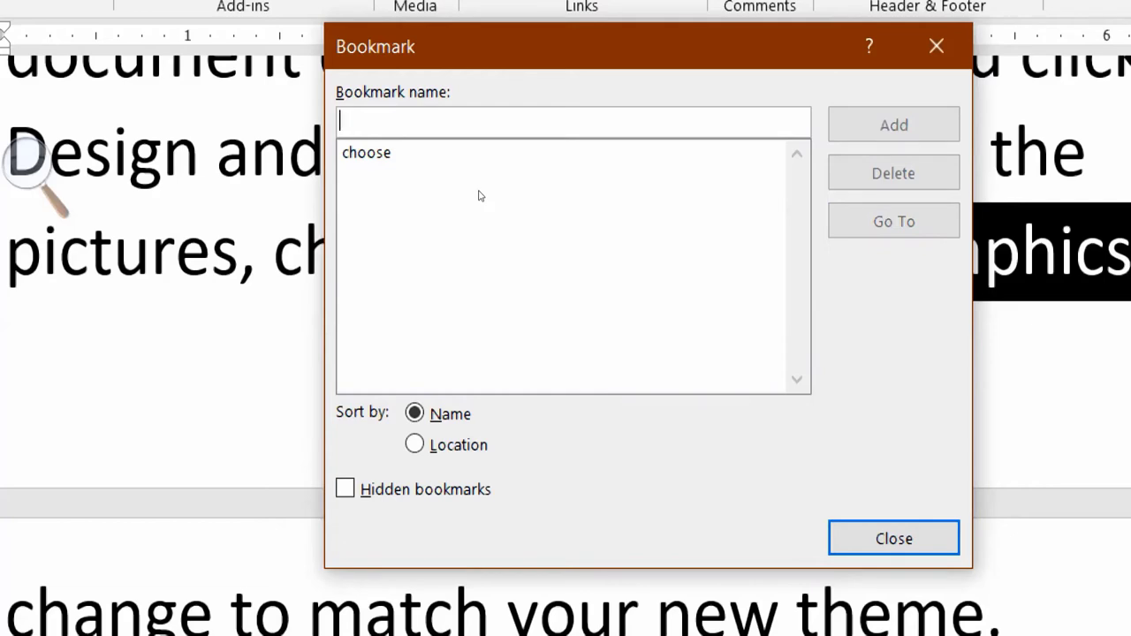
{"action": "key", "text": "Escape"}
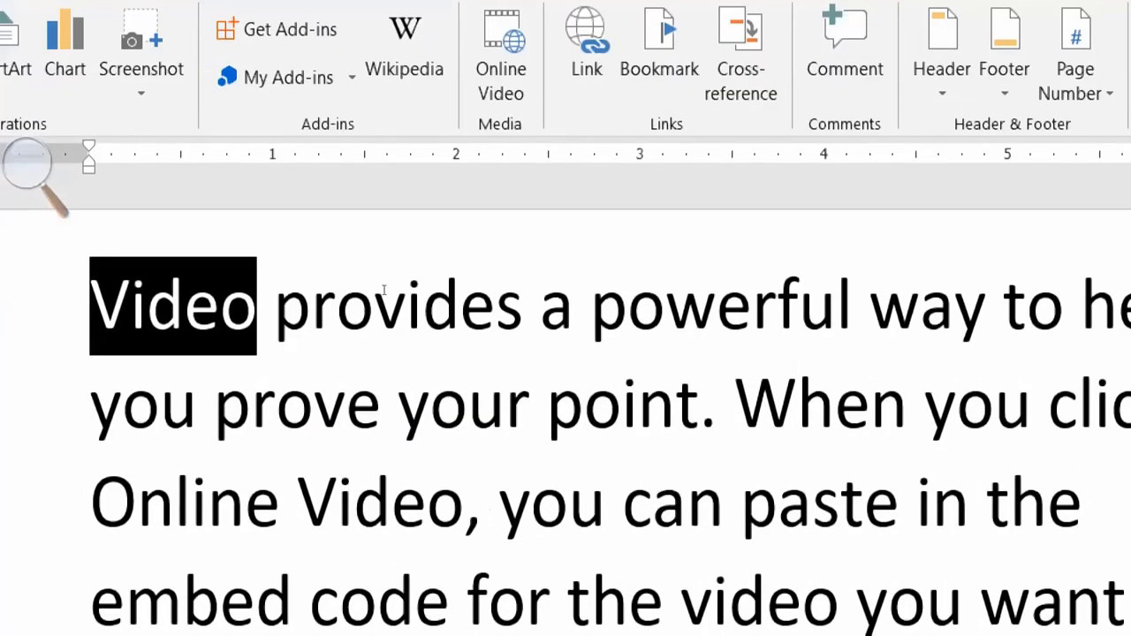
Step: Bookmark the word "Video" at the start of the first paragraph under the name Video1, without a space
{"action": "left_click_drag", "start_coordinate": [299, 503], "coordinate": [678, 502]}
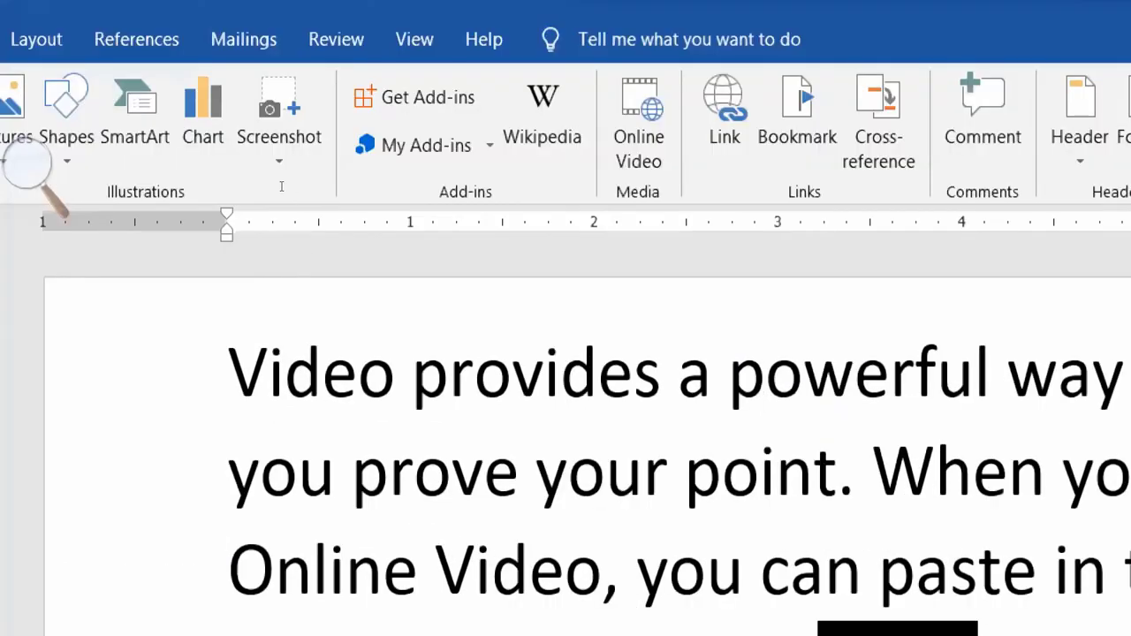
{"action": "double_click", "coordinate": [309, 373]}
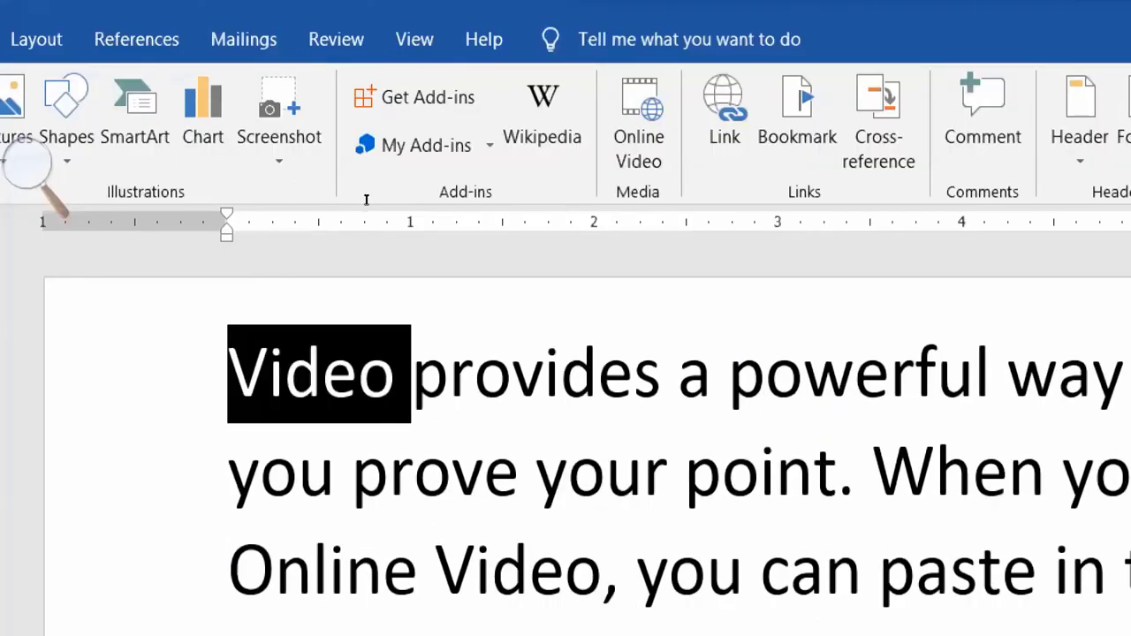
{"action": "left_click", "coordinate": [798, 119]}
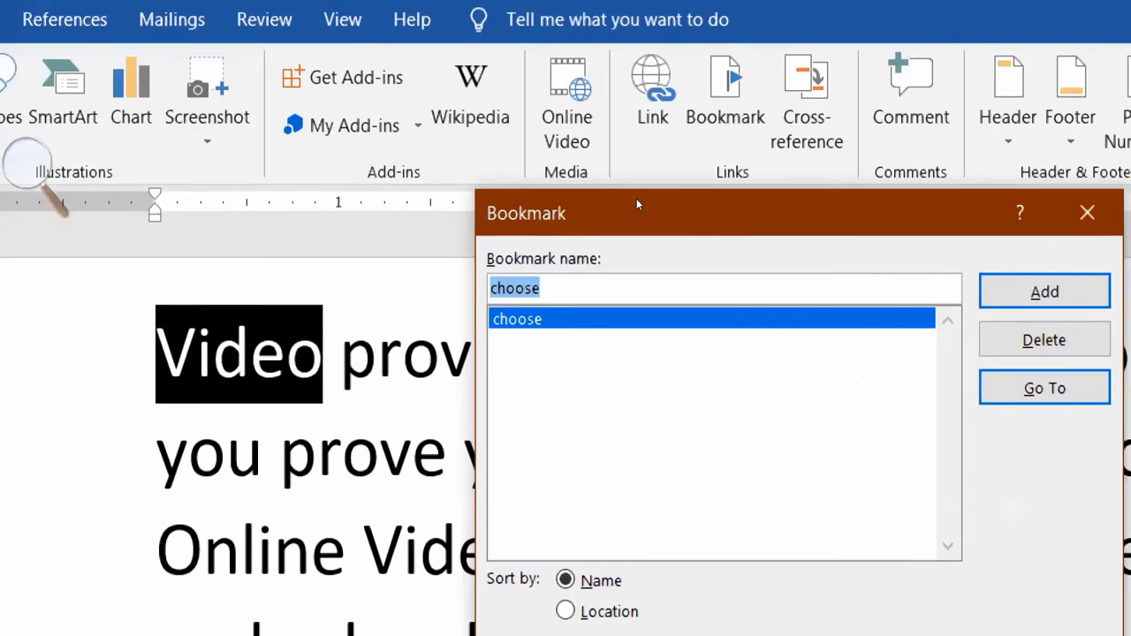
{"action": "left_click", "coordinate": [601, 289]}
{"action": "left_click_drag", "start_coordinate": [601, 289], "coordinate": [484, 289]}
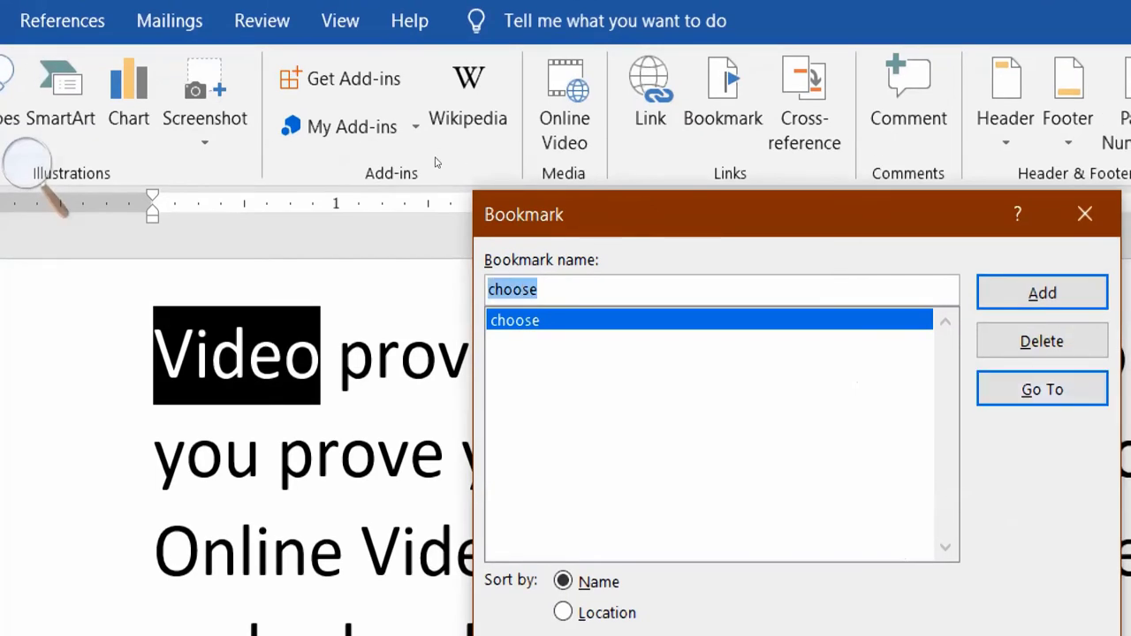
{"action": "type", "text": "Video 1"}
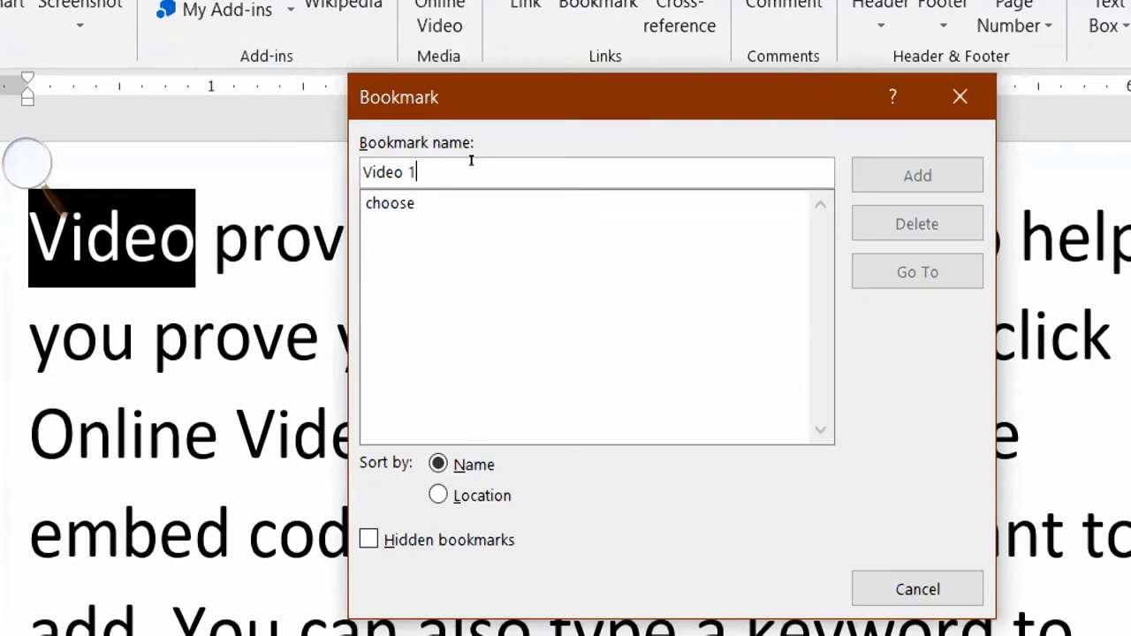
{"action": "key", "text": "Left"}
{"action": "key", "text": "BackSpace"}
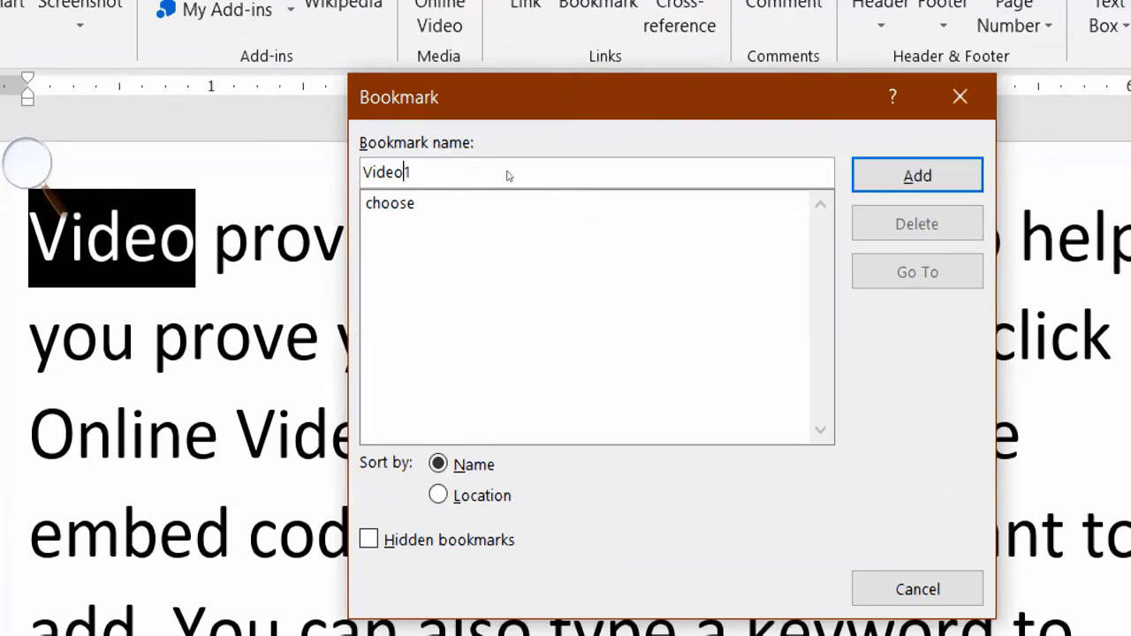
{"action": "key", "text": "Return"}
Step: Bookmark the word "Video" in "Online Video" in the first paragraph under the name Video2
{"action": "left_click", "coordinate": [639, 341]}
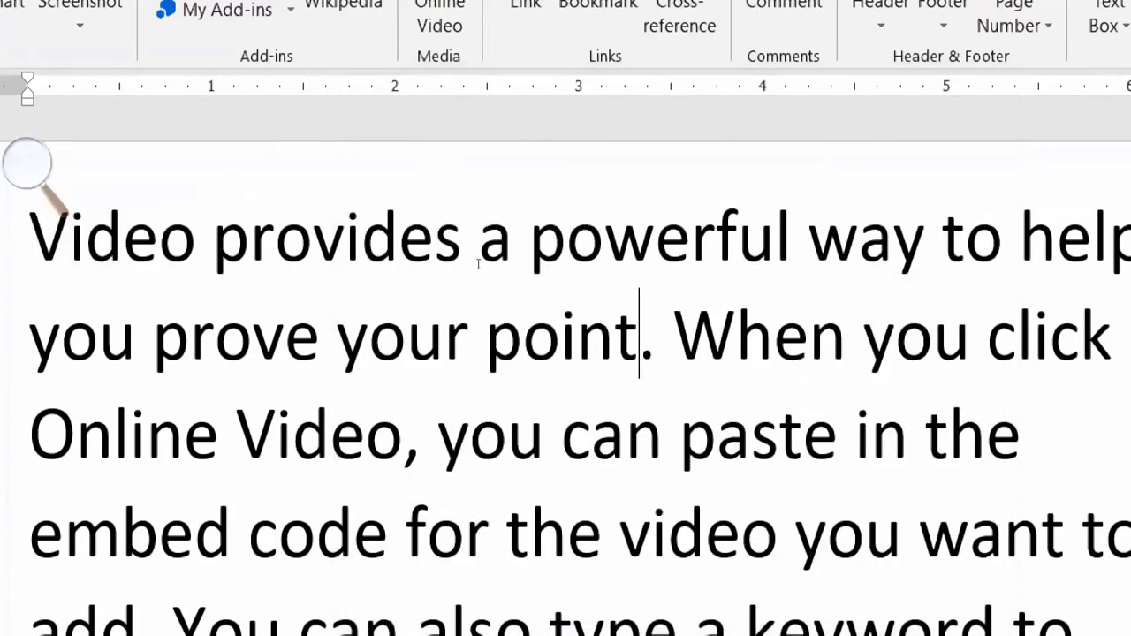
{"action": "left_click_drag", "start_coordinate": [236, 435], "coordinate": [403, 435]}
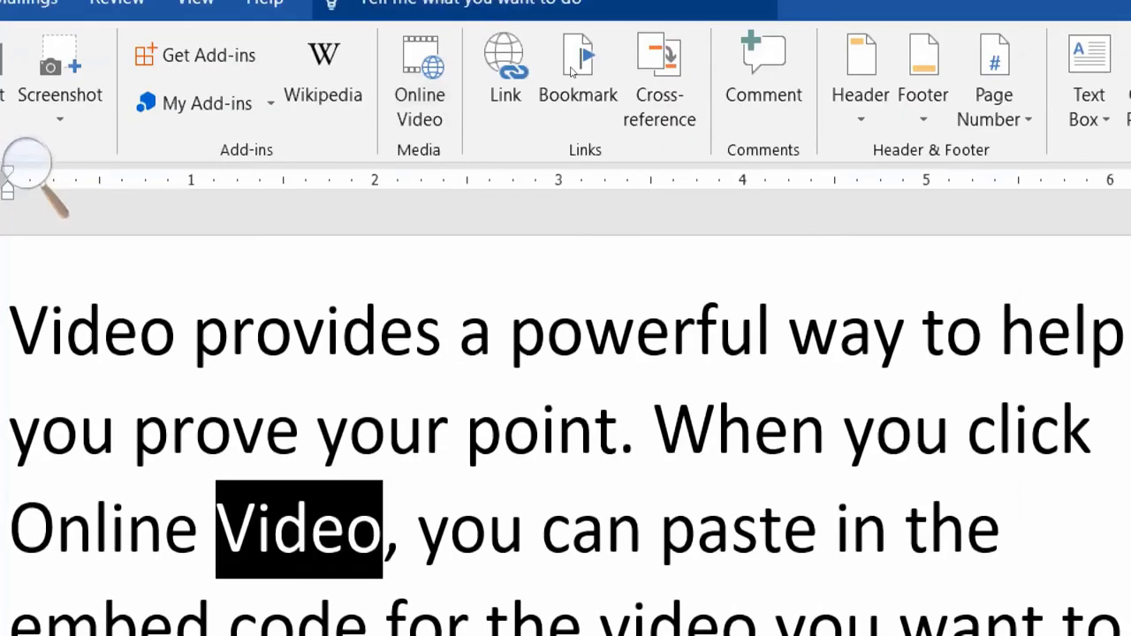
{"action": "left_click", "coordinate": [594, 3]}
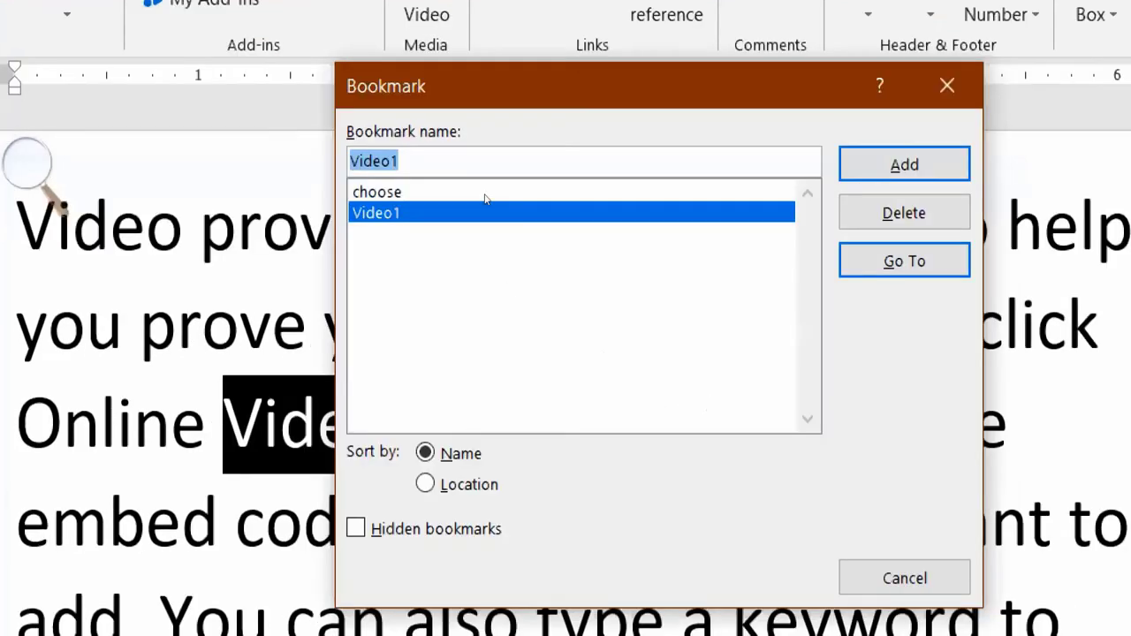
{"action": "left_click", "coordinate": [486, 157]}
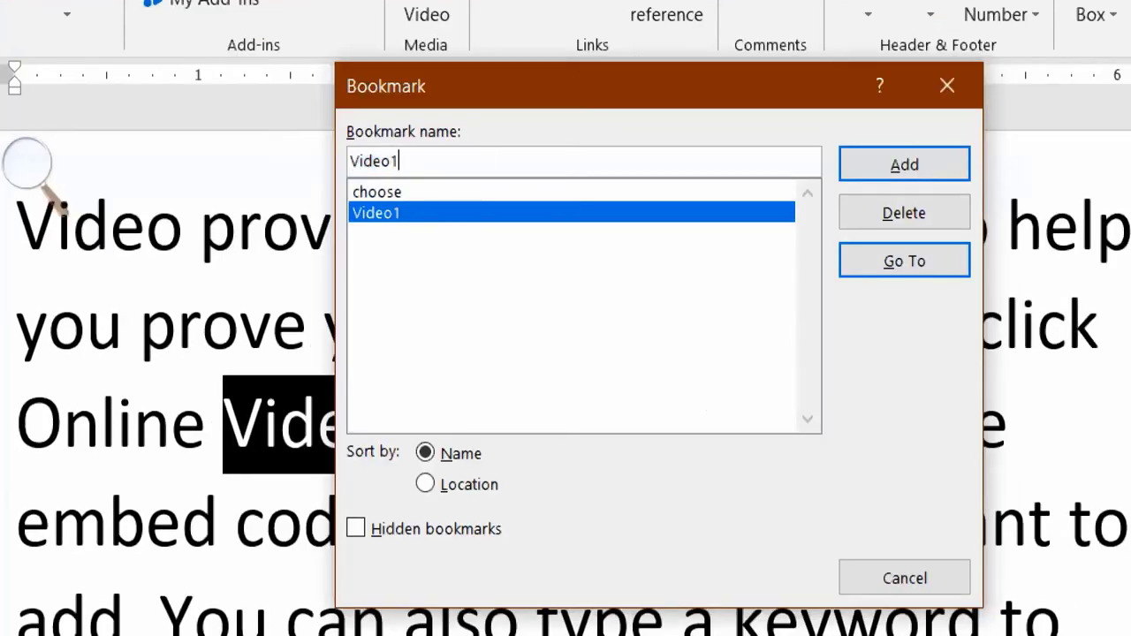
{"action": "key", "text": "BackSpace"}
{"action": "type", "text": "2"}
{"action": "key", "text": "Return"}
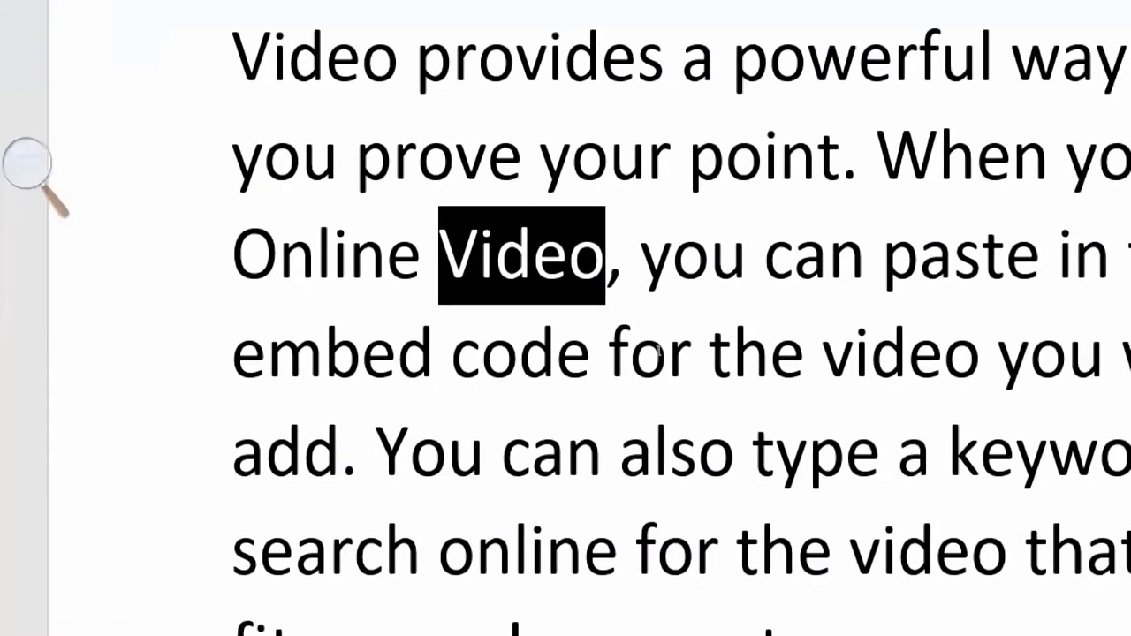
Step: Bookmark the word "video" after "embed code for the" in the first paragraph under the name Video3
{"action": "left_click_drag", "start_coordinate": [981, 354], "coordinate": [855, 353]}
{"action": "left_click", "coordinate": [819, 268]}
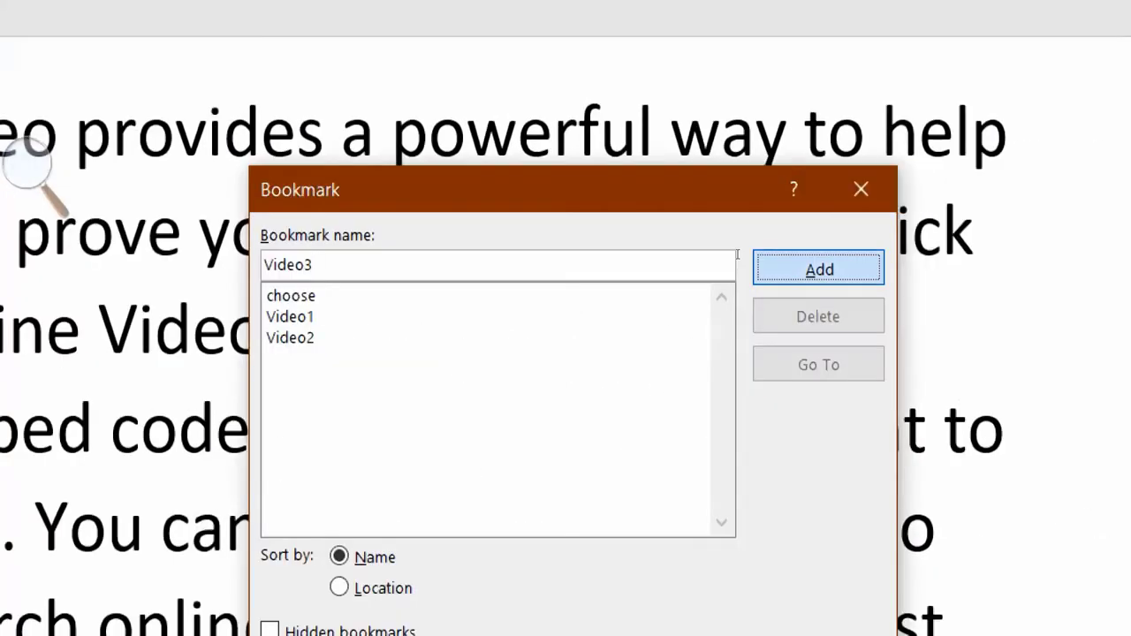
{"action": "left_click", "coordinate": [861, 157]}
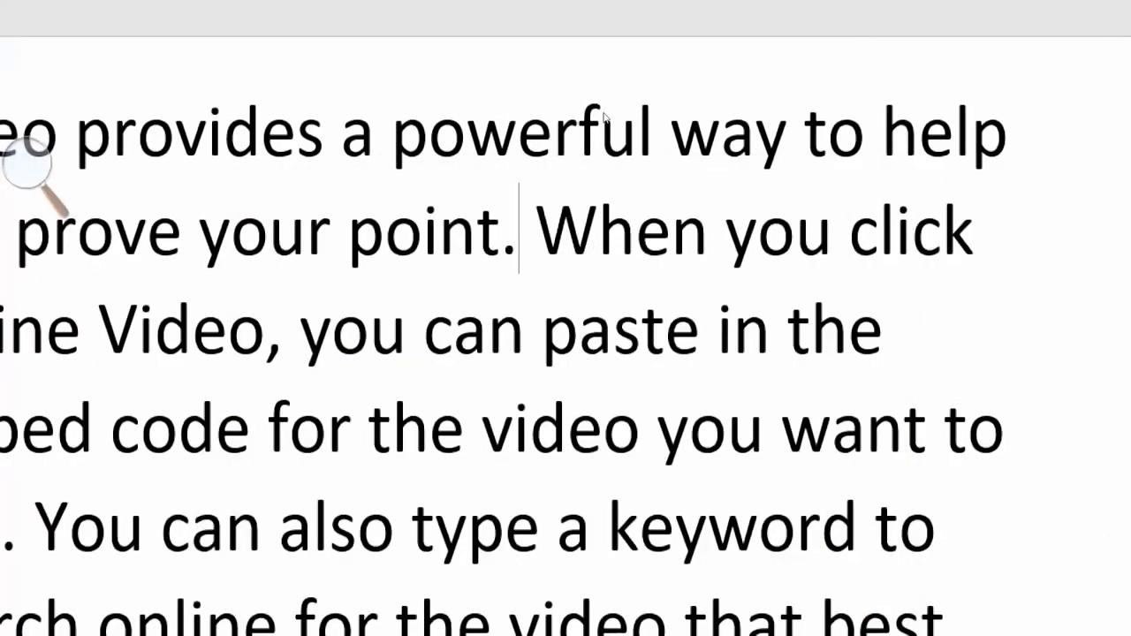
Step: Reopen the bookmark list and go to the Video2 bookmark
{"action": "key", "text": "ctrl+shift+F5"}
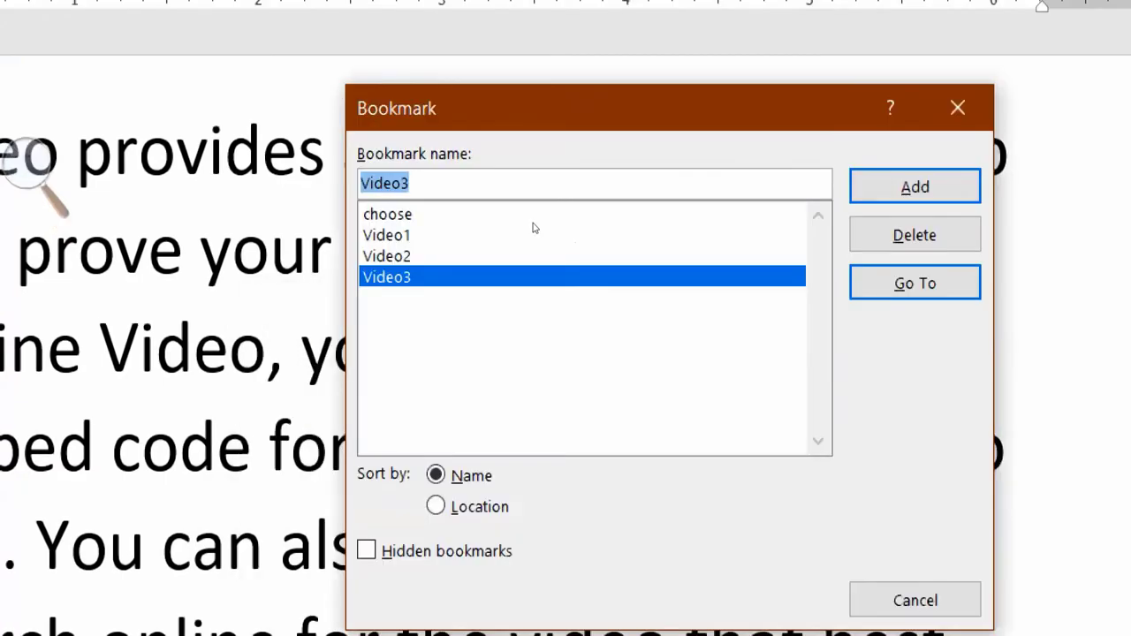
{"action": "left_click", "coordinate": [533, 223]}
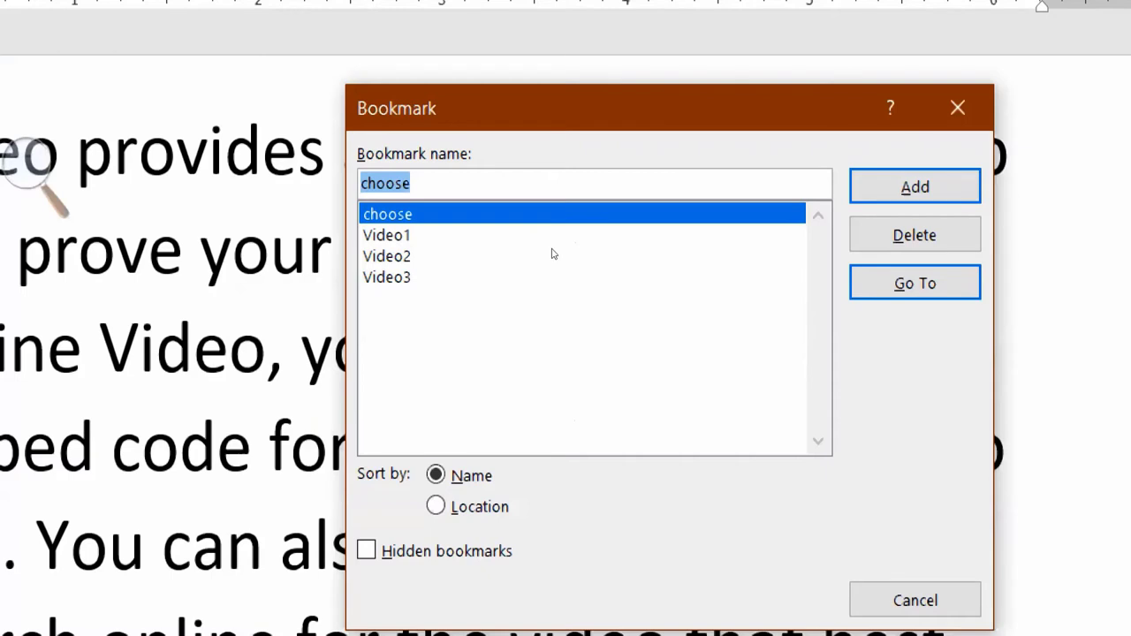
{"action": "left_click", "coordinate": [544, 255]}
{"action": "key", "text": "Down"}
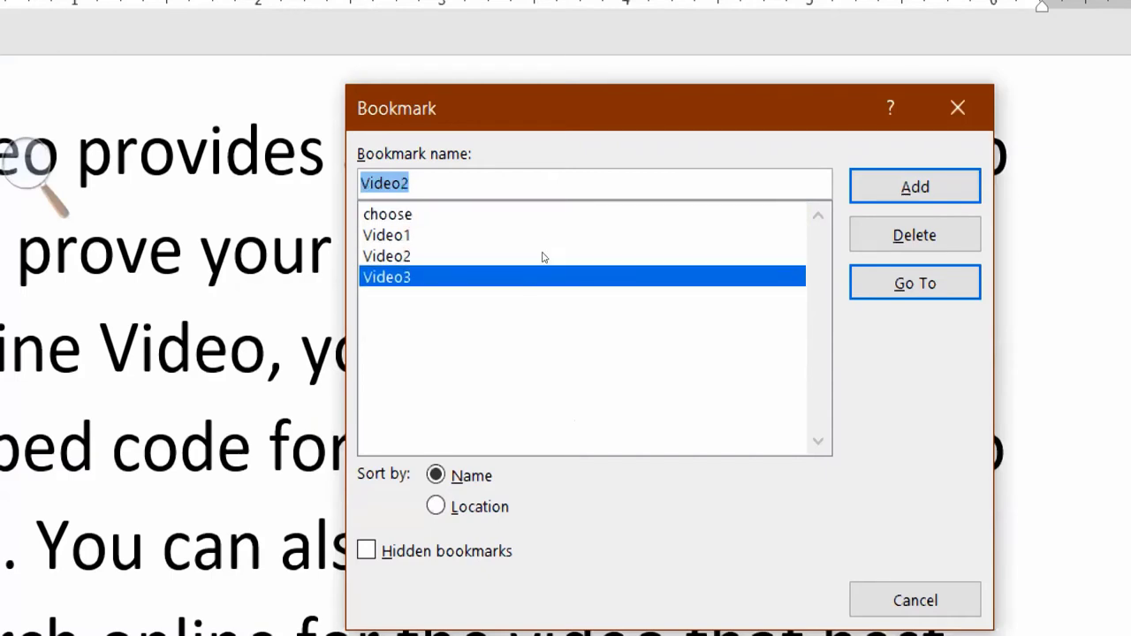
{"action": "key", "text": "Up"}
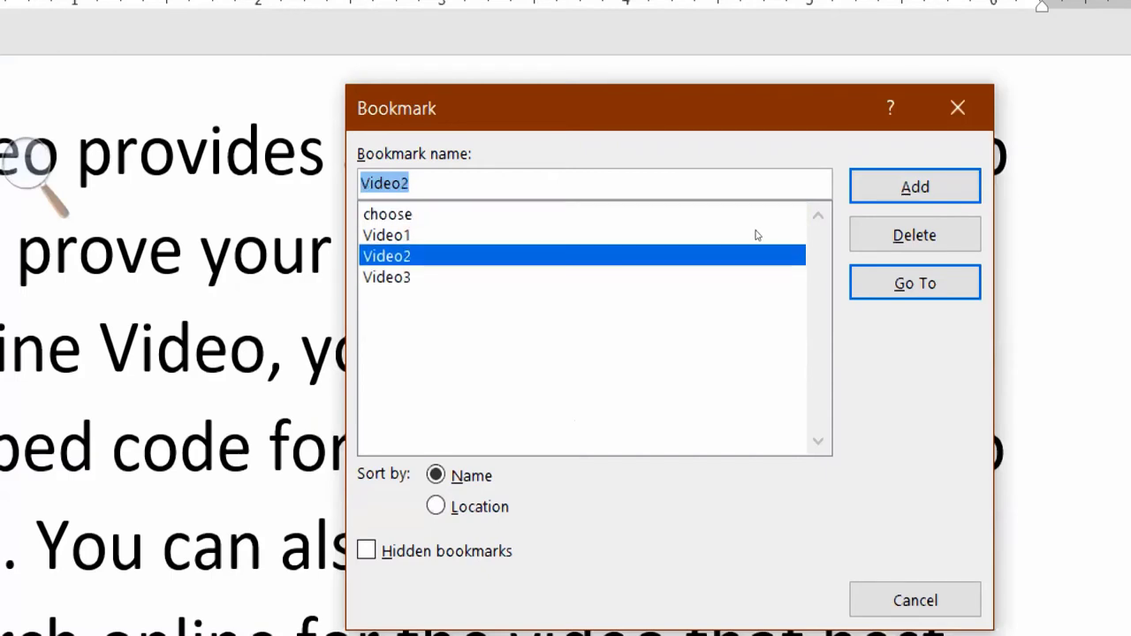
{"action": "left_click", "coordinate": [915, 282]}
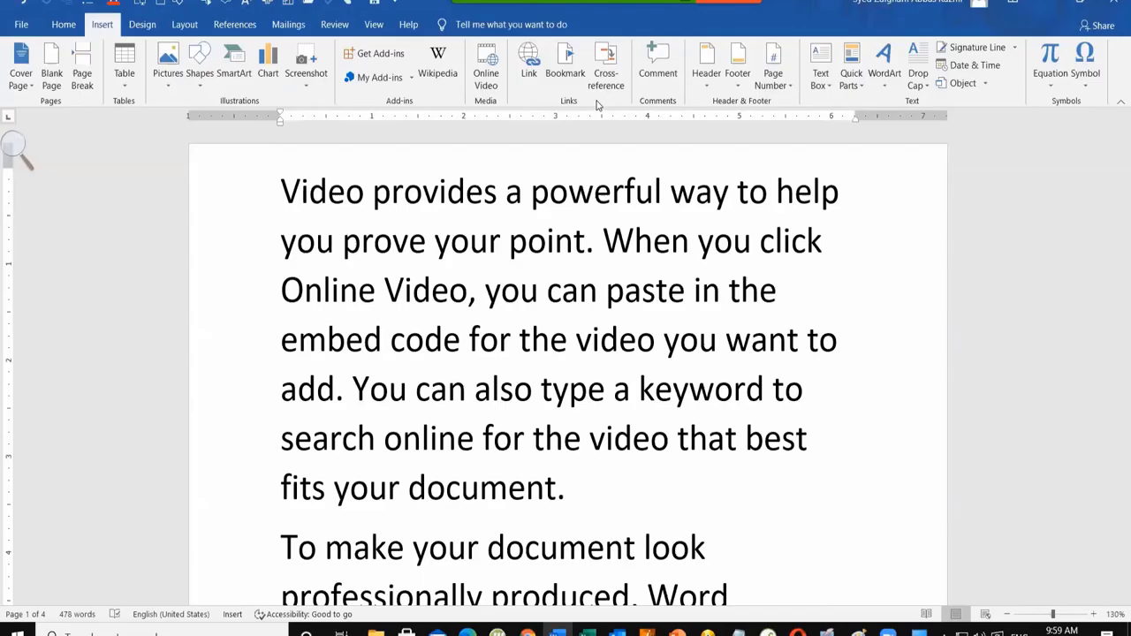
Step: Delete the document's entire content and generate new sample paragraphs with =rand()
{"action": "key", "text": "ctrl+a"}
{"action": "key", "text": "Delete"}
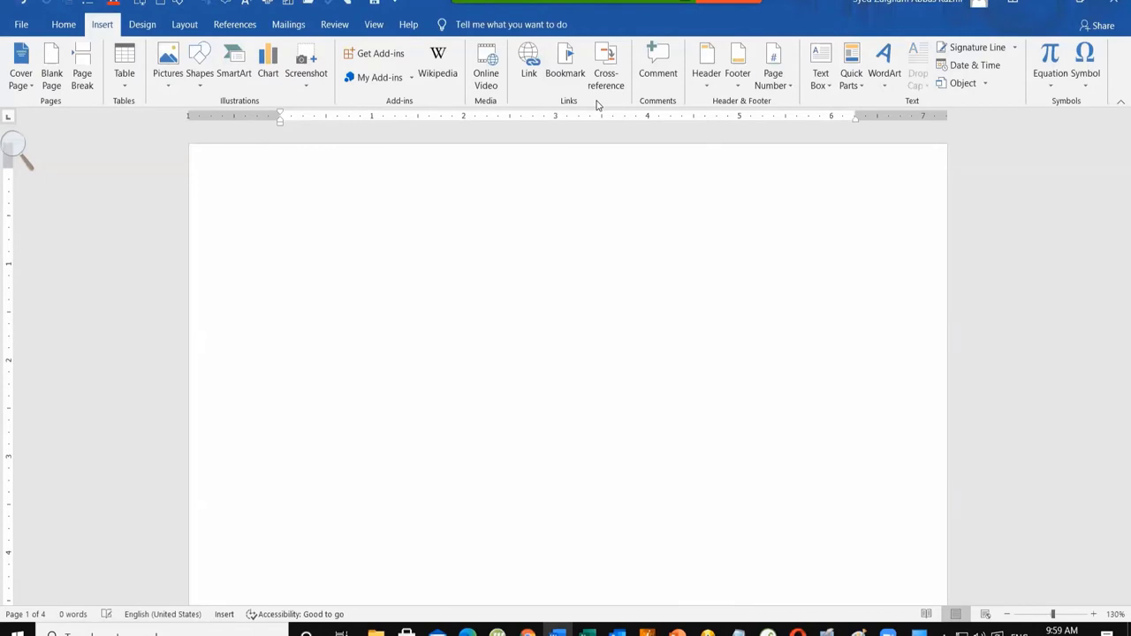
{"action": "type", "text": "[["}
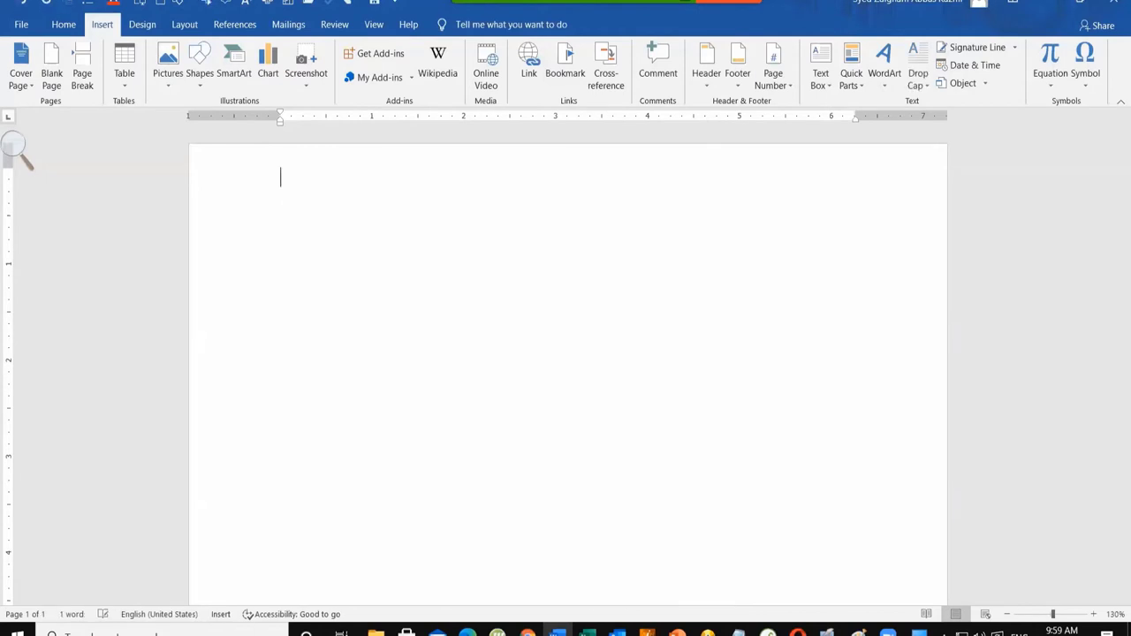
{"action": "key", "text": "BackSpace"}
{"action": "key", "text": "BackSpace"}
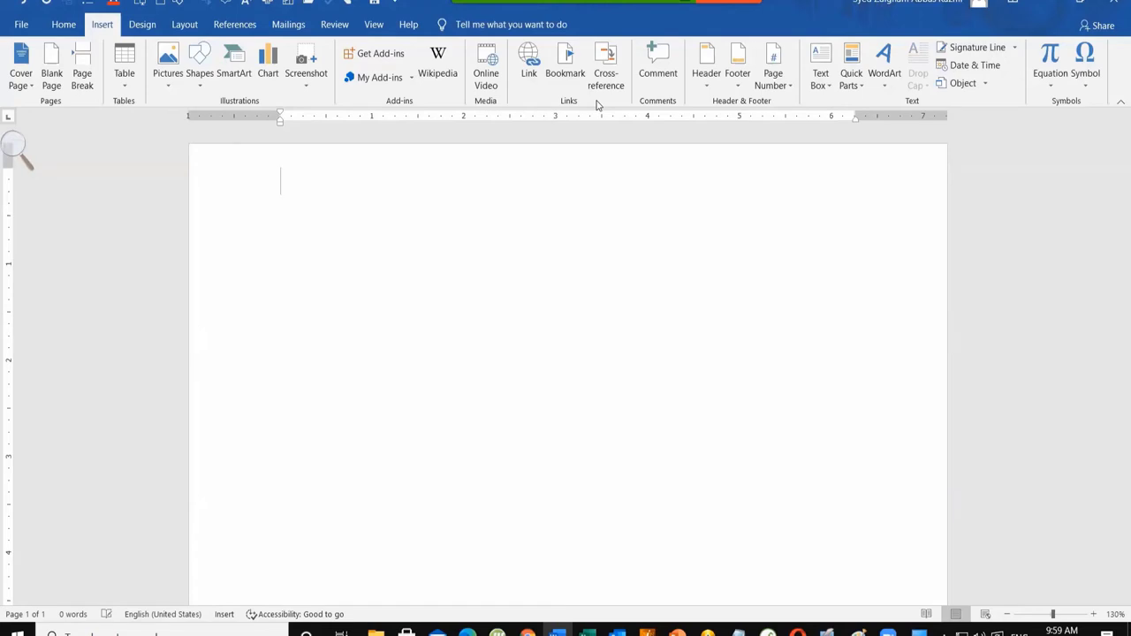
{"action": "type", "text": "=rand("}
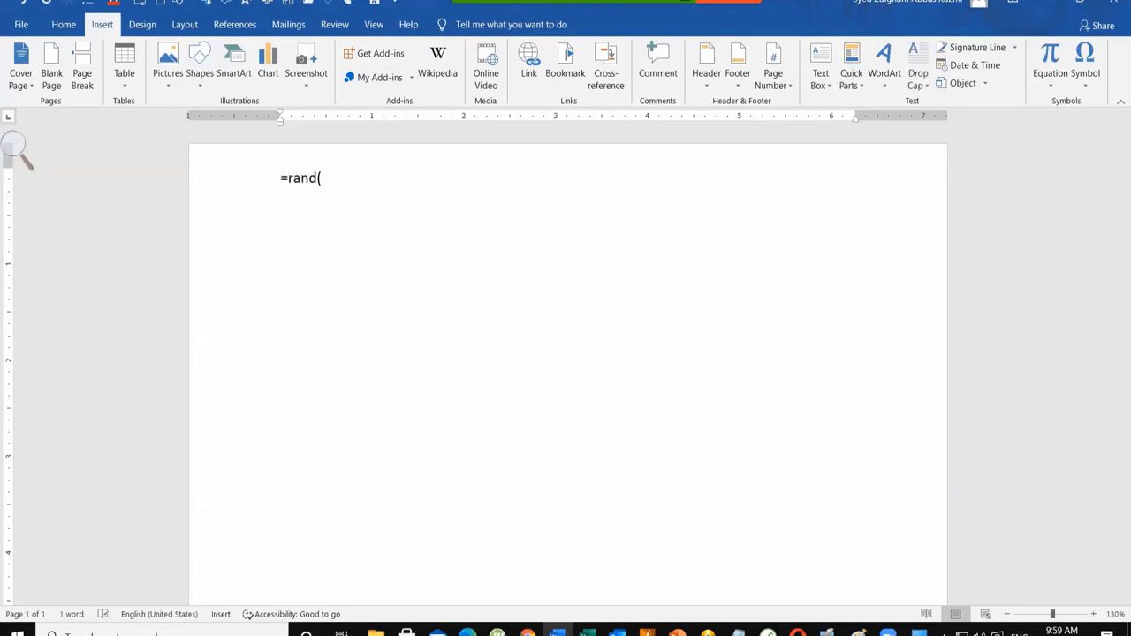
{"action": "type", "text": ")"}
{"action": "key", "text": "Return"}
Step: Split "Video" and "To make" off the first two paragraphs onto their own lines and apply Heading 1 to both
{"action": "left_click", "coordinate": [318, 179]}
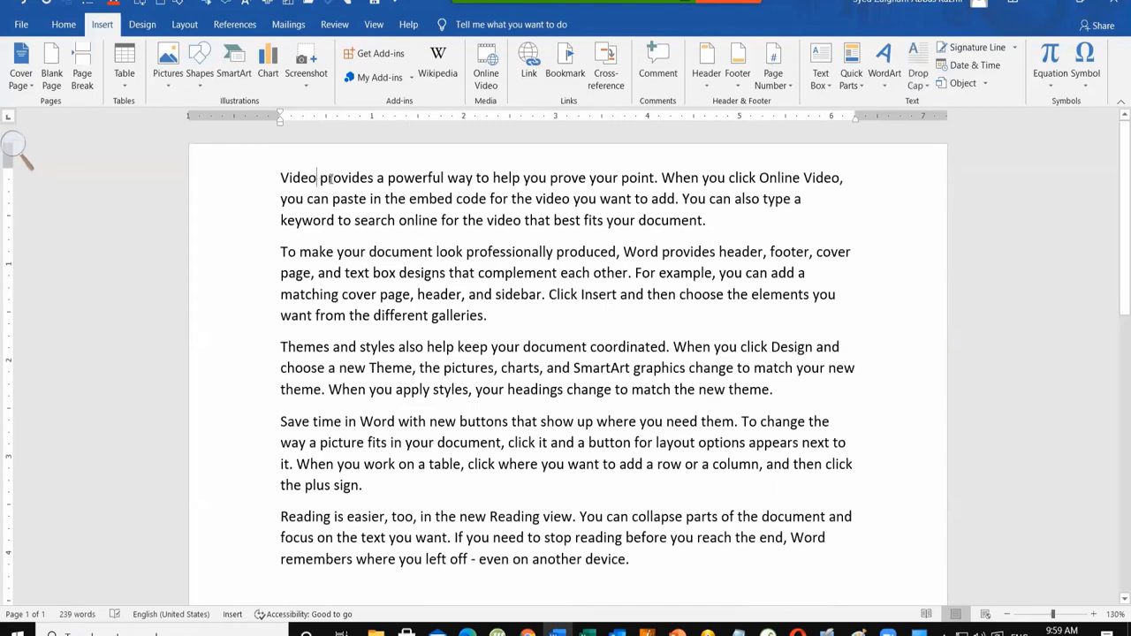
{"action": "key", "text": "Return"}
{"action": "left_click", "coordinate": [281, 180]}
{"action": "key", "text": "ctrl+alt+1"}
{"action": "left_click", "coordinate": [337, 297]}
{"action": "key", "text": "Return"}
{"action": "left_click_drag", "start_coordinate": [337, 297], "coordinate": [280, 297]}
{"action": "key", "text": "ctrl+alt+1"}
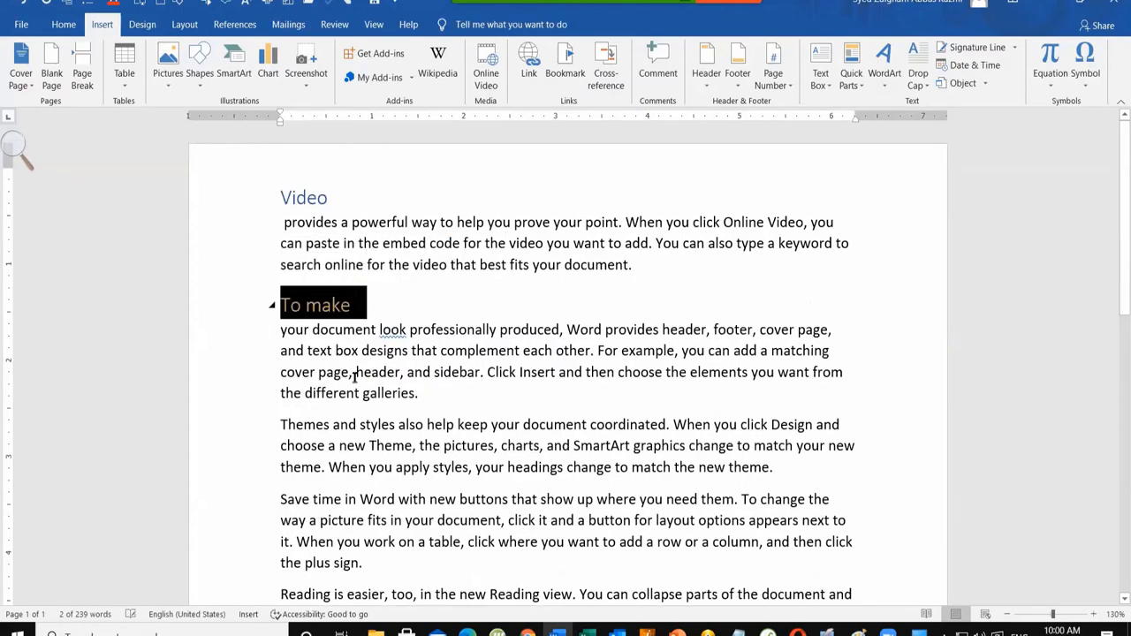
Step: Split "Themes and styles" and "Reading is easier" off their paragraphs onto their own lines and apply Heading 1 to both
{"action": "left_click", "coordinate": [395, 425]}
{"action": "key", "text": "Return"}
{"action": "left_click_drag", "start_coordinate": [408, 427], "coordinate": [281, 425]}
{"action": "key", "text": "ctrl+alt+1"}
{"action": "scroll", "coordinate": [318, 390], "scroll_direction": "down", "scroll_amount": 4}
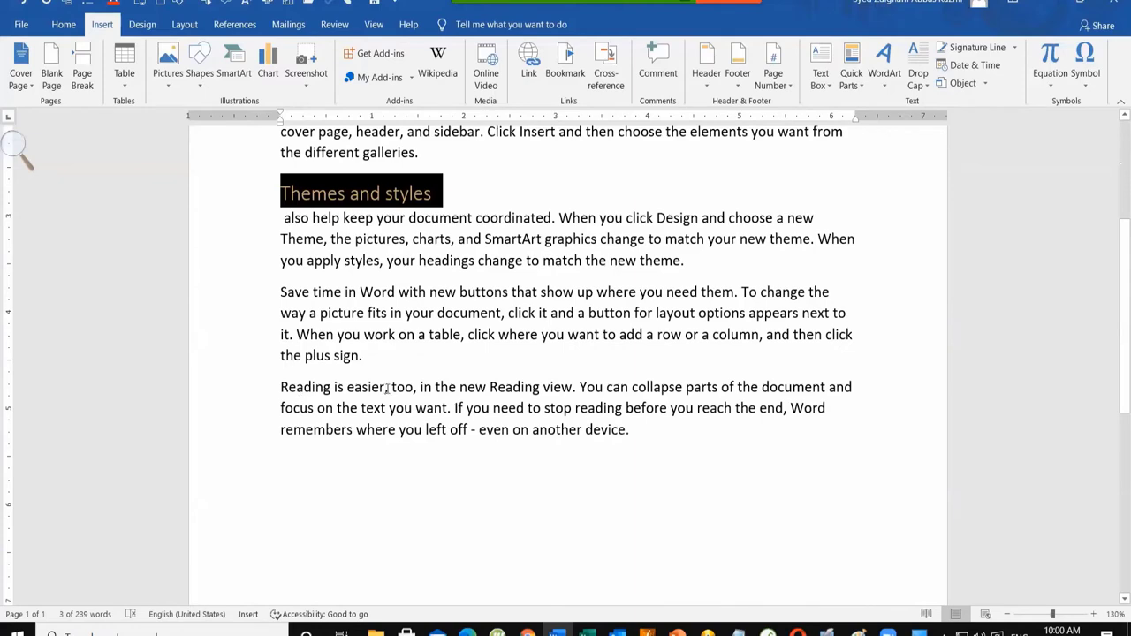
{"action": "left_click", "coordinate": [393, 387]}
{"action": "scroll", "coordinate": [525, 477], "scroll_direction": "up", "scroll_amount": 3}
{"action": "scroll", "coordinate": [482, 395], "scroll_direction": "down", "scroll_amount": 4, "text": "ctrl"}
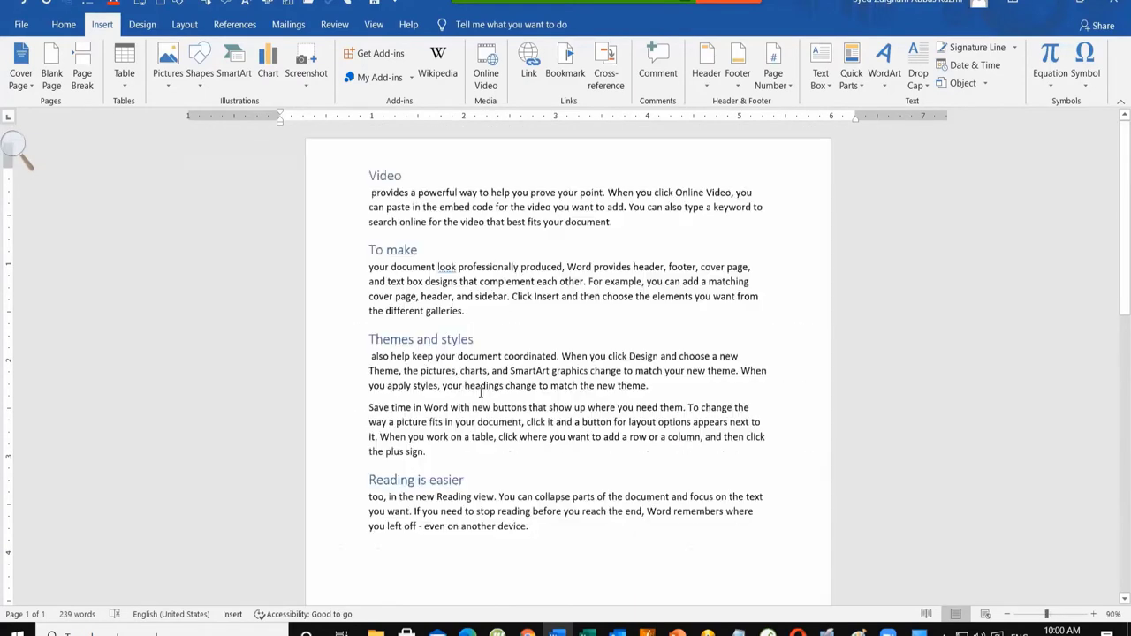
Step: Review the four headings Video, To make, Themes and styles, and Reading is easier throughout the document
{"action": "double_click", "coordinate": [373, 175]}
{"action": "double_click", "coordinate": [402, 249]}
{"action": "double_click", "coordinate": [439, 339]}
{"action": "left_click_drag", "start_coordinate": [477, 482], "coordinate": [368, 481]}
{"action": "left_click", "coordinate": [576, 450]}
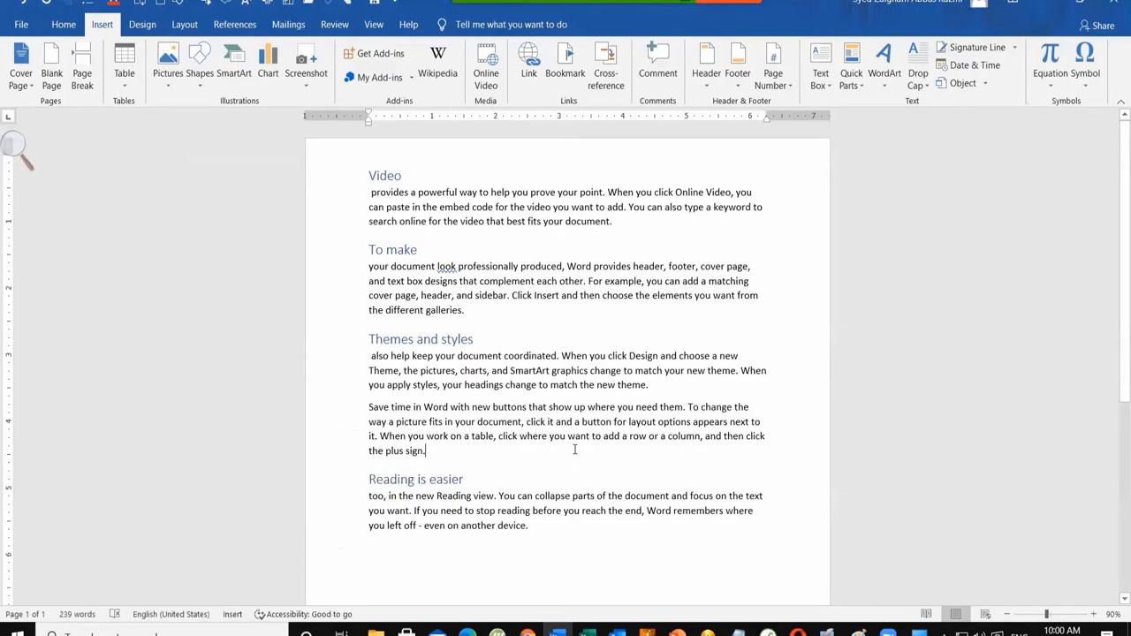
{"action": "scroll", "coordinate": [525, 339], "scroll_direction": "up", "scroll_amount": 2, "text": "ctrl"}
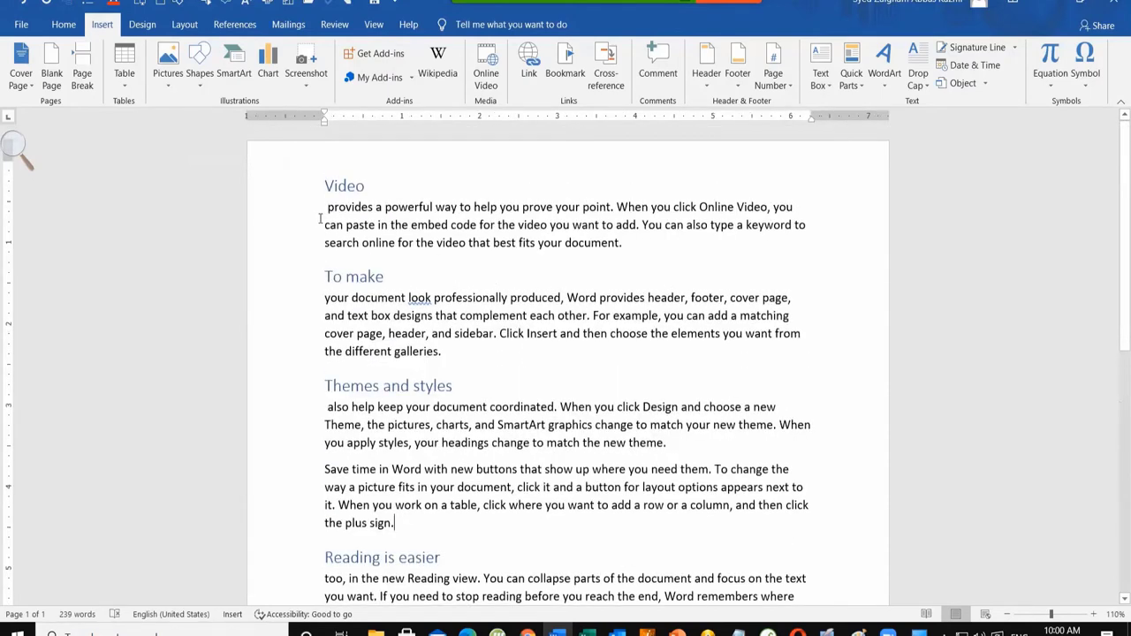
{"action": "scroll", "coordinate": [503, 504], "scroll_direction": "down", "scroll_amount": 1}
{"action": "scroll", "coordinate": [503, 504], "scroll_direction": "up", "scroll_amount": 1}
{"action": "scroll", "coordinate": [718, 415], "scroll_direction": "up", "scroll_amount": 4}
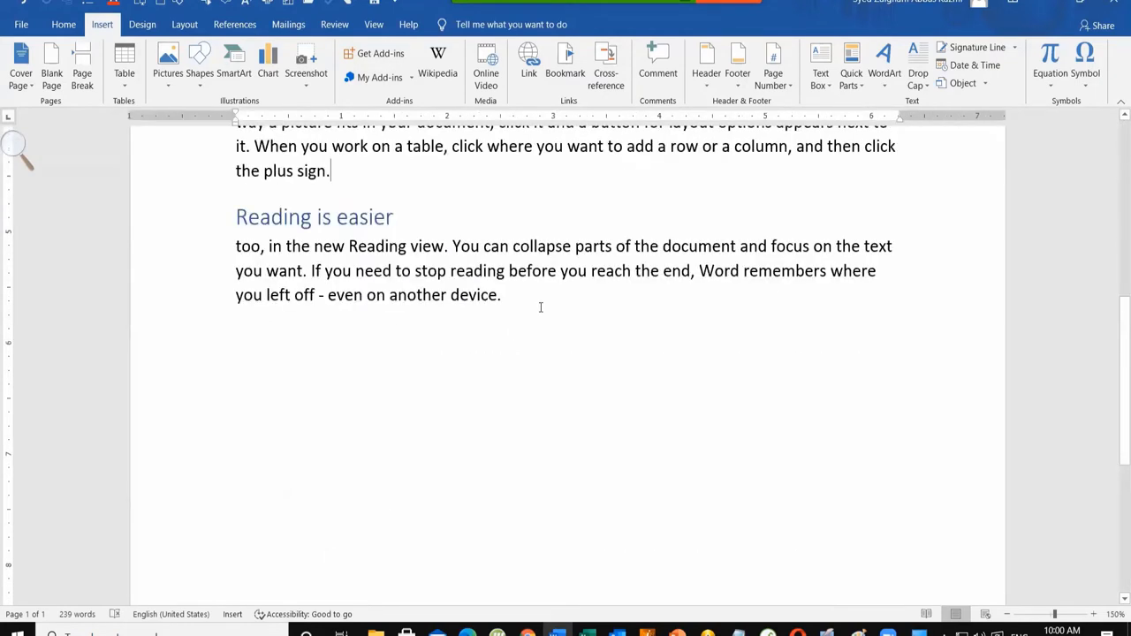
Step: Start a new line after the document's last paragraph containing the word "Video"
{"action": "key", "text": "Return"}
{"action": "type", "text": "Video"}
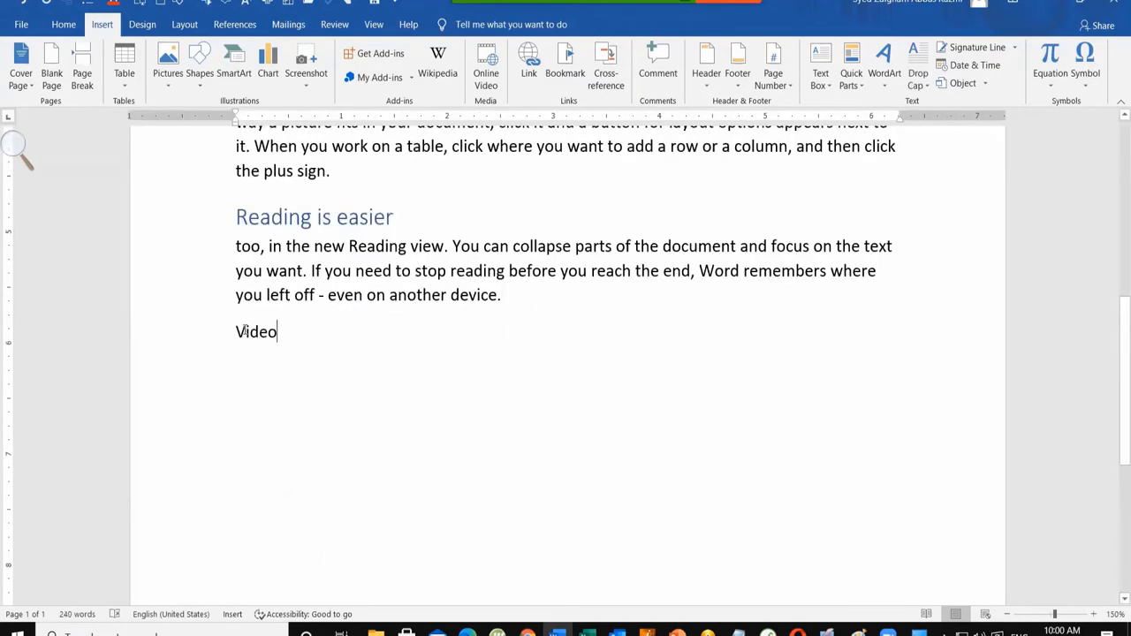
{"action": "scroll", "coordinate": [244, 329], "scroll_direction": "up", "scroll_amount": 6}
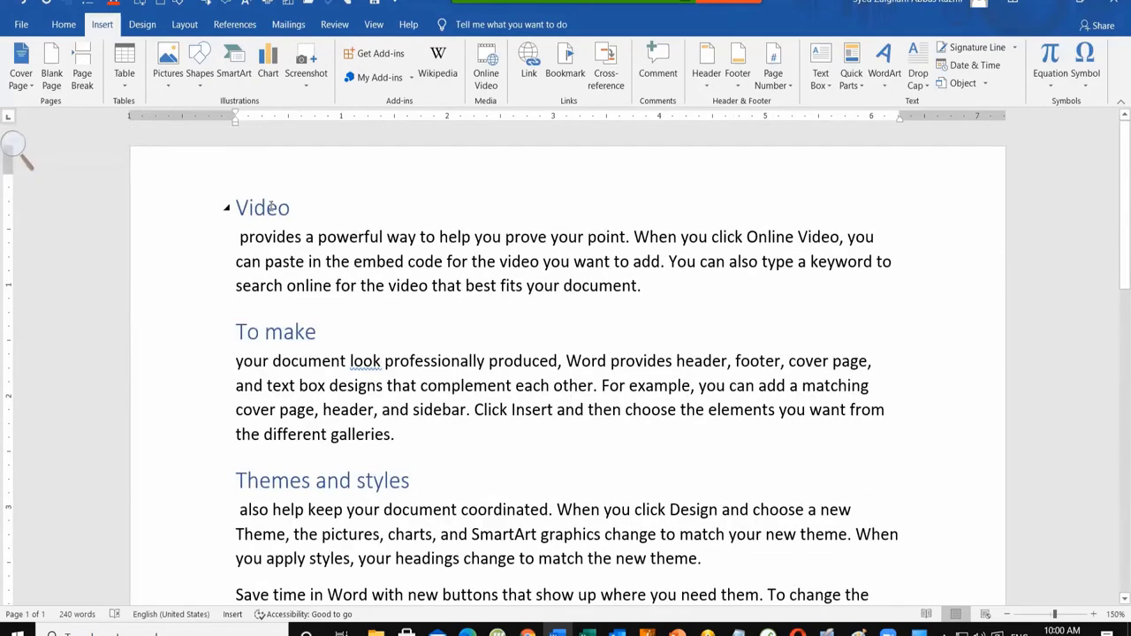
{"action": "scroll", "coordinate": [256, 336], "scroll_direction": "down", "scroll_amount": 5}
Step: Replace the word "Video" on the last line with "To make" and compare it with the matching heading
{"action": "double_click", "coordinate": [235, 442]}
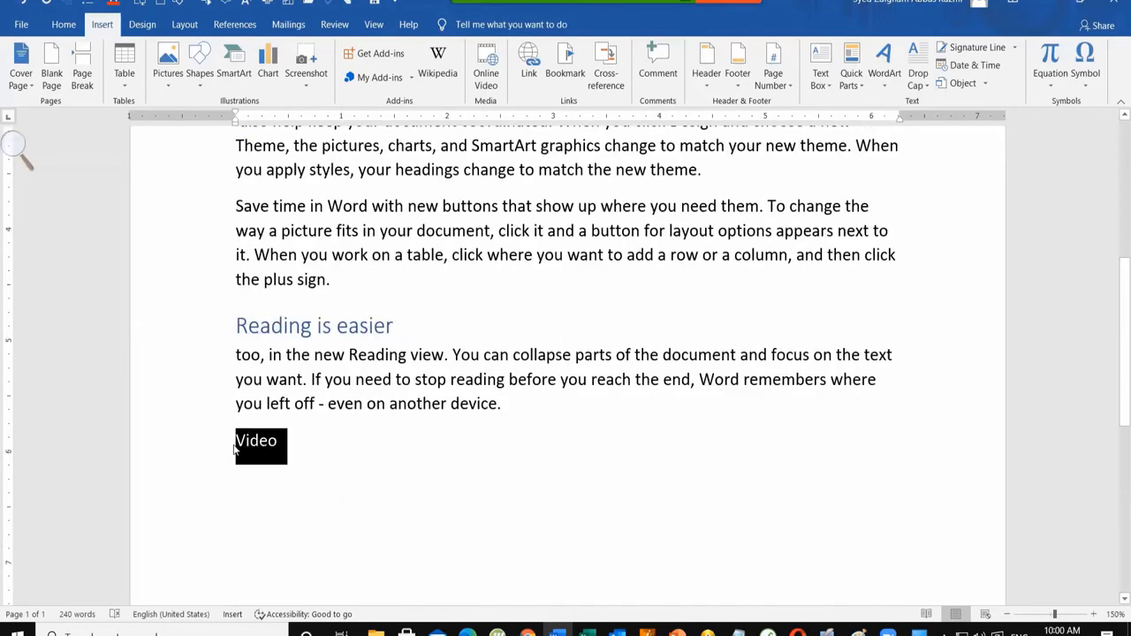
{"action": "type", "text": "To make"}
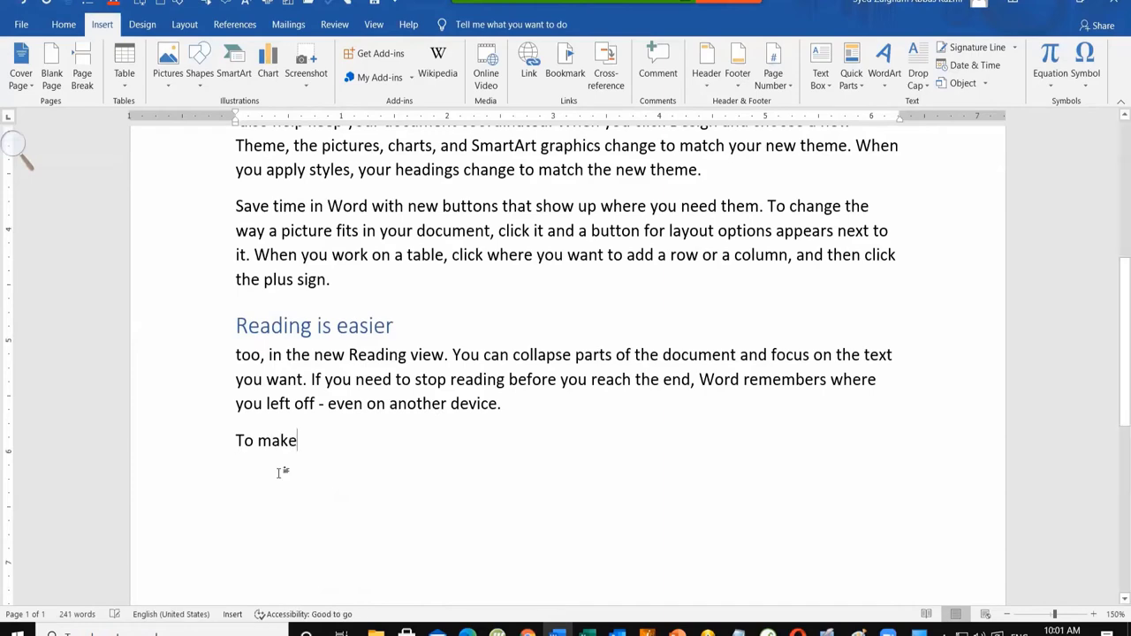
{"action": "scroll", "coordinate": [283, 451], "scroll_direction": "up", "scroll_amount": 3}
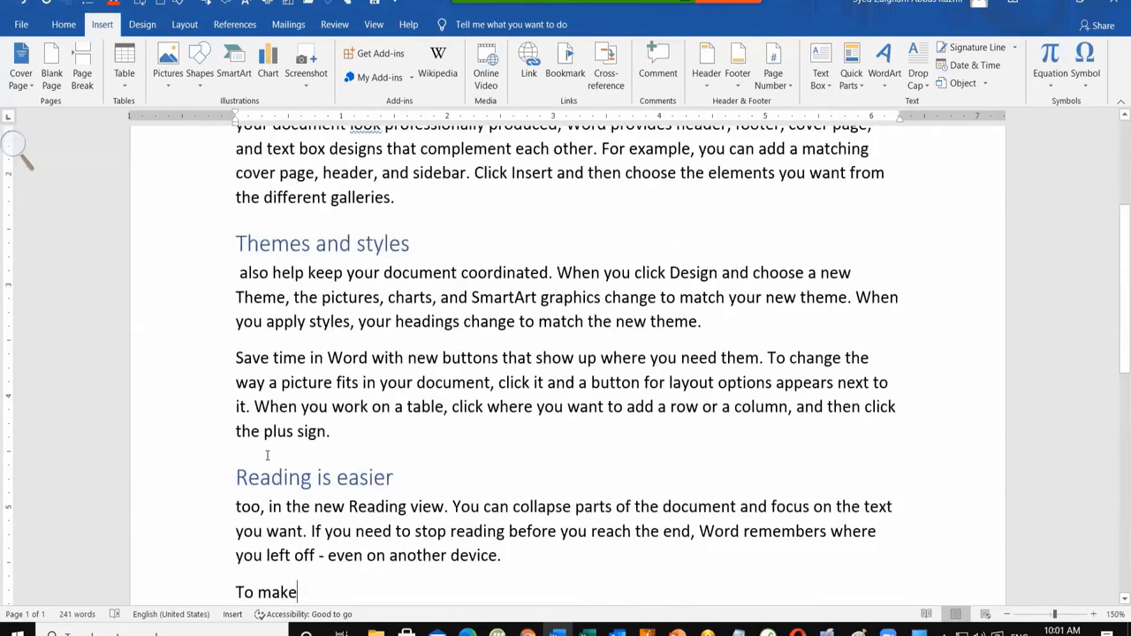
{"action": "scroll", "coordinate": [269, 457], "scroll_direction": "up", "scroll_amount": 3}
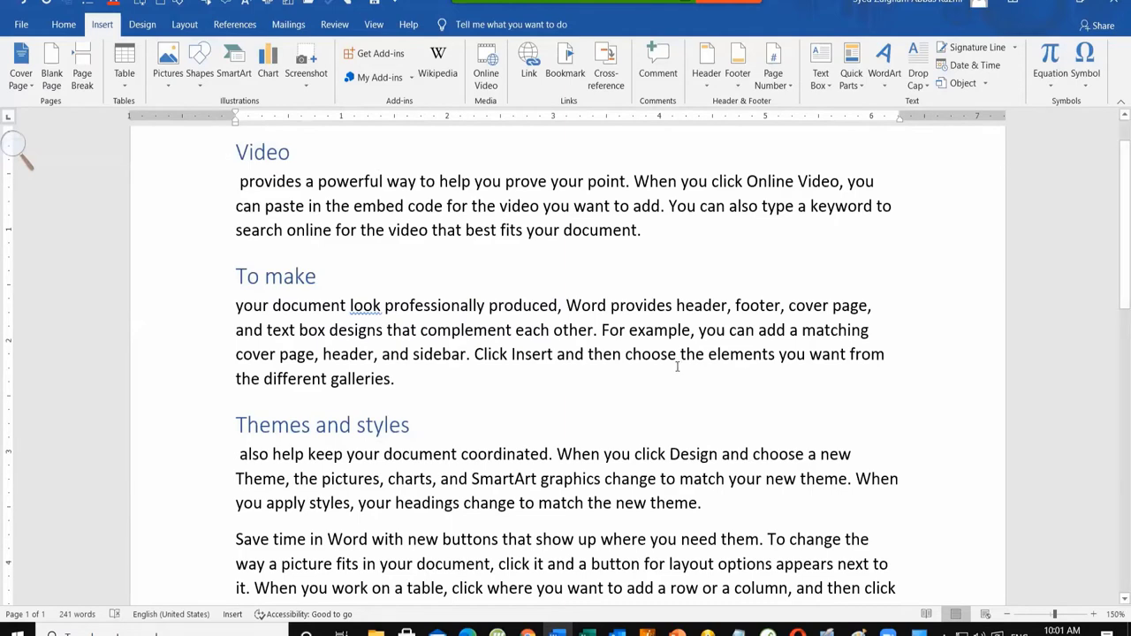
{"action": "scroll", "coordinate": [678, 367], "scroll_direction": "down", "scroll_amount": 4}
{"action": "scroll", "coordinate": [291, 468], "scroll_direction": "down", "scroll_amount": 2}
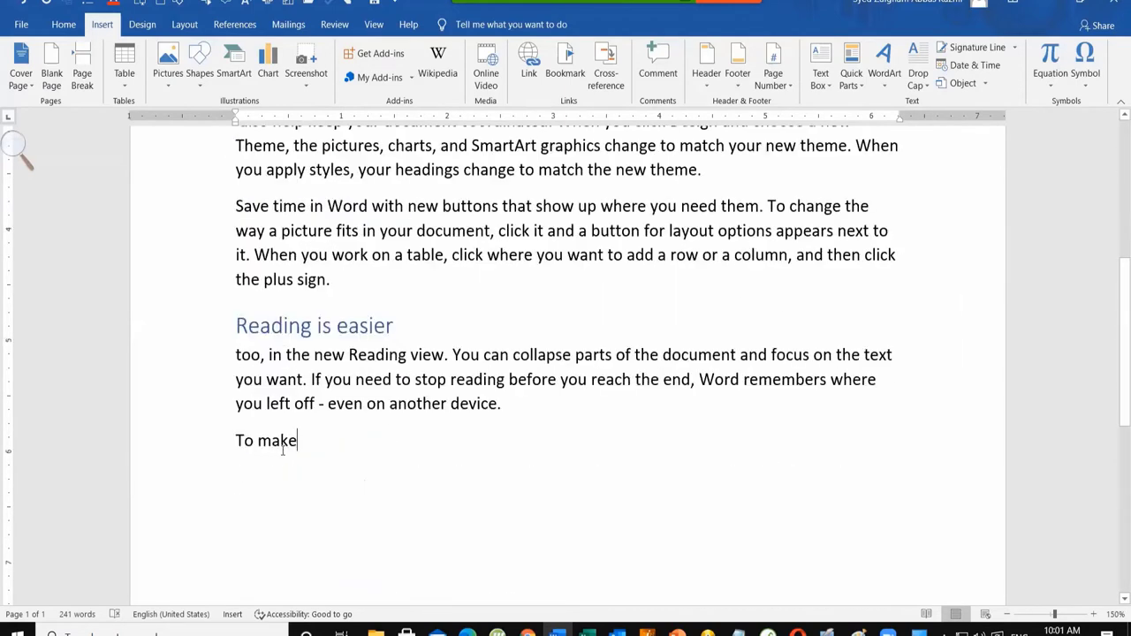
{"action": "scroll", "coordinate": [283, 451], "scroll_direction": "up", "scroll_amount": 5}
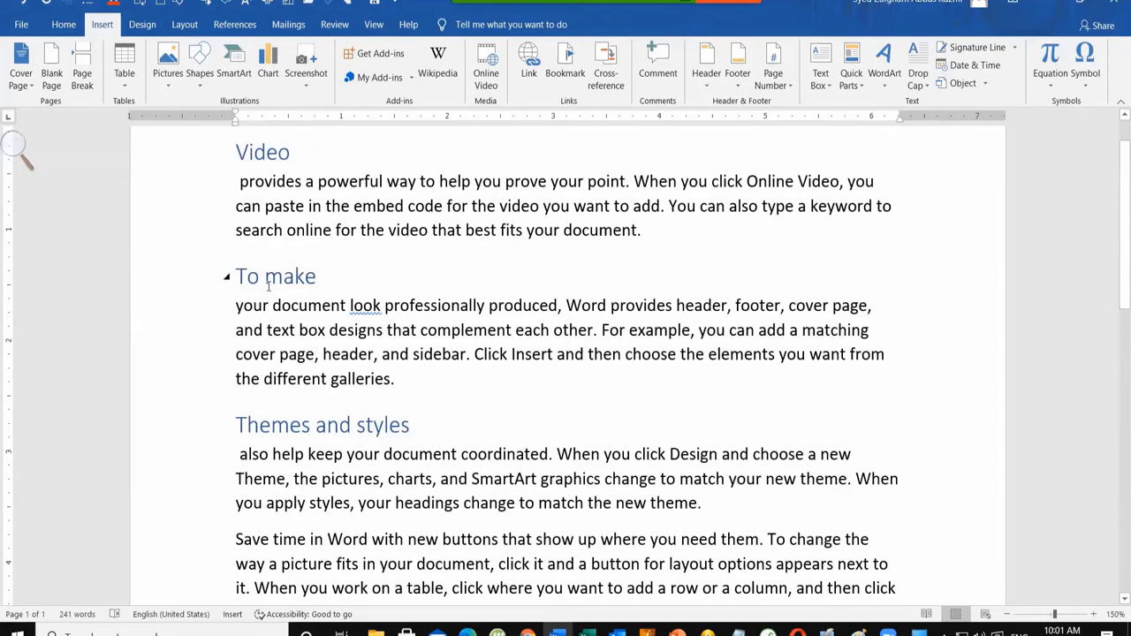
{"action": "scroll", "coordinate": [268, 285], "scroll_direction": "down", "scroll_amount": 3}
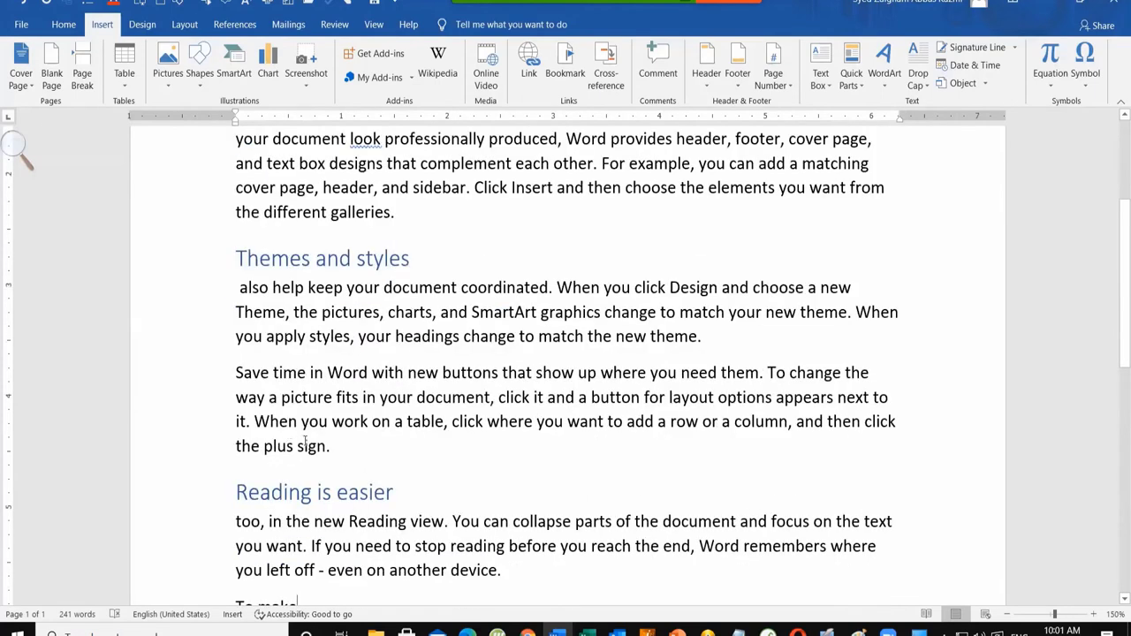
{"action": "scroll", "coordinate": [305, 439], "scroll_direction": "down", "scroll_amount": 3}
Step: Delete the "To make" text from the last line of the document
{"action": "key", "text": "BackSpace"}
{"action": "key", "text": "BackSpace"}
{"action": "key", "text": "BackSpace"}
{"action": "key", "text": "BackSpace"}
{"action": "key", "text": "BackSpace"}
{"action": "key", "text": "BackSpace"}
{"action": "key", "text": "BackSpace"}
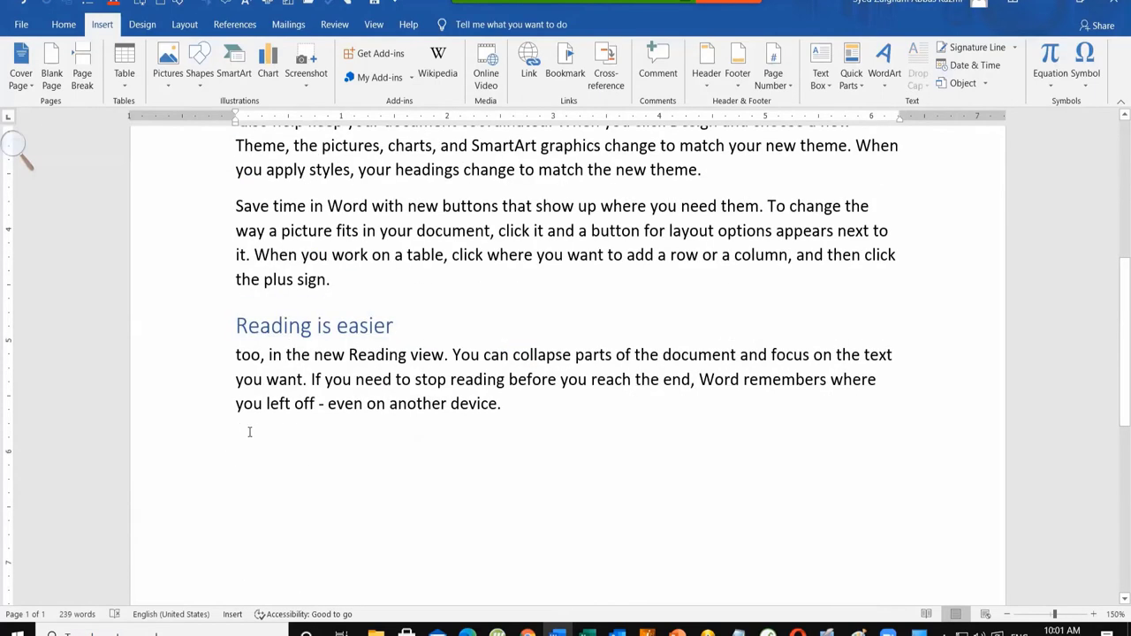
Step: Start a cross-reference on the blank last line with Heading as the reference type
{"action": "scroll", "coordinate": [249, 431], "scroll_direction": "up", "scroll_amount": 3, "text": "ctrl"}
{"action": "scroll", "coordinate": [251, 431], "scroll_direction": "down", "scroll_amount": 2}
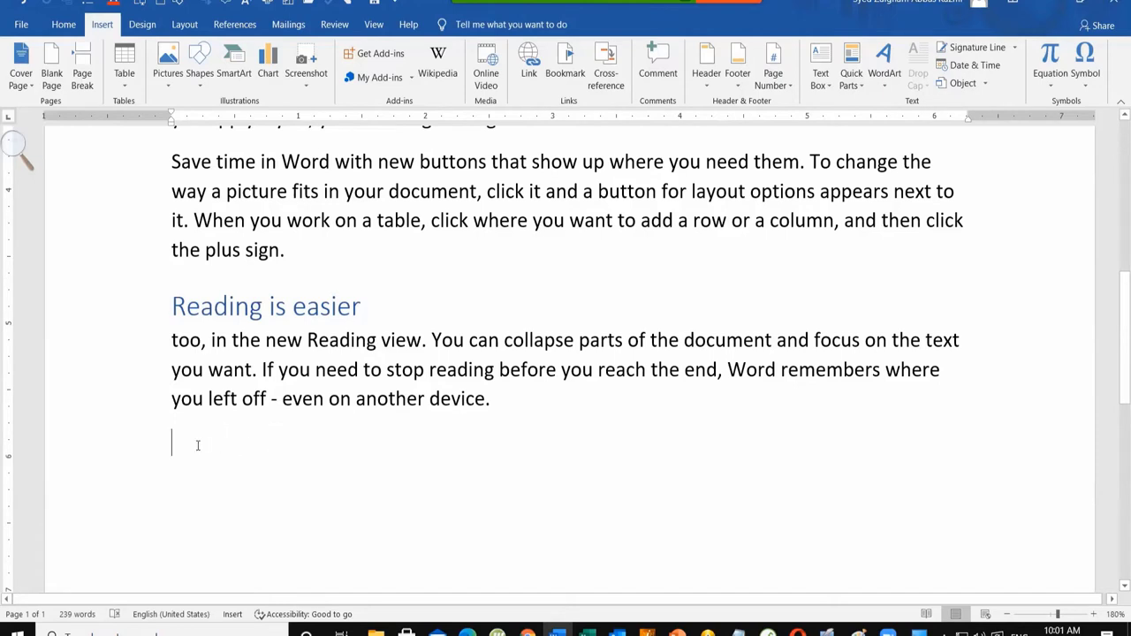
{"action": "left_click", "coordinate": [610, 85]}
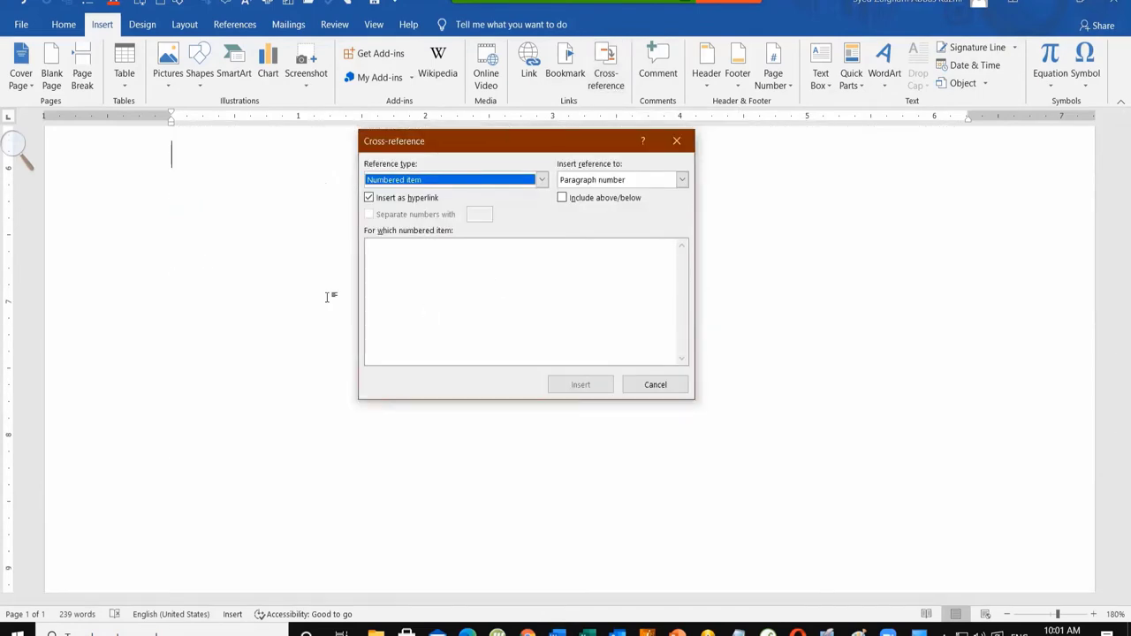
{"action": "left_click_drag", "start_coordinate": [411, 151], "coordinate": [542, 117]}
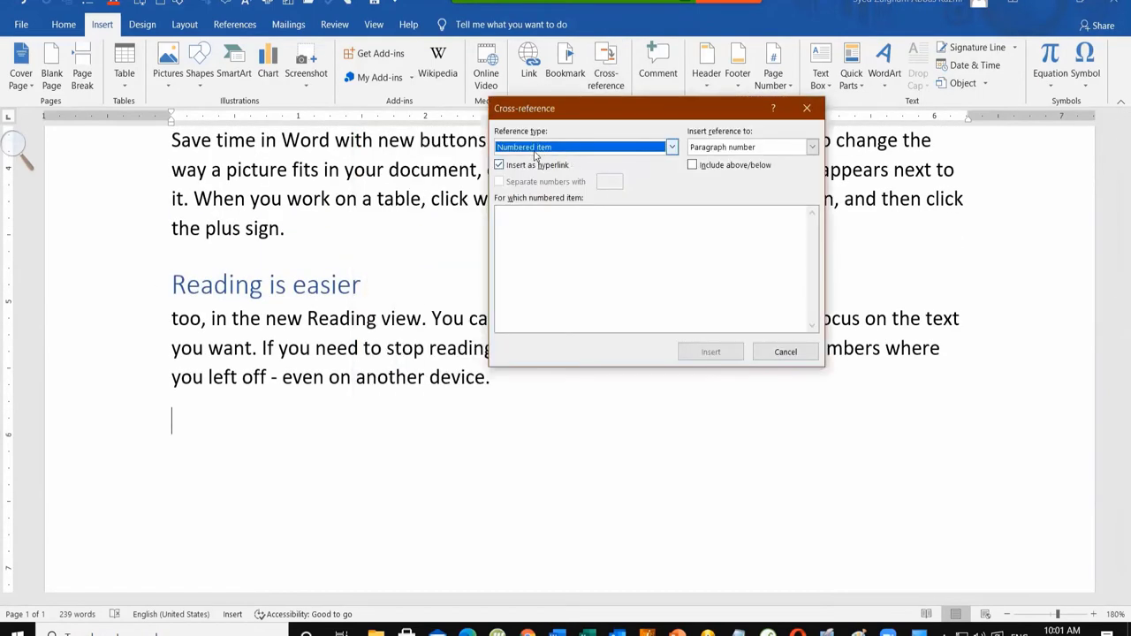
{"action": "left_click", "coordinate": [533, 154]}
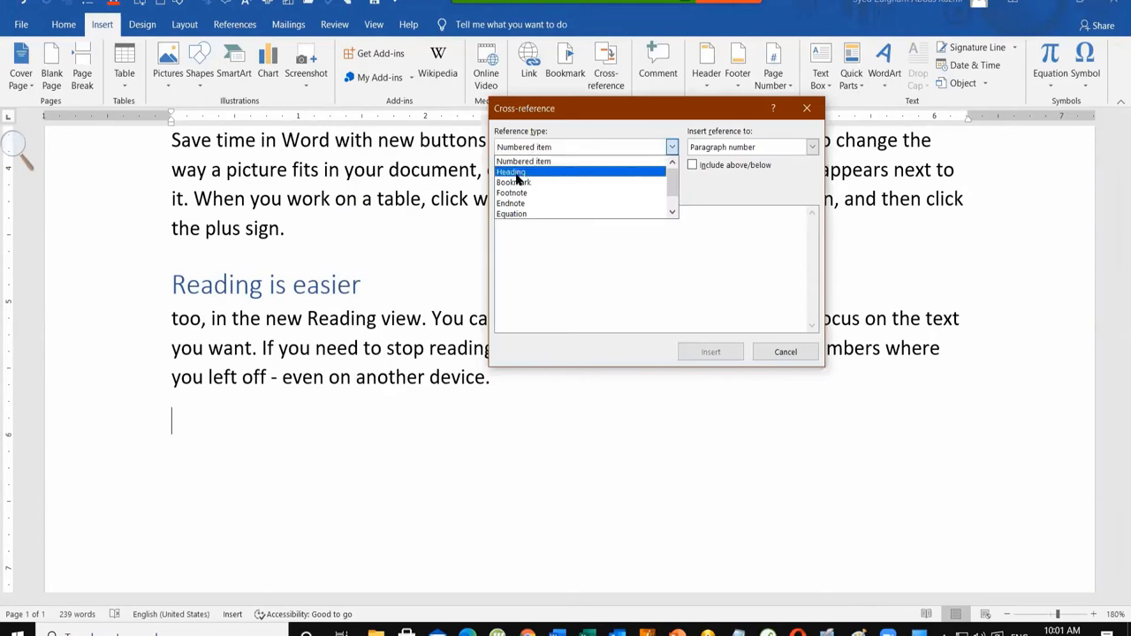
{"action": "left_click", "coordinate": [518, 172]}
{"action": "key", "text": "super"}
{"action": "key", "text": "super"}
{"action": "left_click_drag", "start_coordinate": [608, 111], "coordinate": [607, 104]}
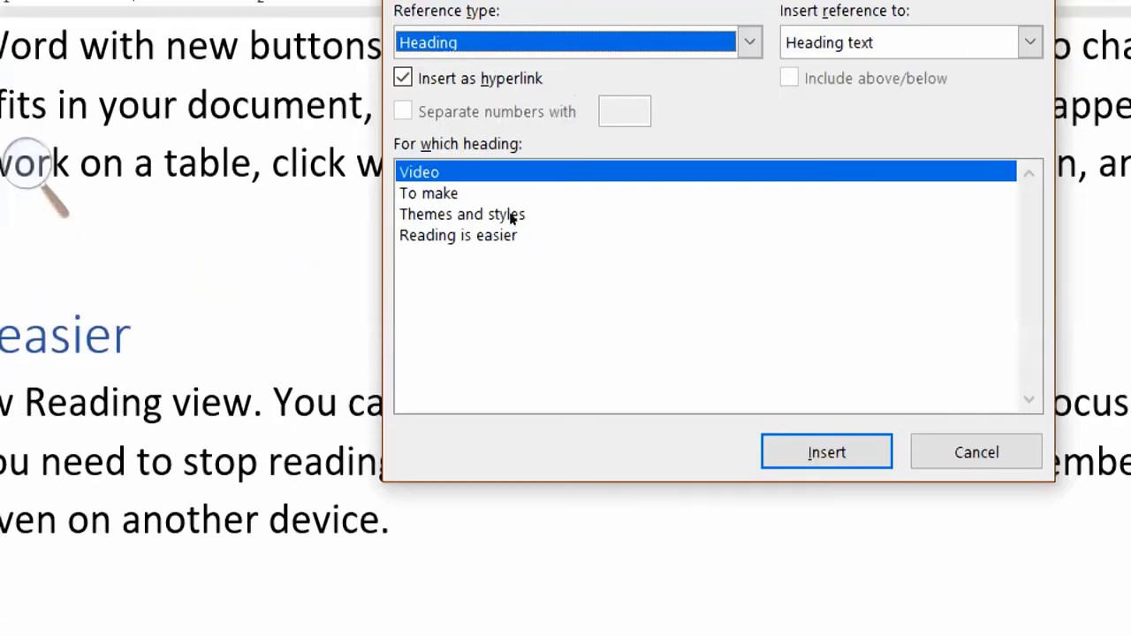
Step: Insert the "Video" heading text as a hyperlinked cross-reference on the last line and close the Cross-reference dialog
{"action": "left_click", "coordinate": [693, 177]}
{"action": "key", "text": "Up"}
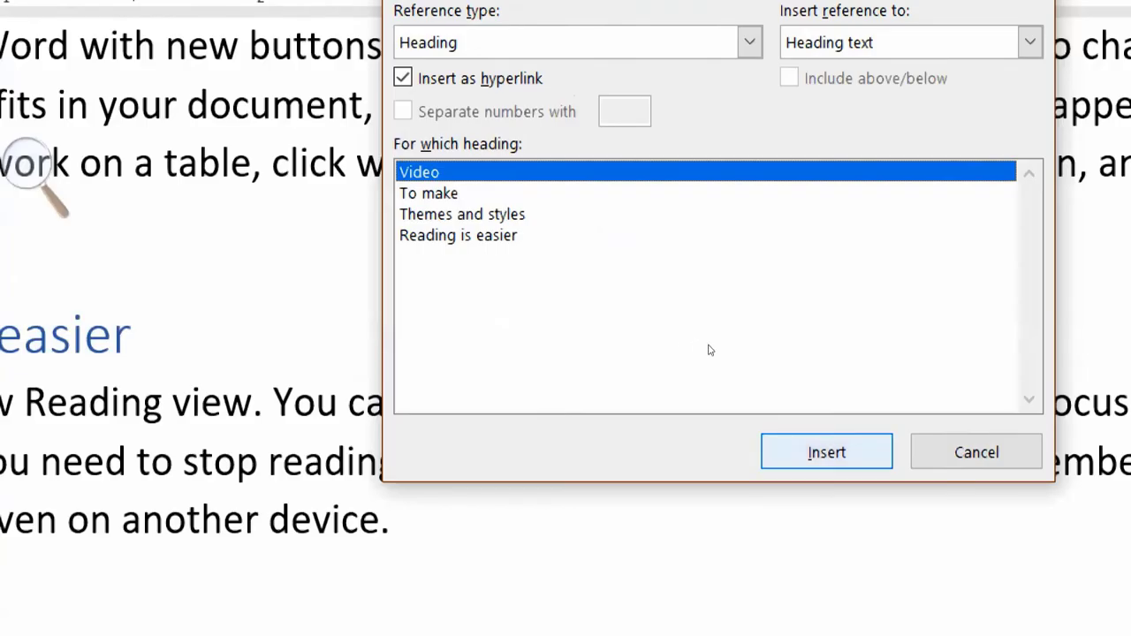
{"action": "left_click", "coordinate": [827, 452]}
{"action": "scroll", "coordinate": [176, 234], "scroll_direction": "up", "scroll_amount": 1}
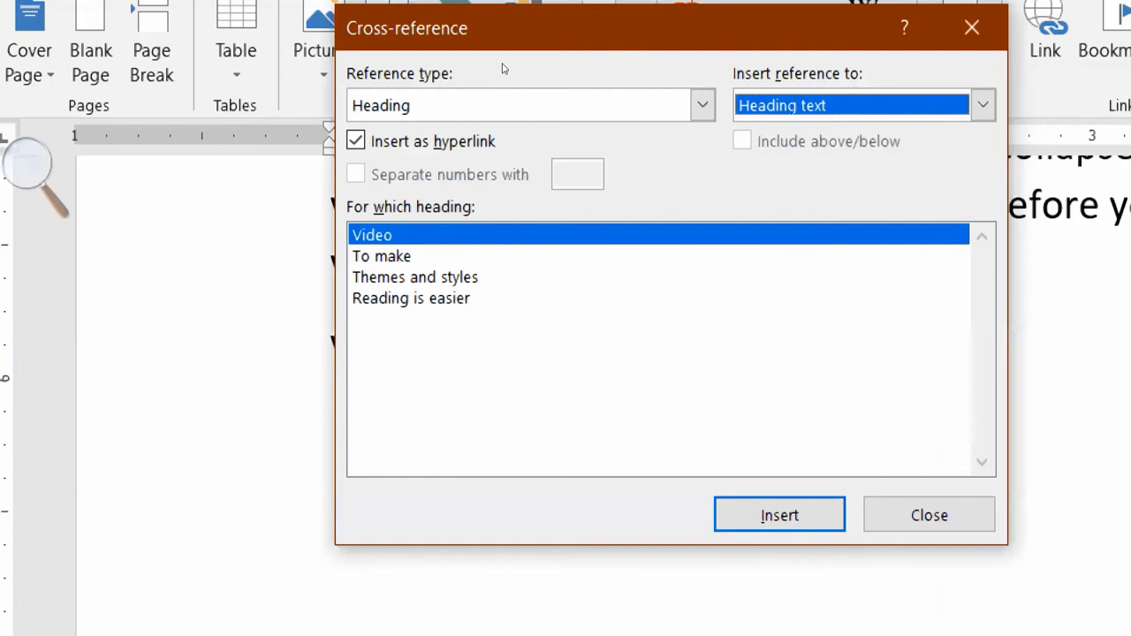
{"action": "key", "text": "Escape"}
{"action": "scroll", "coordinate": [200, 288], "scroll_direction": "up", "scroll_amount": 2}
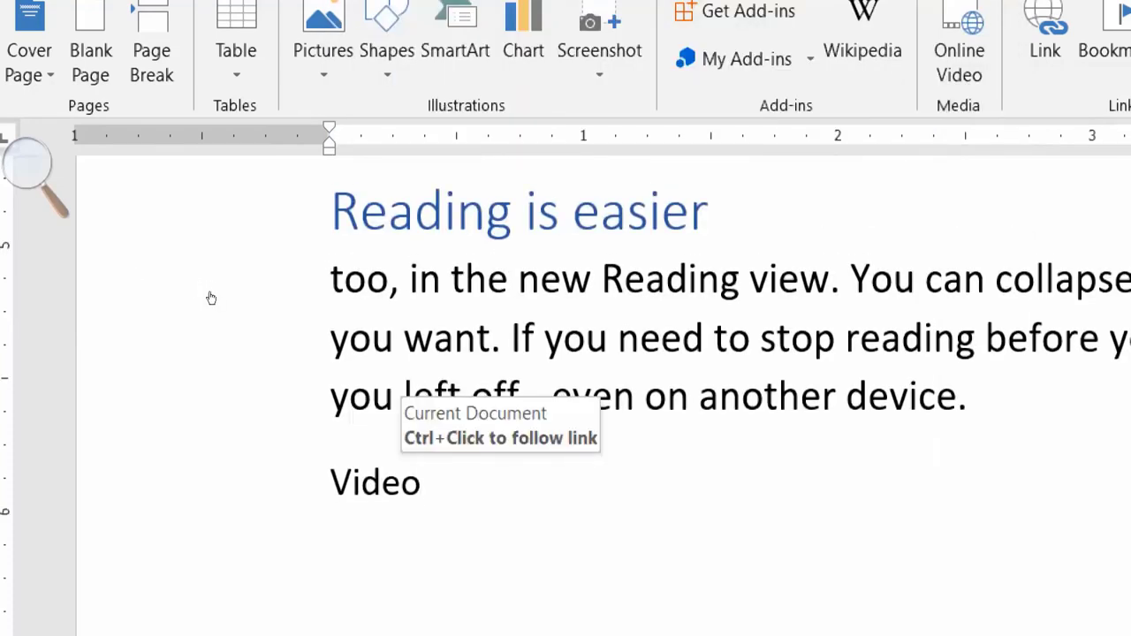
Step: Follow the "Video" cross-reference on the last line to its heading twice, and go back to the link
{"action": "left_click", "coordinate": [211, 298], "text": "ctrl"}
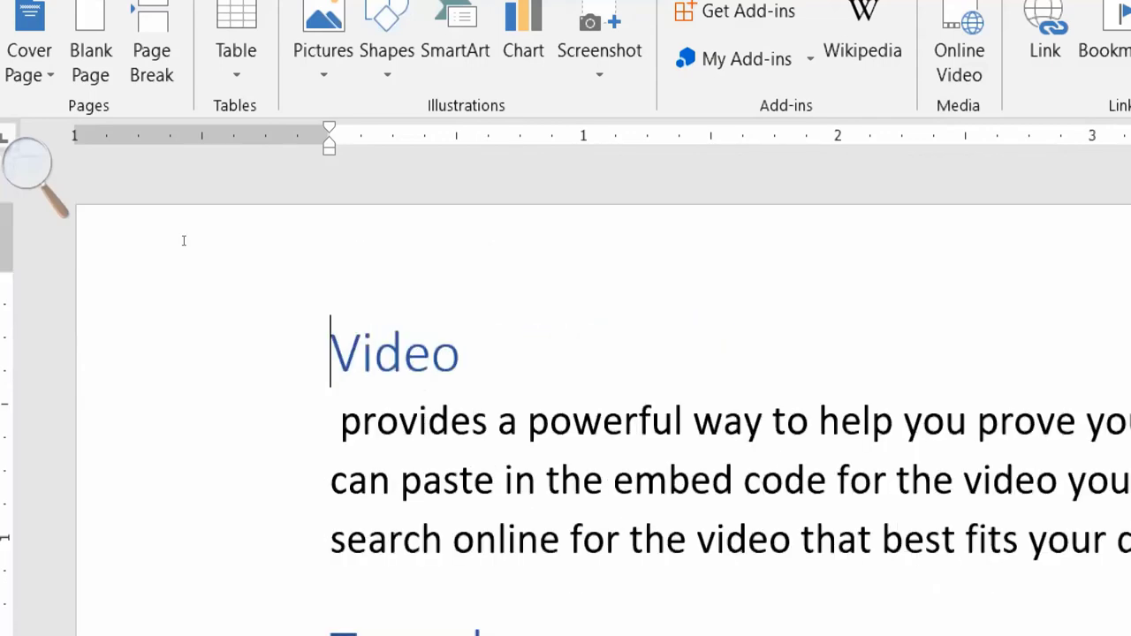
{"action": "scroll", "coordinate": [175, 235], "scroll_direction": "down", "scroll_amount": 8}
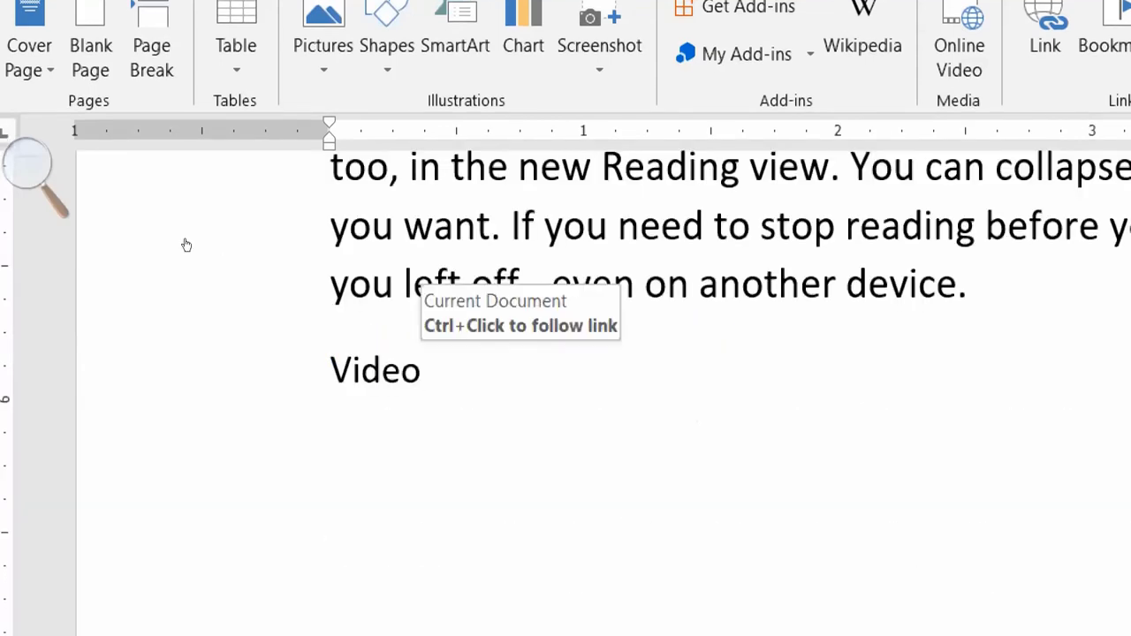
{"action": "left_click", "coordinate": [187, 245], "text": "ctrl"}
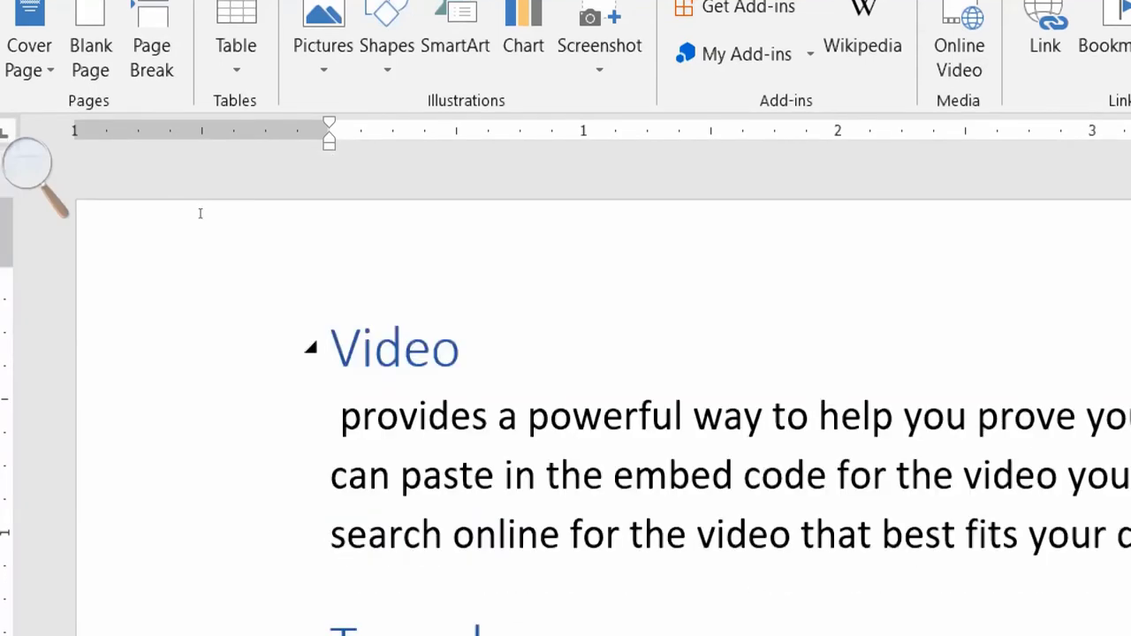
{"action": "key", "text": "alt+Left"}
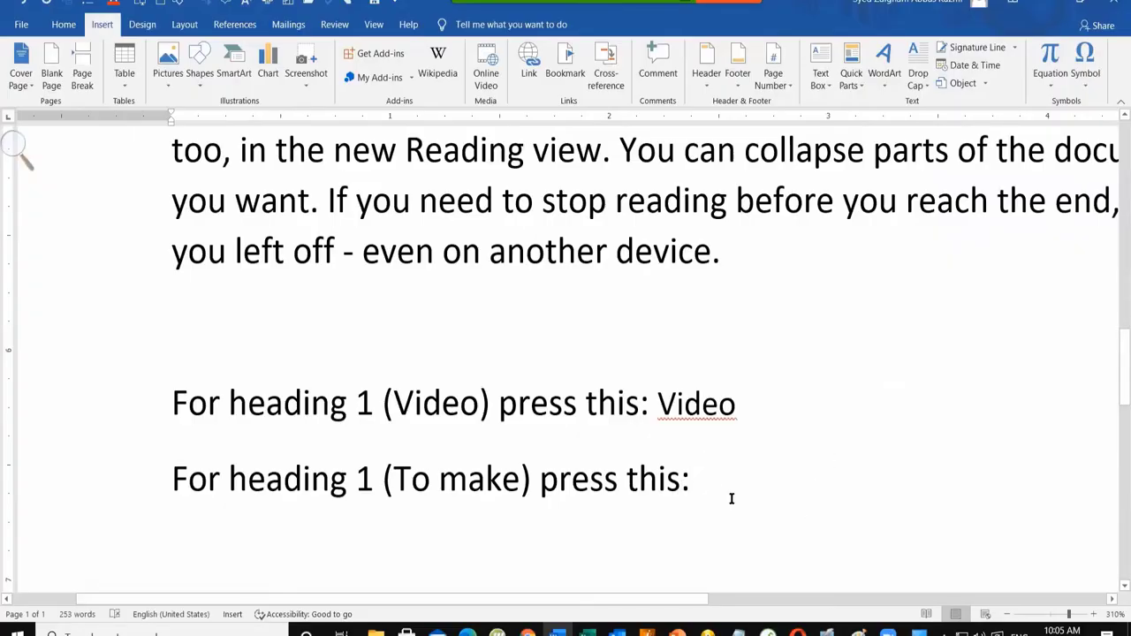
Step: Insert a hyperlinked cross-reference to the "To make" heading text after "For heading 1 (To make) press this:"
{"action": "left_click_drag", "start_coordinate": [393, 488], "coordinate": [521, 488]}
{"action": "left_click", "coordinate": [705, 482]}
{"action": "left_click", "coordinate": [607, 78]}
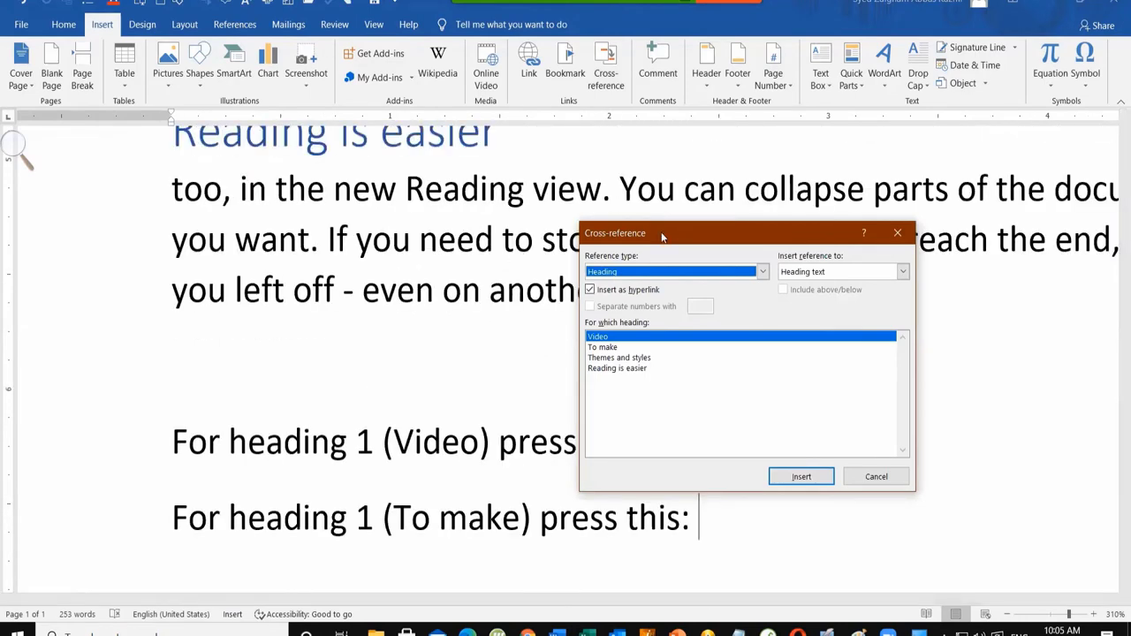
{"action": "left_click_drag", "start_coordinate": [662, 237], "coordinate": [821, 129]}
{"action": "left_click", "coordinate": [769, 240]}
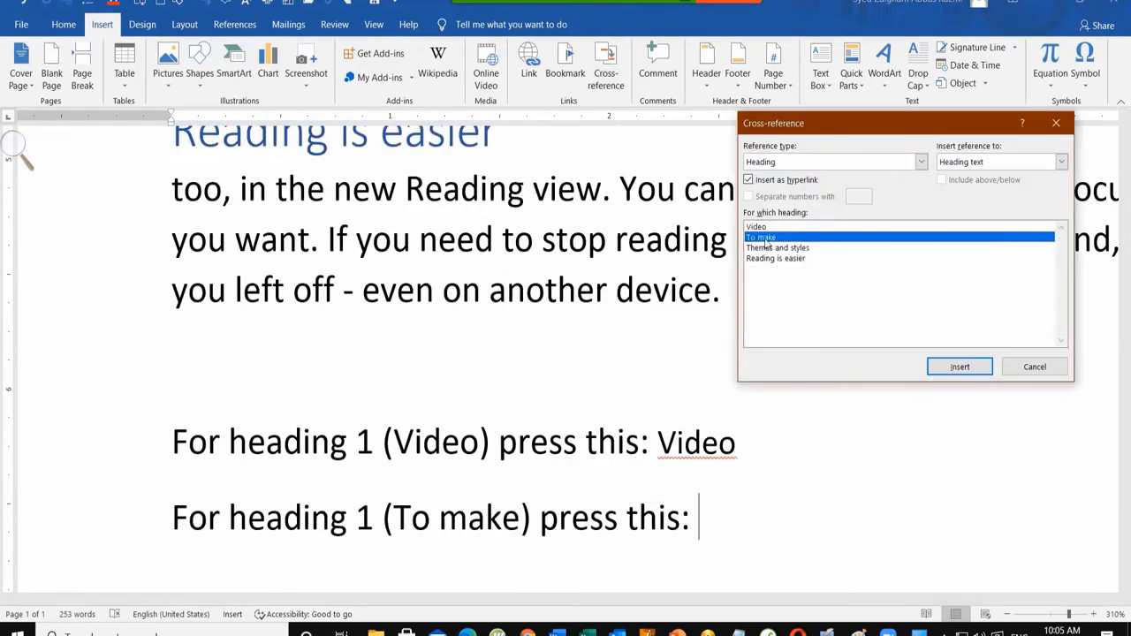
{"action": "left_click", "coordinate": [959, 367]}
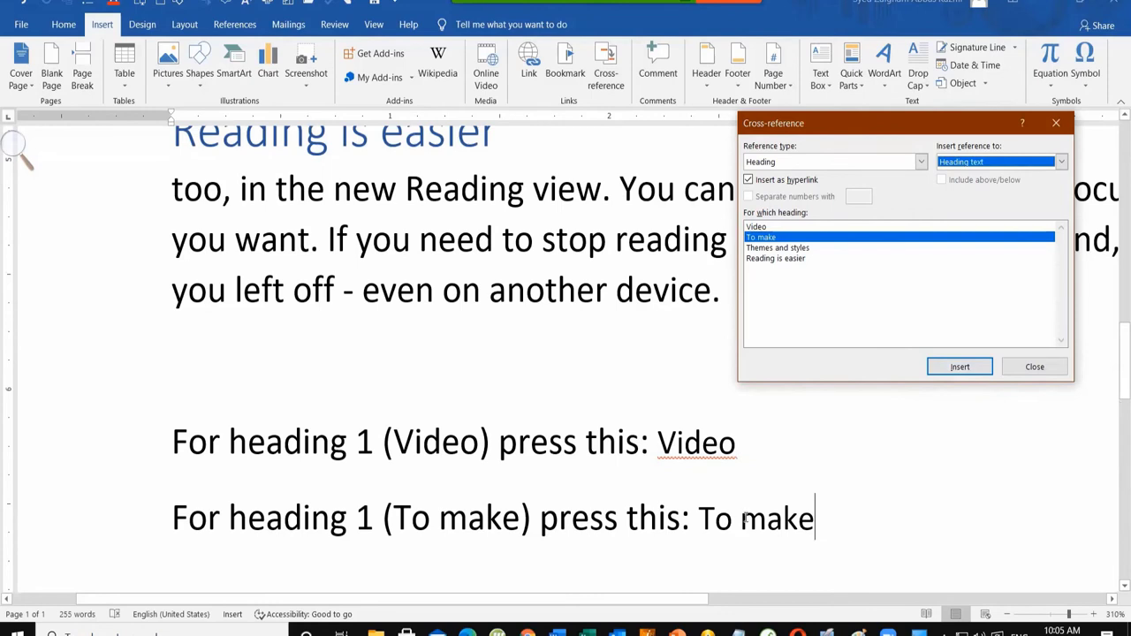
{"action": "left_click", "coordinate": [1035, 367]}
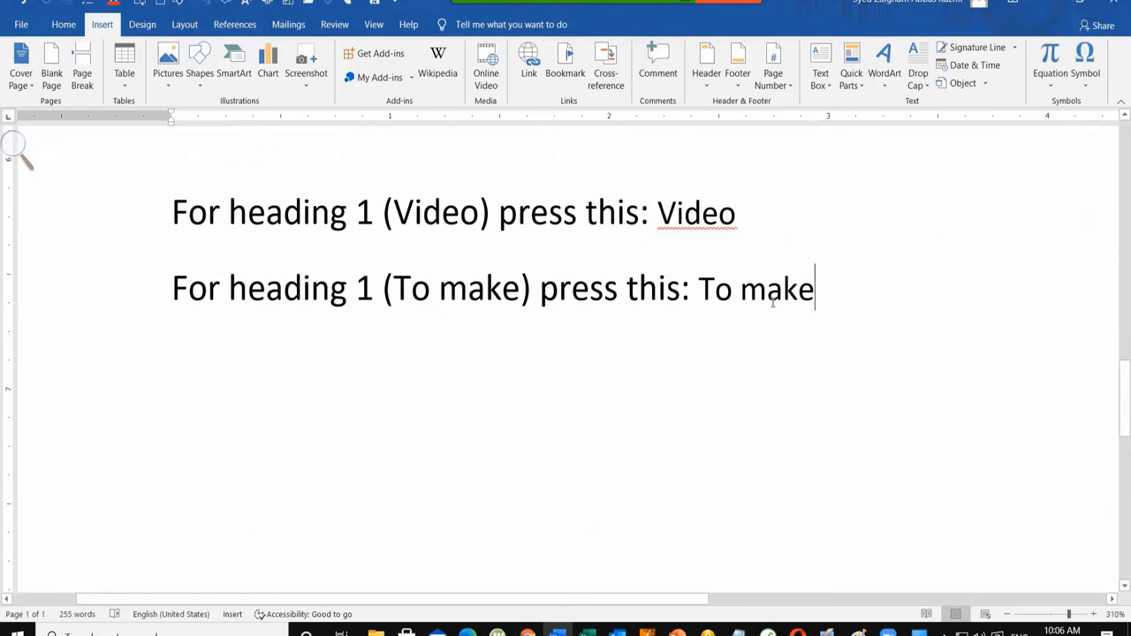
Step: Follow the "Video" and "To make" cross-references in turn to check that each reaches its heading
{"action": "left_click", "coordinate": [704, 233], "text": "ctrl"}
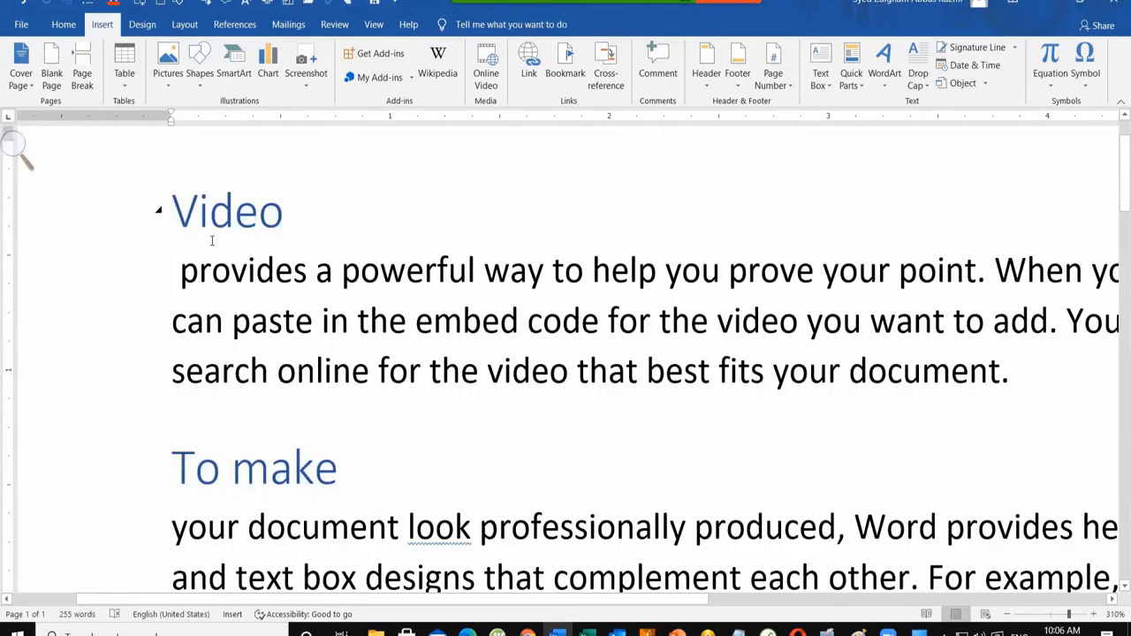
{"action": "scroll", "coordinate": [415, 348], "scroll_direction": "down", "scroll_amount": 15}
{"action": "scroll", "coordinate": [415, 349], "scroll_direction": "up", "scroll_amount": 2}
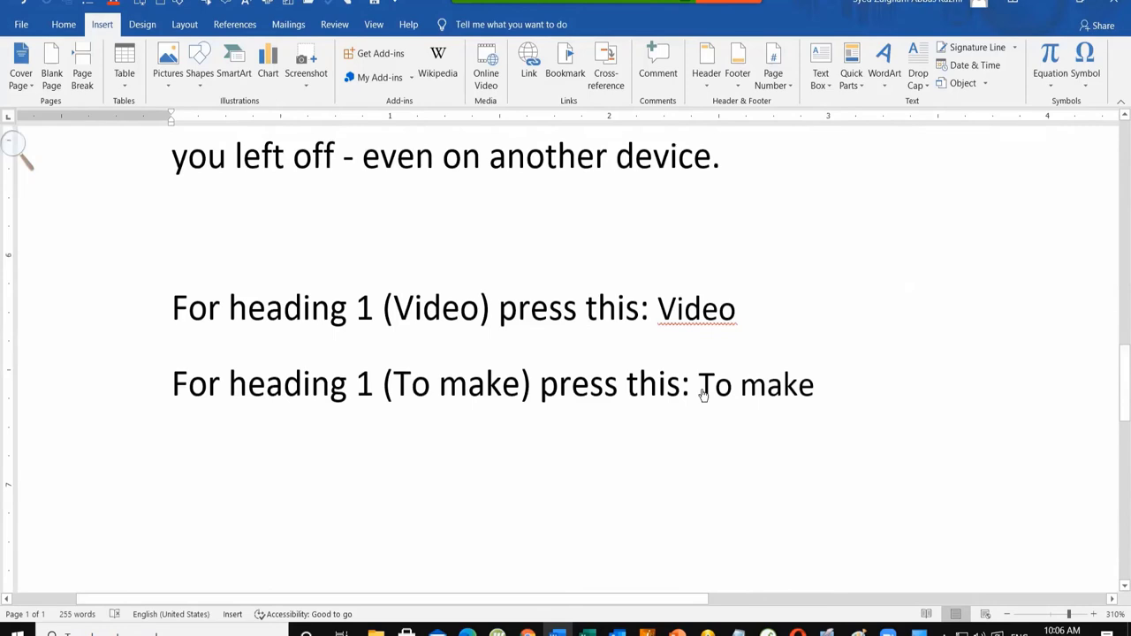
{"action": "left_click", "coordinate": [743, 384], "text": "ctrl"}
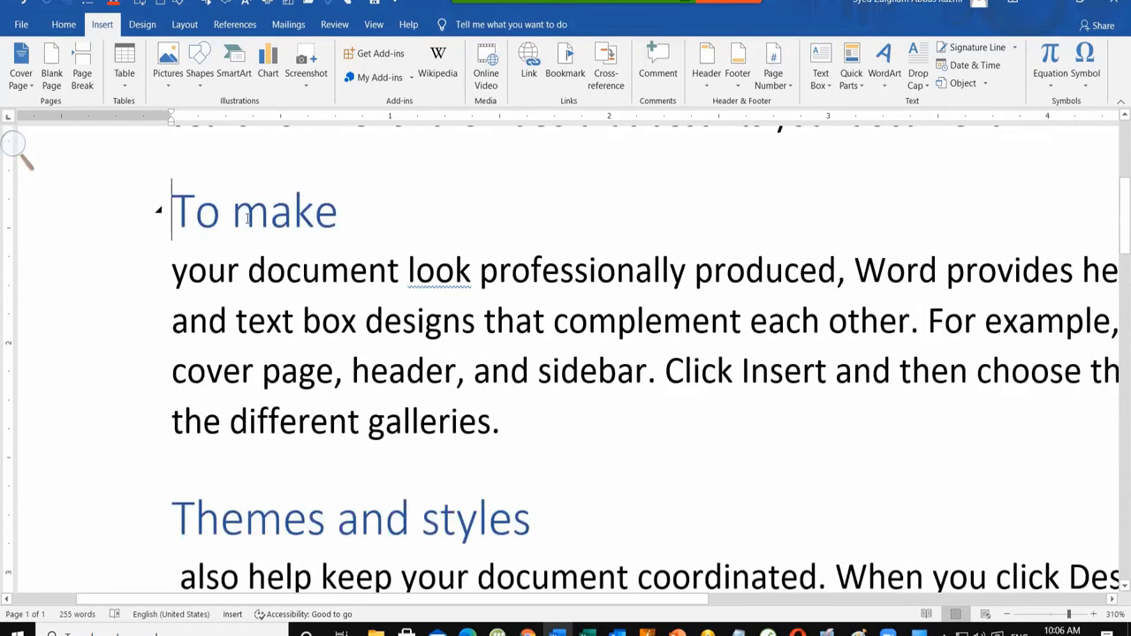
{"action": "scroll", "coordinate": [292, 298], "scroll_direction": "up", "scroll_amount": 2}
{"action": "scroll", "coordinate": [292, 298], "scroll_direction": "down", "scroll_amount": 10}
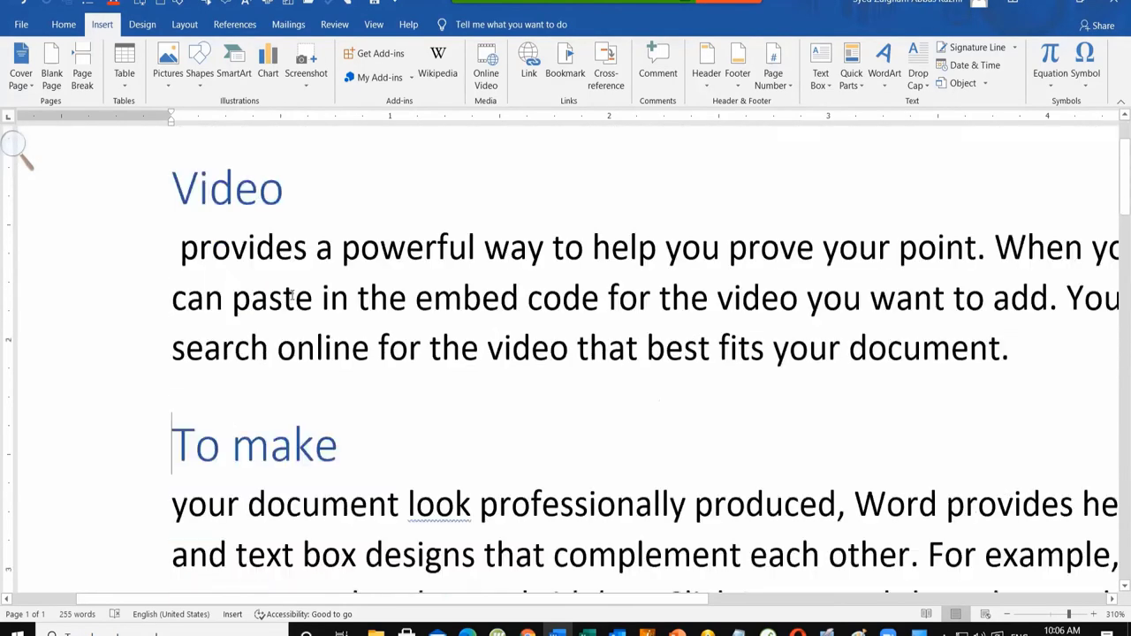
Step: Follow the "Video" cross-reference below the sample text once more to its heading
{"action": "scroll", "coordinate": [292, 298], "scroll_direction": "up", "scroll_amount": 3}
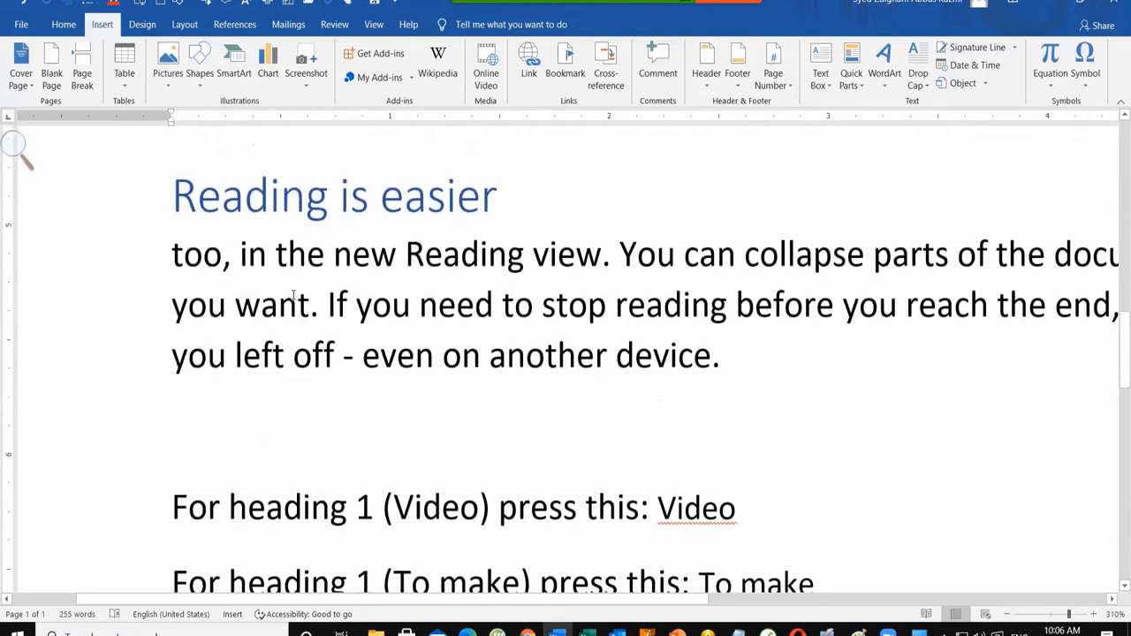
{"action": "scroll", "coordinate": [346, 399], "scroll_direction": "down", "scroll_amount": 3}
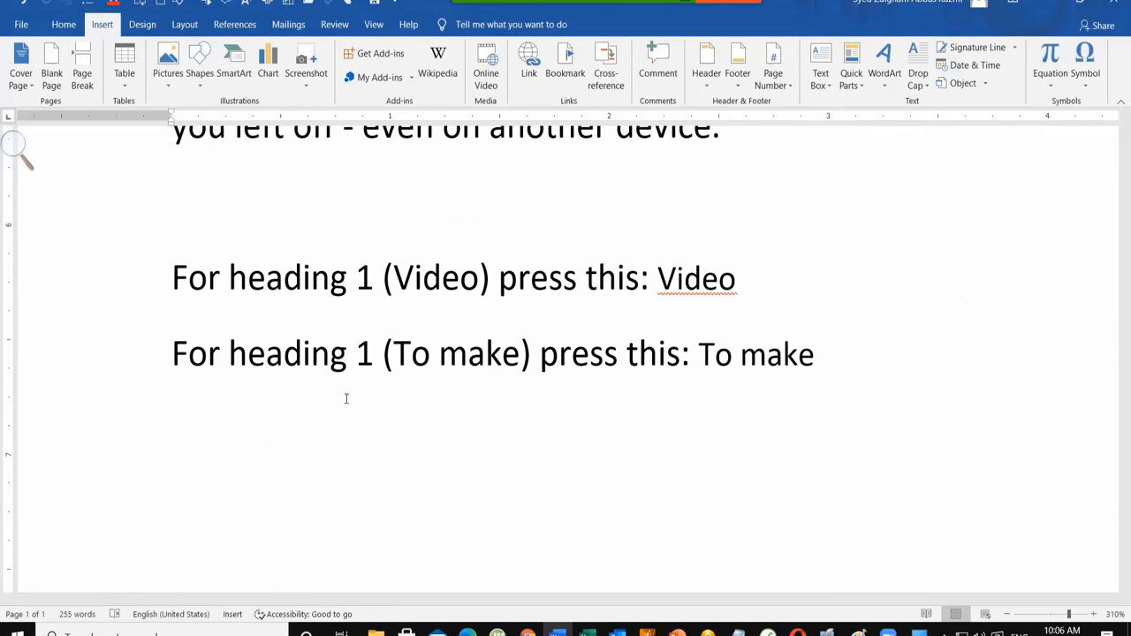
{"action": "double_click", "coordinate": [661, 284]}
{"action": "left_click", "coordinate": [771, 298]}
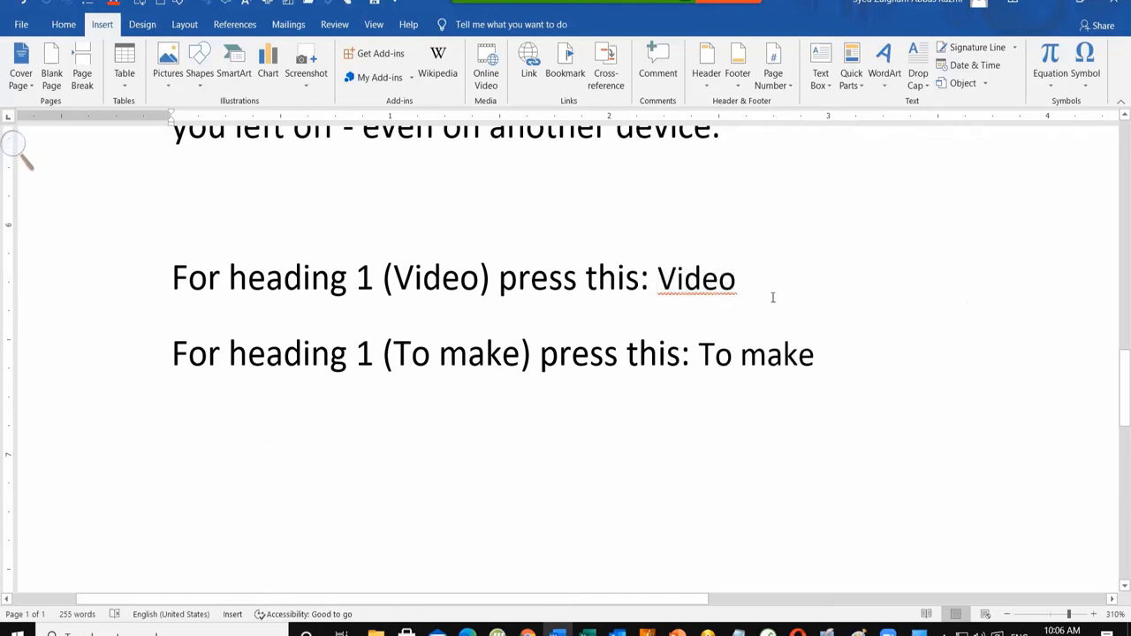
{"action": "double_click", "coordinate": [688, 283]}
{"action": "left_click", "coordinate": [688, 303]}
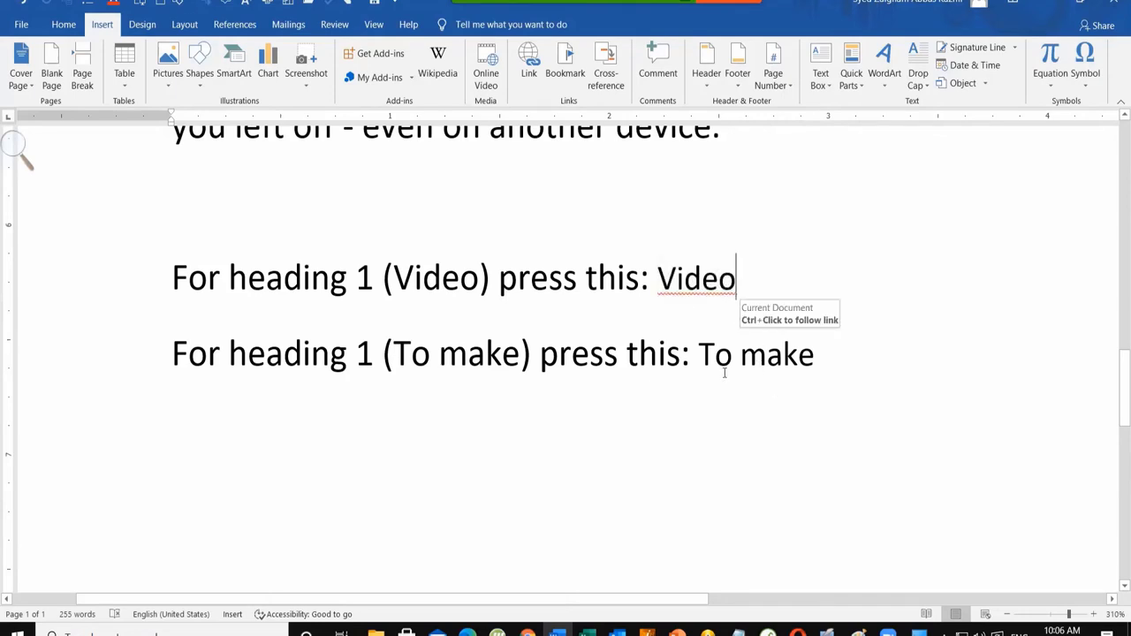
{"action": "left_click", "coordinate": [697, 279], "text": "ctrl"}
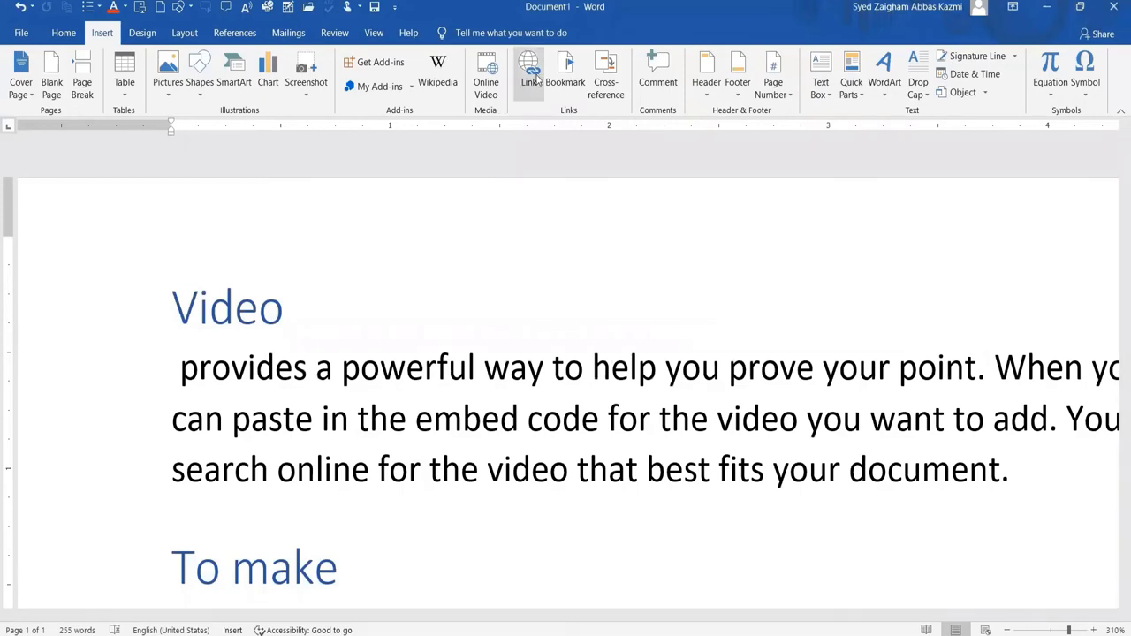
{"action": "left_click", "coordinate": [617, 96]}
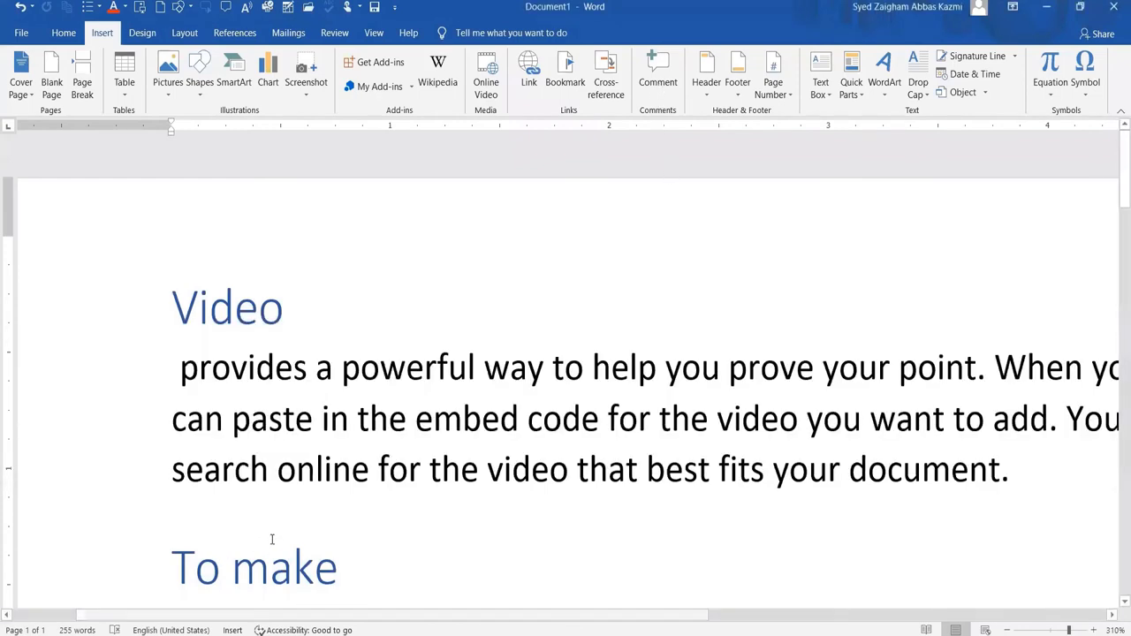
{"action": "scroll", "coordinate": [282, 527], "scroll_direction": "down", "scroll_amount": 3}
{"action": "scroll", "coordinate": [292, 515], "scroll_direction": "up", "scroll_amount": 3}
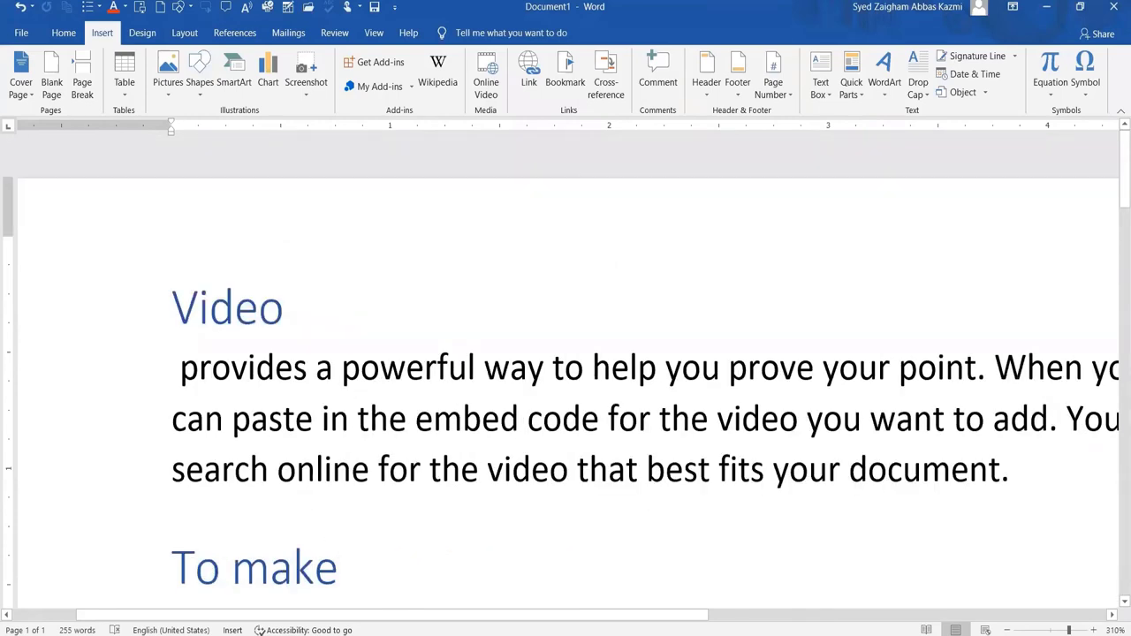
{"action": "left_click_drag", "start_coordinate": [392, 615], "coordinate": [341, 614]}
{"action": "scroll", "coordinate": [480, 465], "scroll_direction": "left", "scroll_amount": 1}
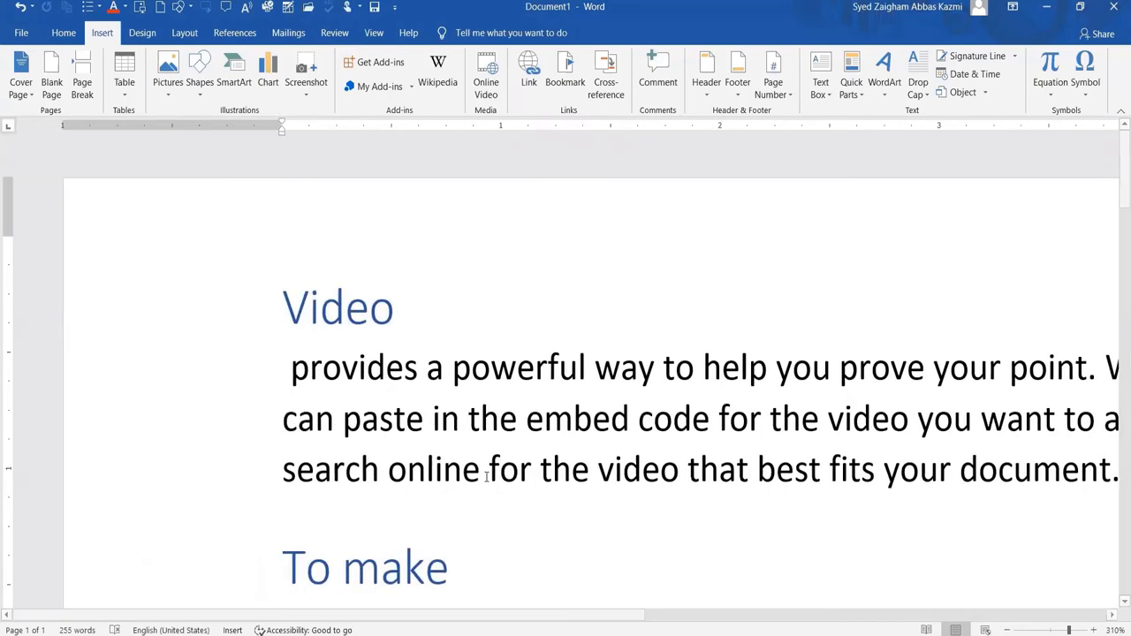
Step: Add the note "(ye meine heading 1 lagai hai)" at the end of the paragraph under the "To make" heading
{"action": "scroll", "coordinate": [480, 466], "scroll_direction": "down", "scroll_amount": 16, "text": "ctrl"}
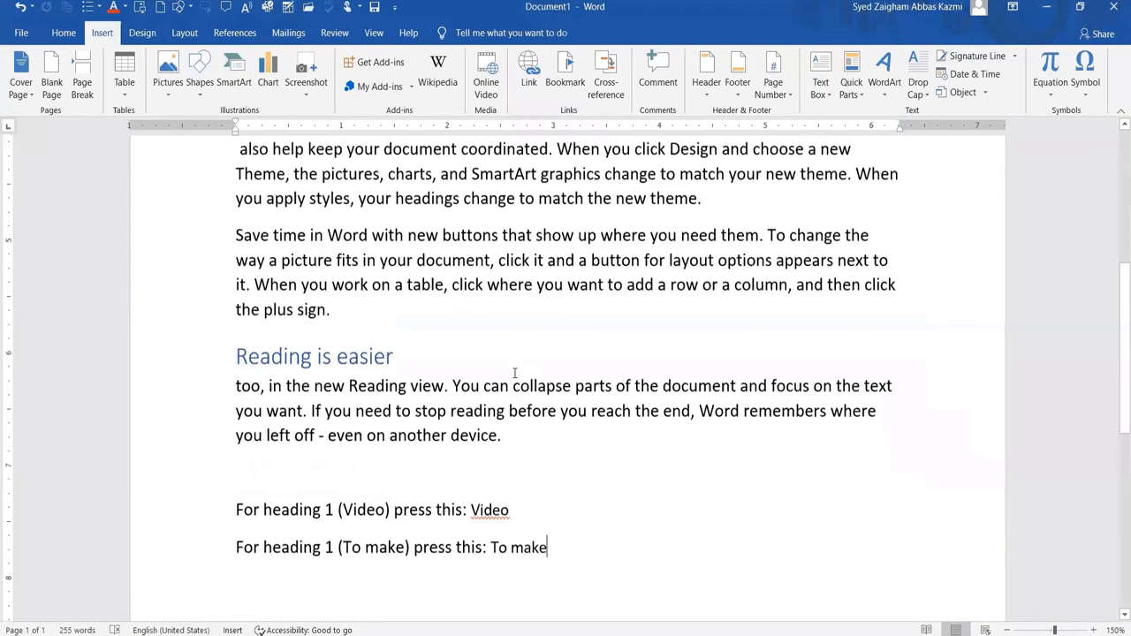
{"action": "scroll", "coordinate": [514, 373], "scroll_direction": "up", "scroll_amount": 2}
{"action": "scroll", "coordinate": [427, 345], "scroll_direction": "up", "scroll_amount": 2}
{"action": "left_click", "coordinate": [431, 337]}
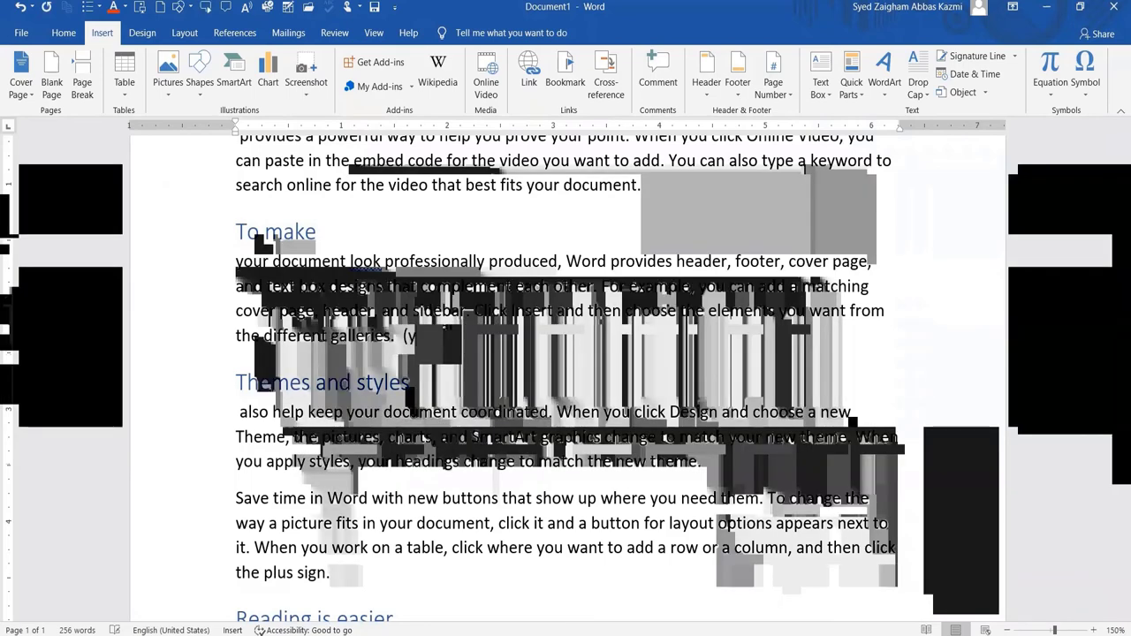
{"action": "type", "text": "(ye meine heading 1 lagai hai"}
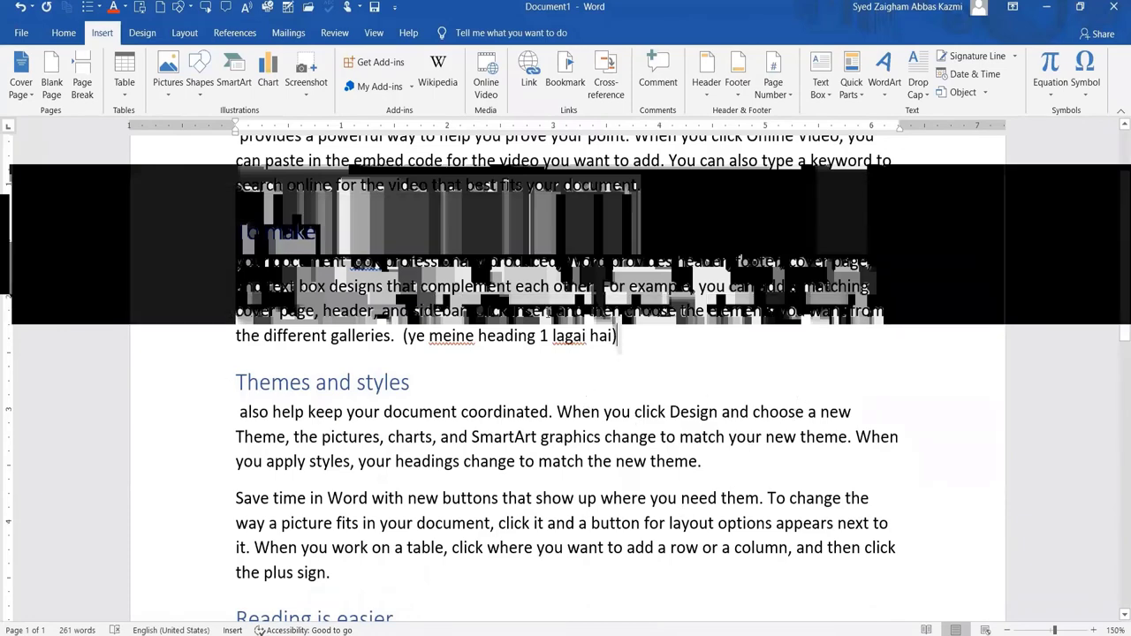
{"action": "scroll", "coordinate": [549, 311], "scroll_direction": "up", "scroll_amount": 4}
{"action": "scroll", "coordinate": [402, 373], "scroll_direction": "up", "scroll_amount": 5}
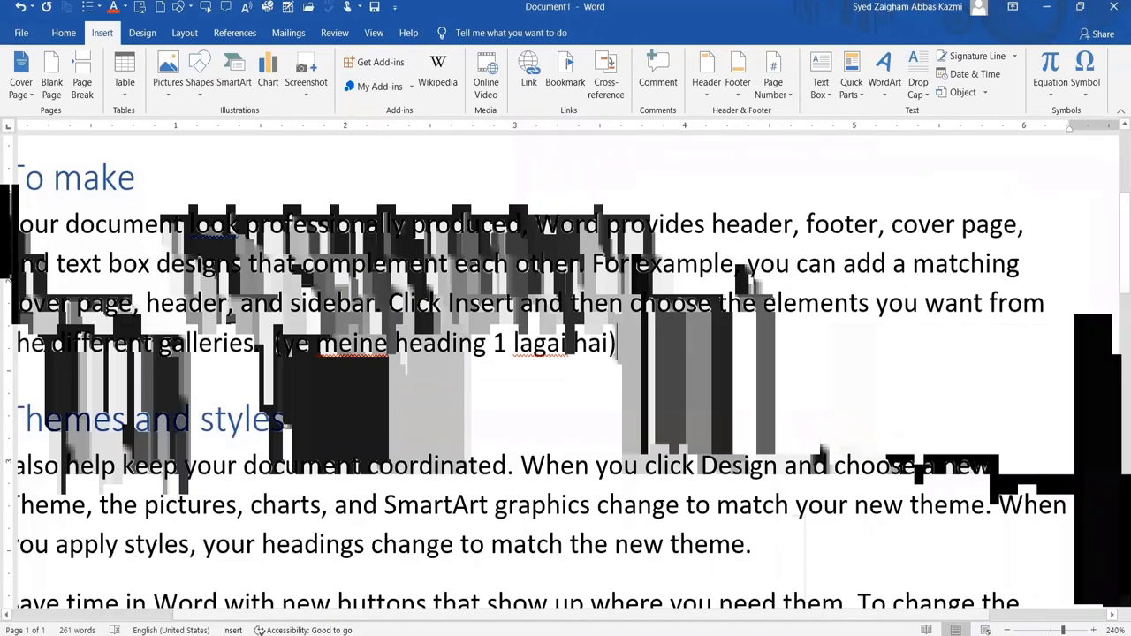
Step: Delete the bracketed note at the end of the "To make" paragraph
{"action": "scroll", "coordinate": [403, 371], "scroll_direction": "left", "scroll_amount": 1}
{"action": "scroll", "coordinate": [657, 528], "scroll_direction": "left", "scroll_amount": 1}
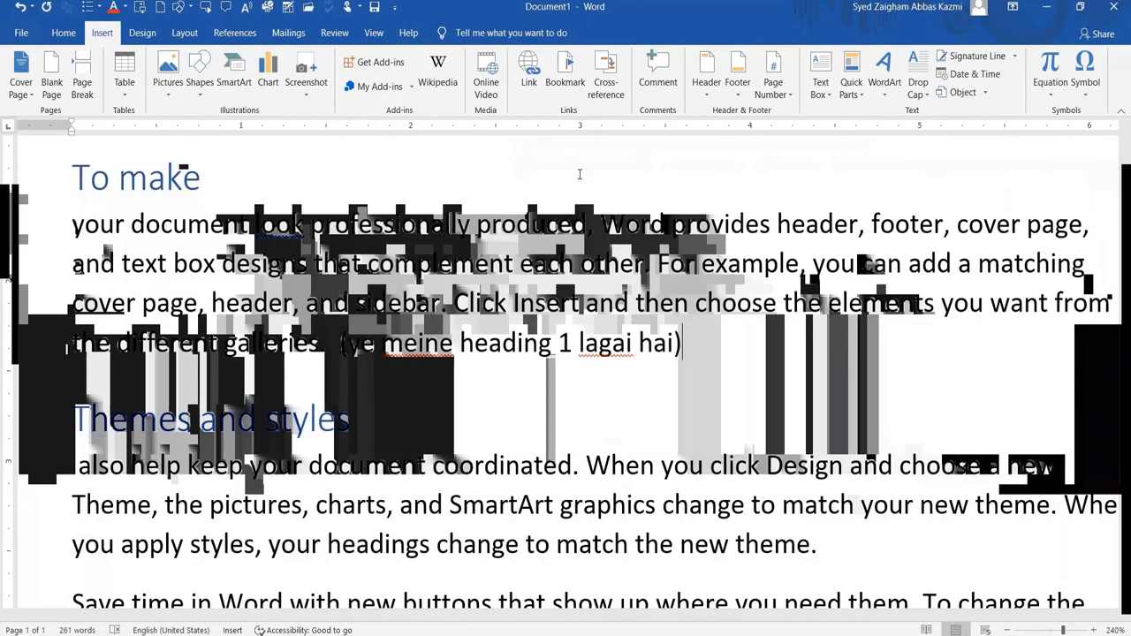
{"action": "left_click_drag", "start_coordinate": [679, 349], "coordinate": [341, 349]}
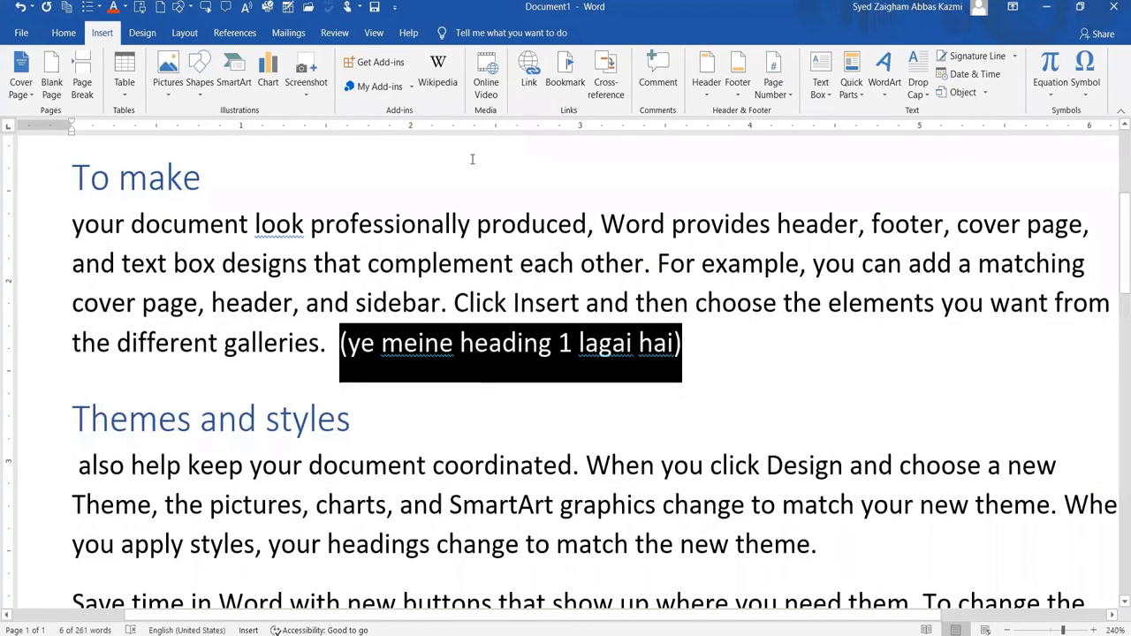
{"action": "left_click_drag", "start_coordinate": [679, 352], "coordinate": [630, 376]}
{"action": "left_click", "coordinate": [278, 351]}
{"action": "key", "text": "Delete"}
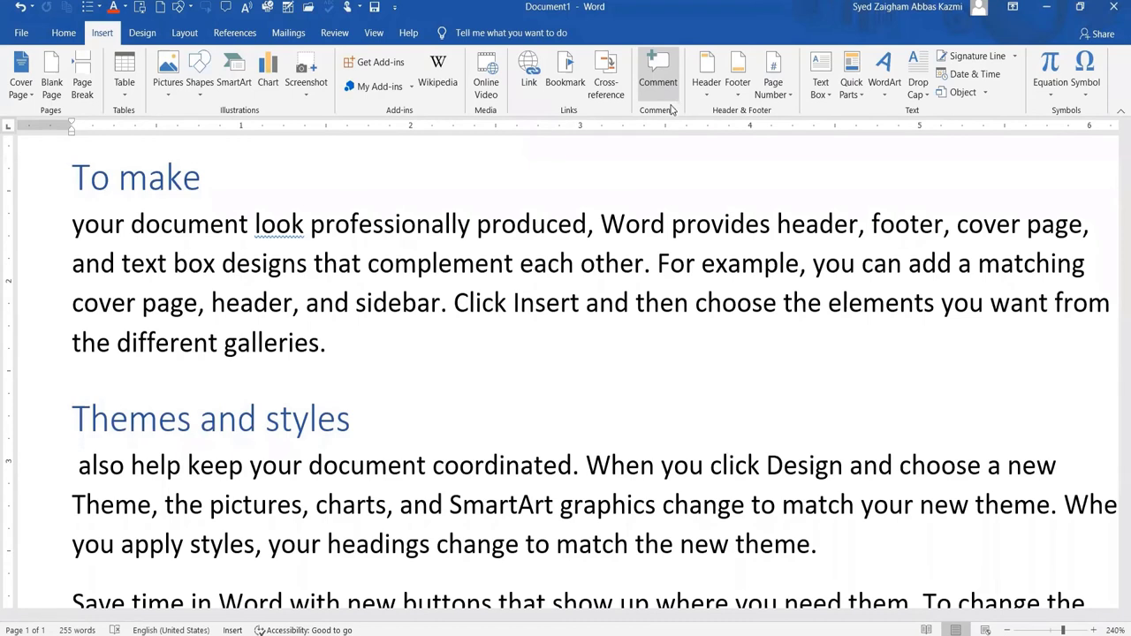
Step: Attach the comment "Yahan meine heading 1 lgai thi." to the word "document" at the end of the "Video" paragraph
{"action": "double_click", "coordinate": [478, 307]}
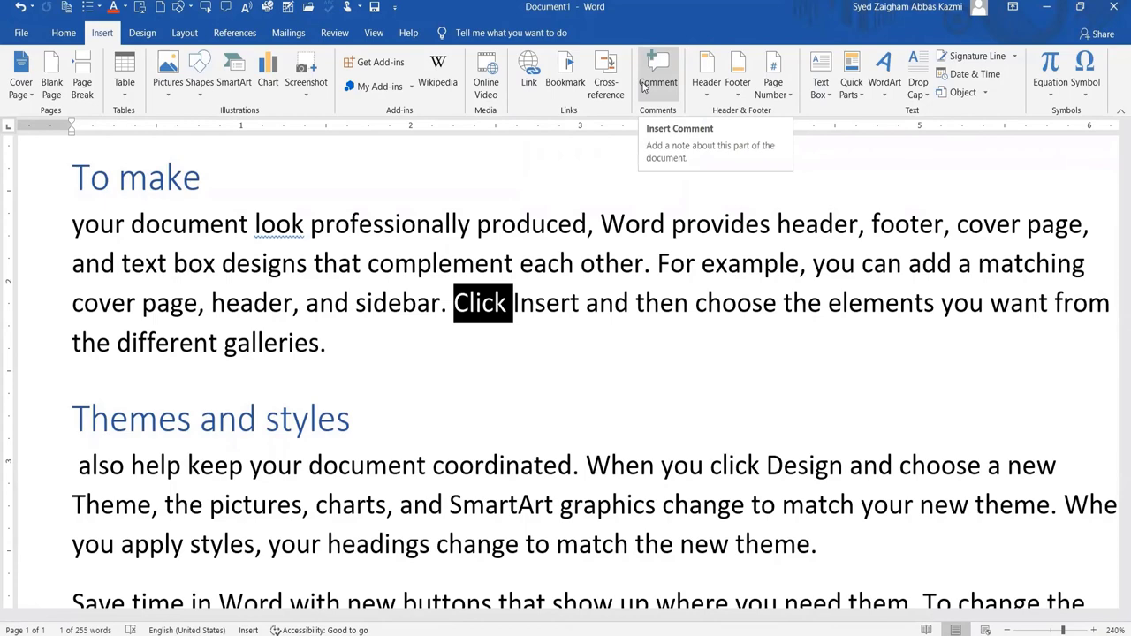
{"action": "scroll", "coordinate": [592, 324], "scroll_direction": "up", "scroll_amount": 2}
{"action": "double_click", "coordinate": [593, 324]}
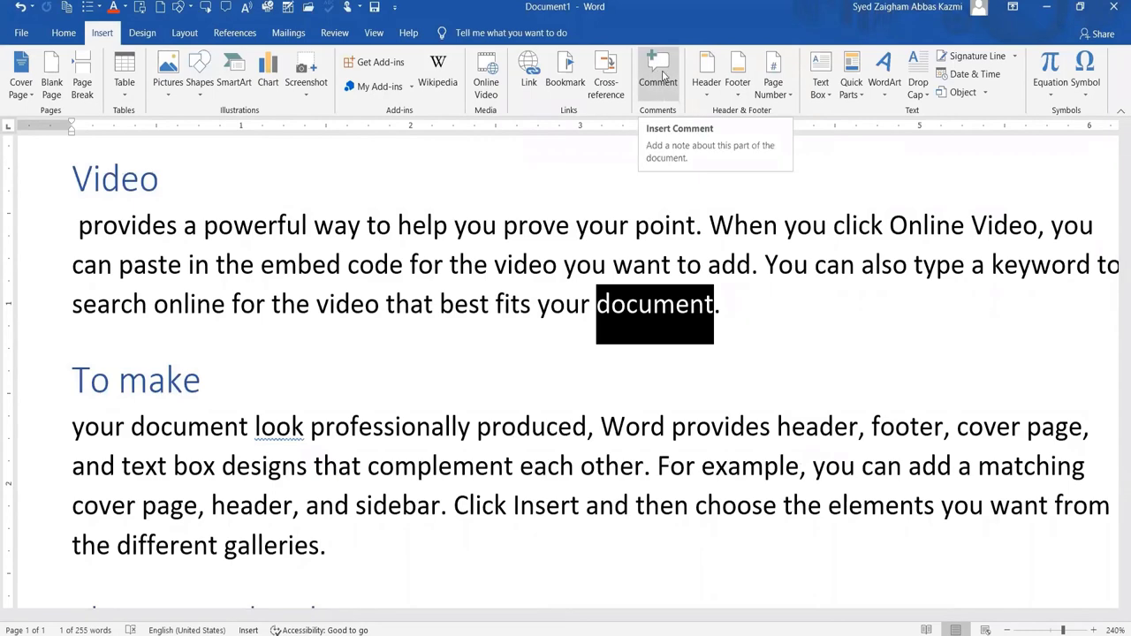
{"action": "left_click", "coordinate": [688, 319]}
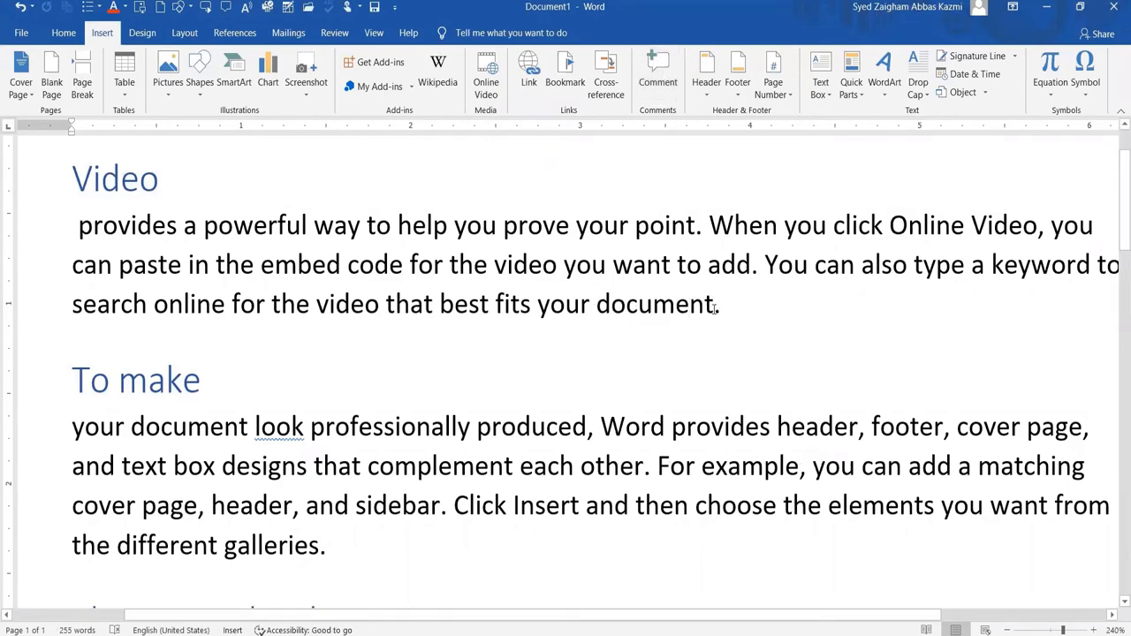
{"action": "double_click", "coordinate": [599, 322]}
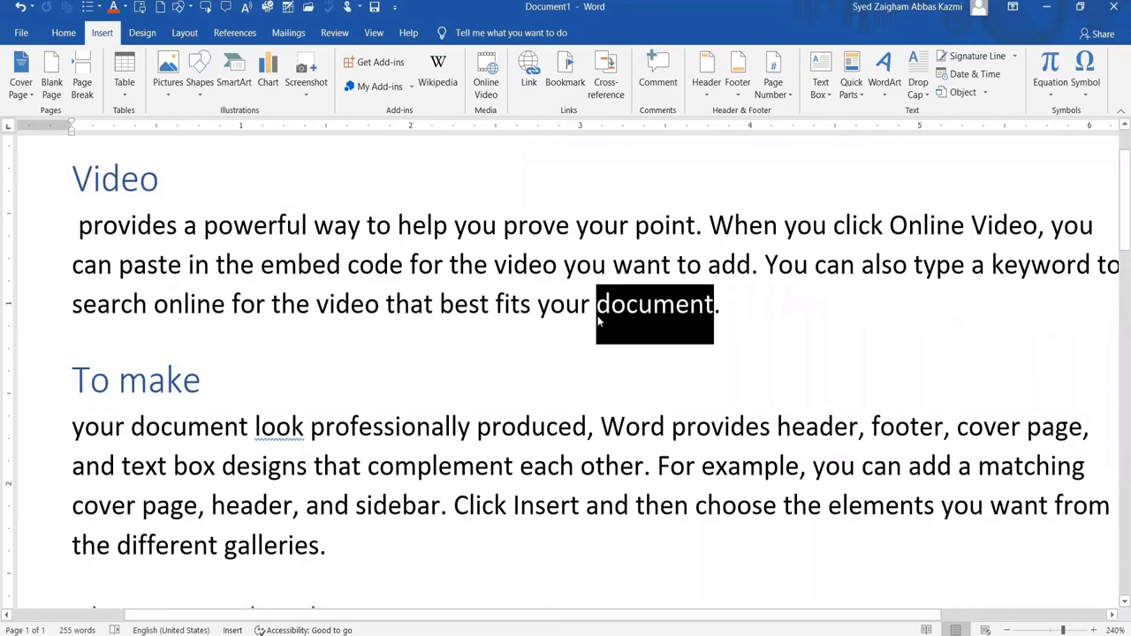
{"action": "left_click", "coordinate": [664, 88]}
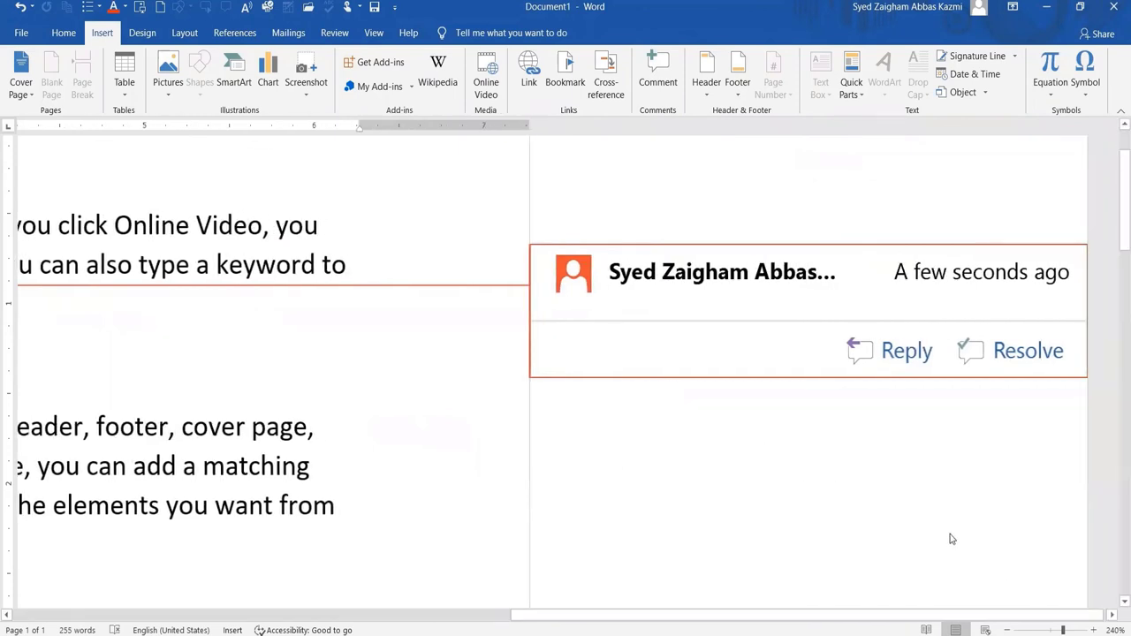
{"action": "type", "text": "Yaha"}
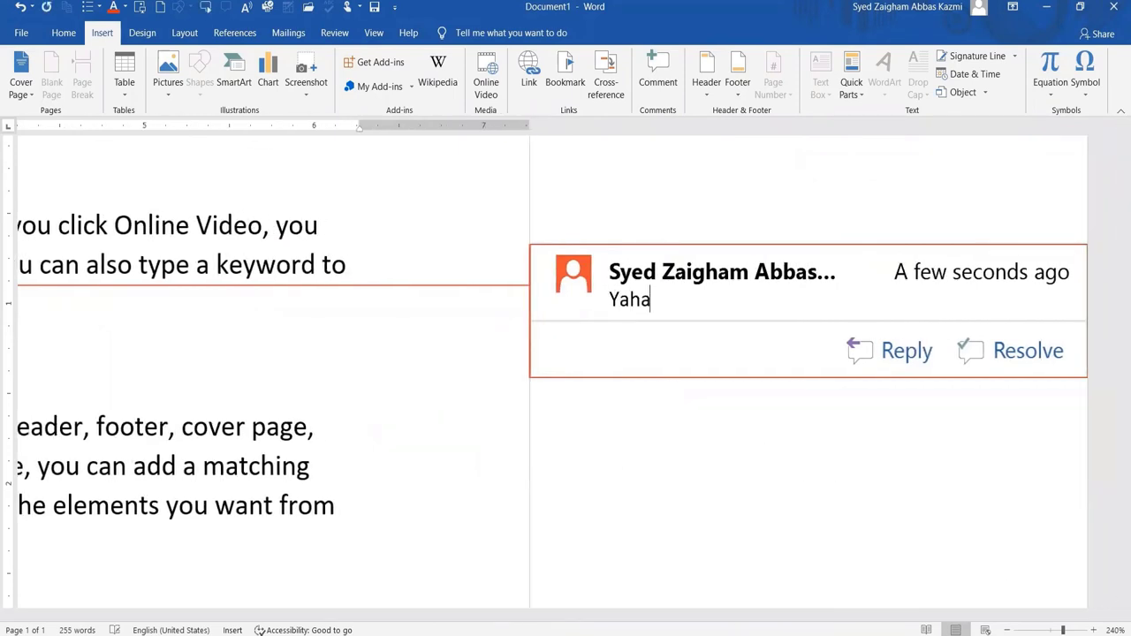
{"action": "type", "text": "n meine heading 1 lgai thi."}
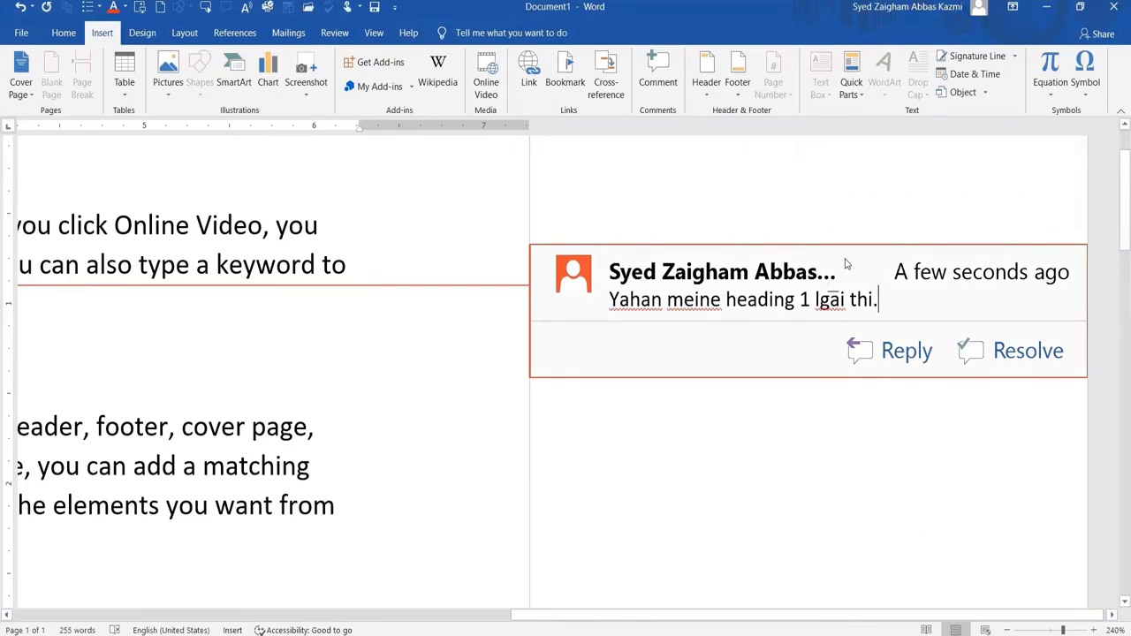
{"action": "key", "text": "ctrl+a"}
{"action": "left_click", "coordinate": [354, 411]}
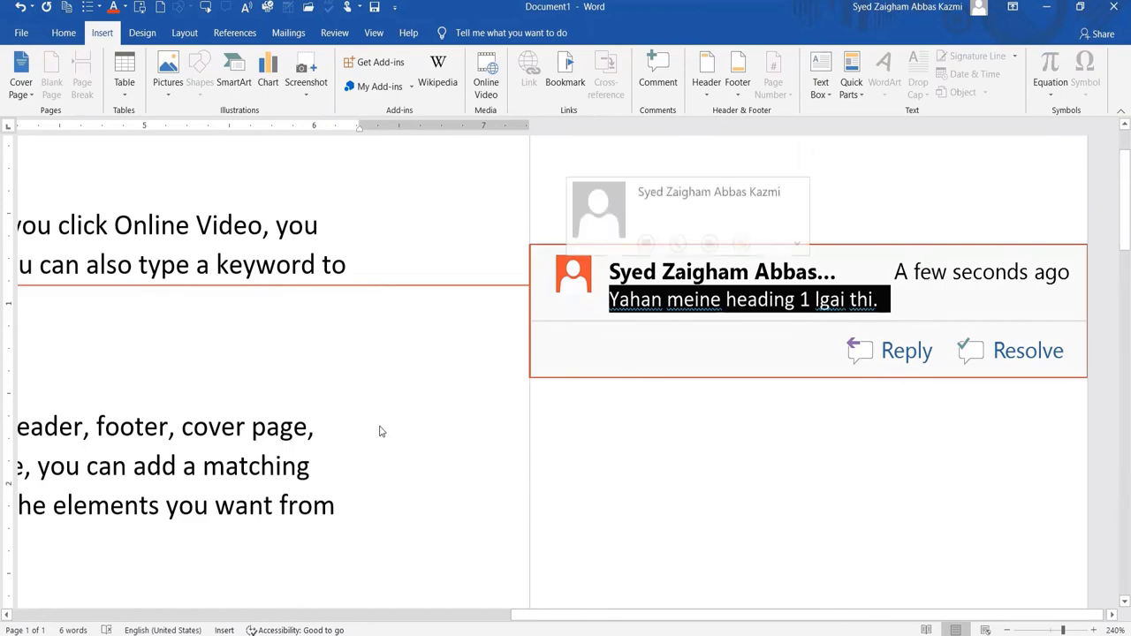
Step: Attach the comment "Ye b heading 1 lagai gai thi" to the word "professionally" in the "To make" paragraph
{"action": "left_click_drag", "start_coordinate": [748, 614], "coordinate": [325, 613]}
{"action": "left_click_drag", "start_coordinate": [482, 439], "coordinate": [322, 440]}
{"action": "left_click", "coordinate": [656, 97]}
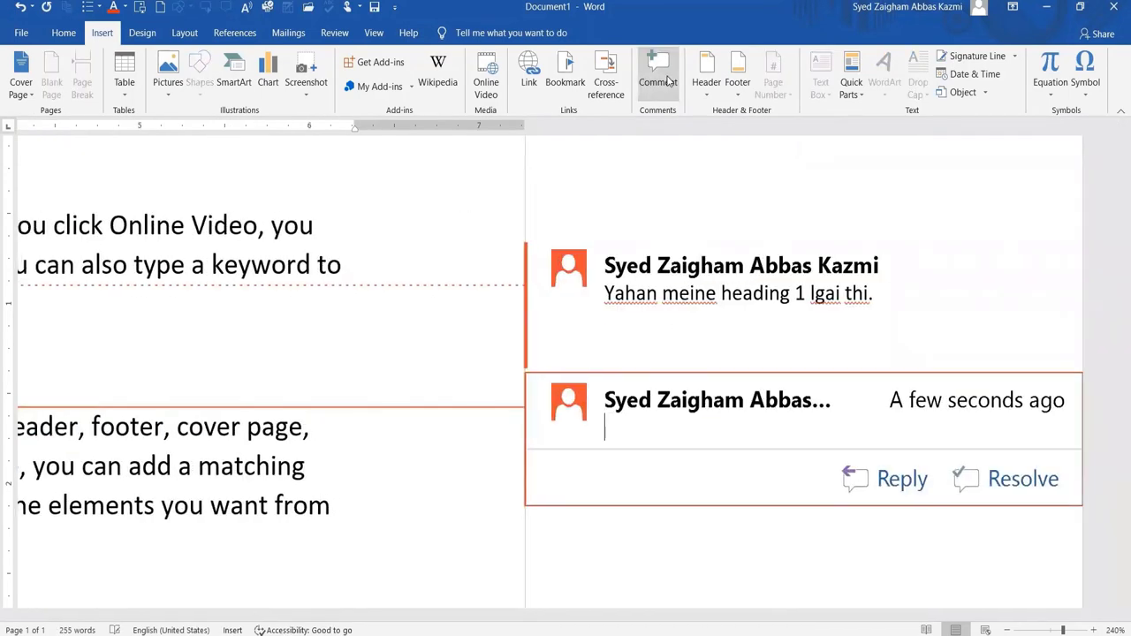
{"action": "type", "text": "ye b heading 1 lag"}
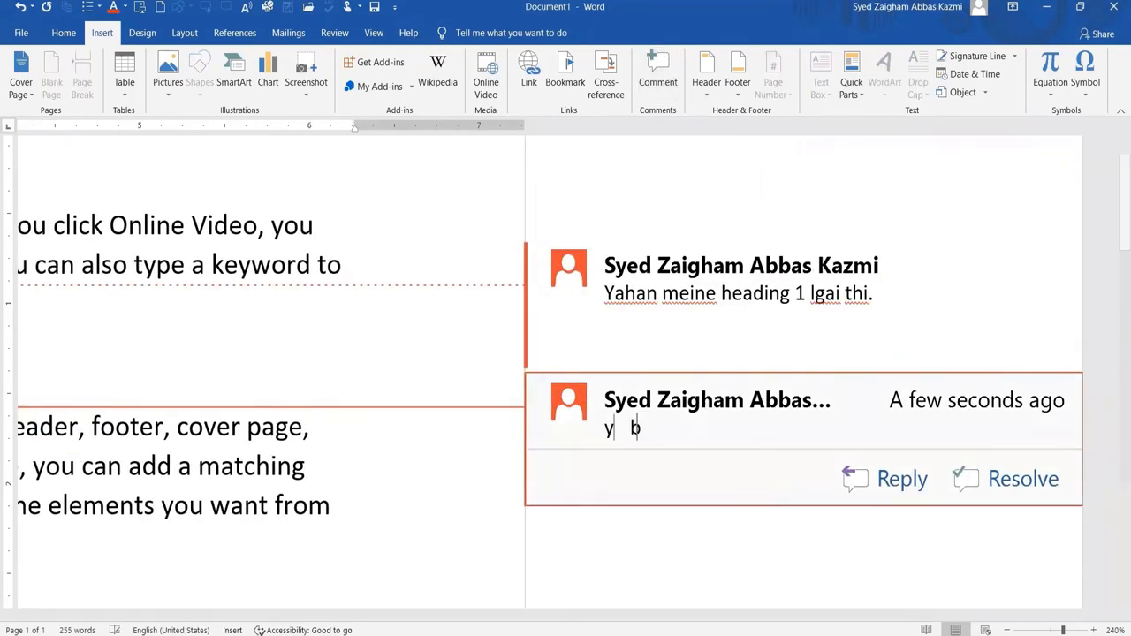
{"action": "type", "text": "ai gai"}
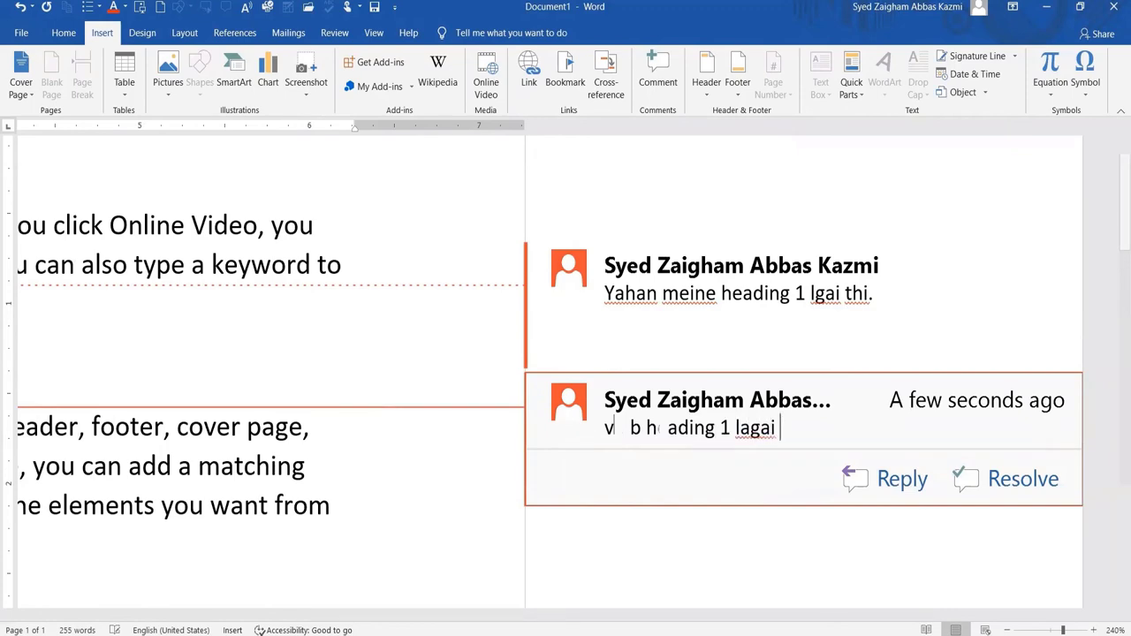
{"action": "left_click", "coordinate": [673, 365]}
Step: Delete the comment attached to "document" in the "Video" paragraph
{"action": "scroll", "coordinate": [673, 365], "scroll_direction": "down", "scroll_amount": 10}
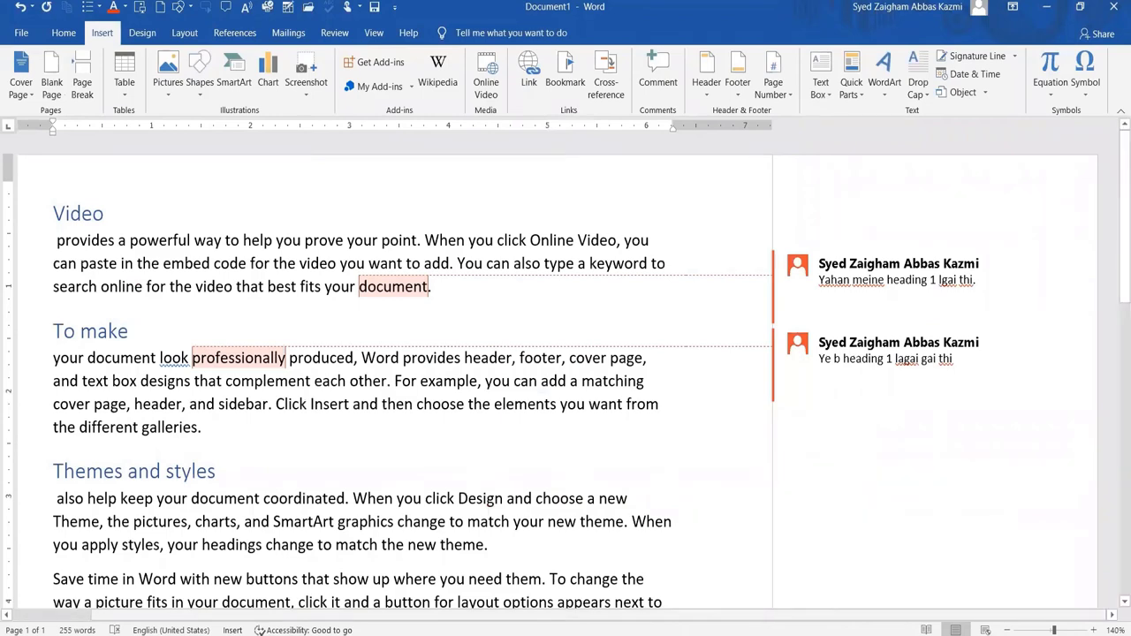
{"action": "scroll", "coordinate": [429, 212], "scroll_direction": "left", "scroll_amount": 2}
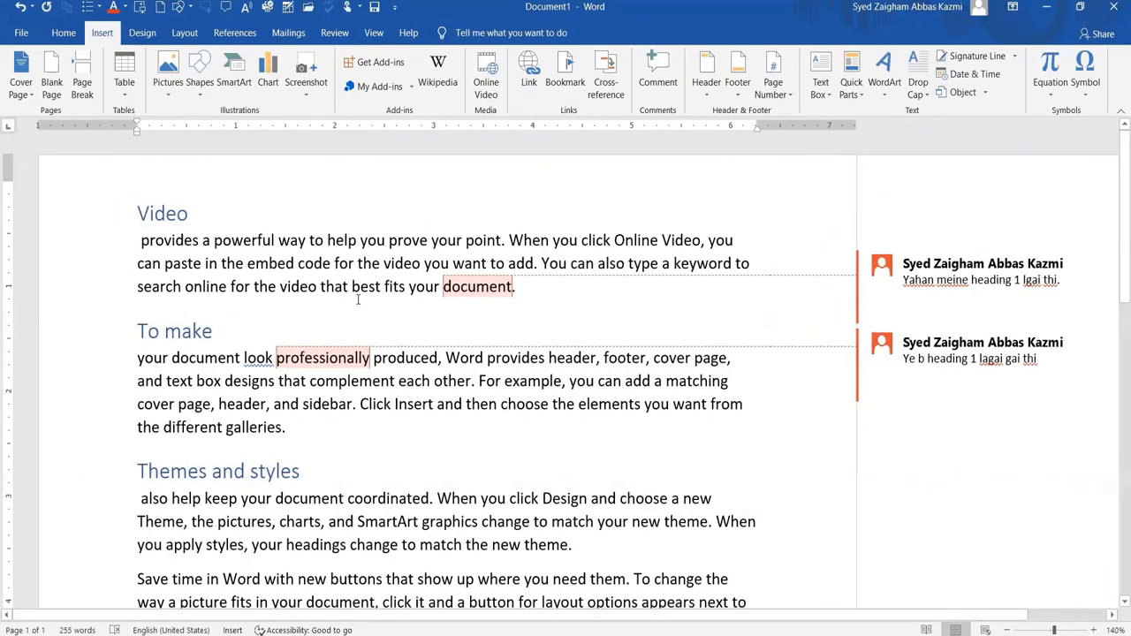
{"action": "scroll", "coordinate": [358, 300], "scroll_direction": "up", "scroll_amount": 3, "text": "ctrl"}
{"action": "left_click", "coordinate": [531, 282]}
{"action": "left_click", "coordinate": [570, 274]}
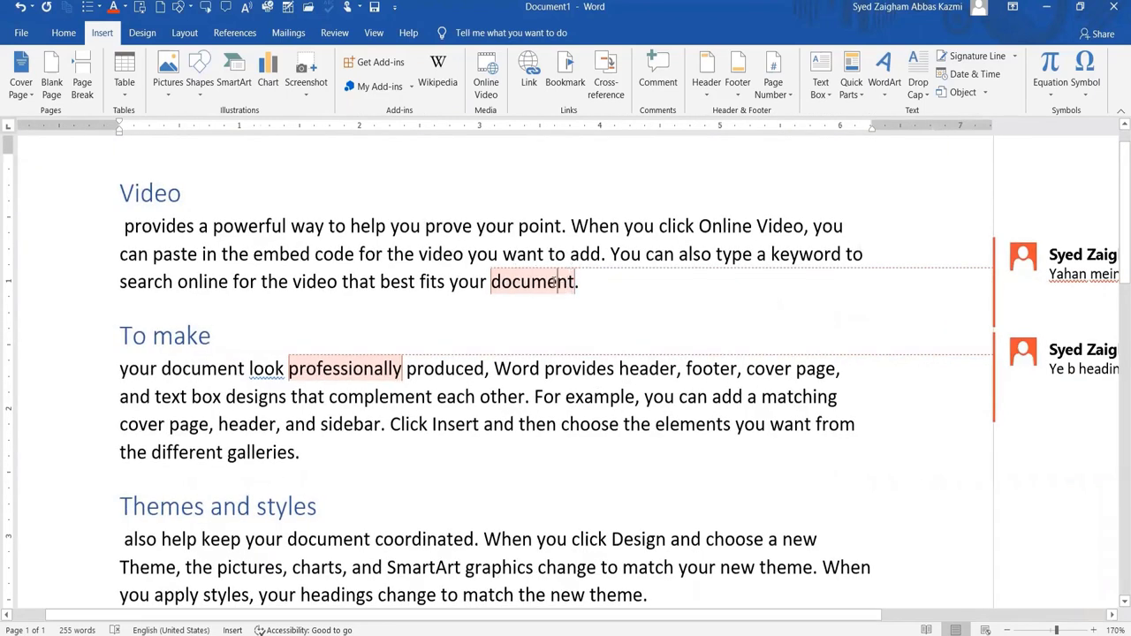
{"action": "right_click", "coordinate": [521, 289]}
{"action": "left_click", "coordinate": [521, 289]}
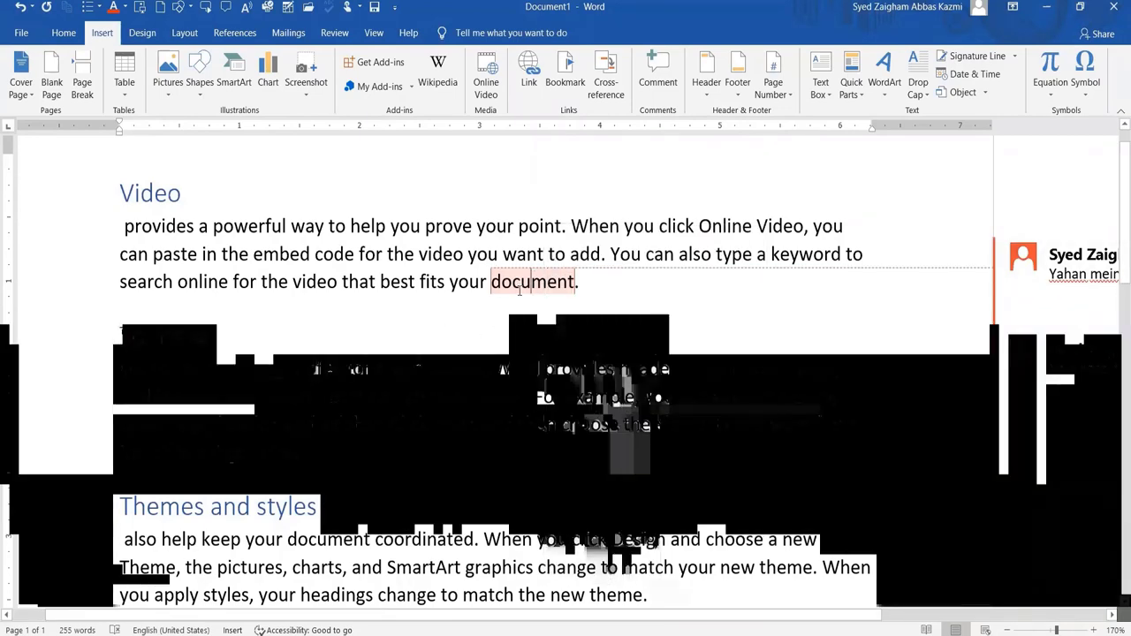
{"action": "scroll", "coordinate": [528, 292], "scroll_direction": "up", "scroll_amount": 4}
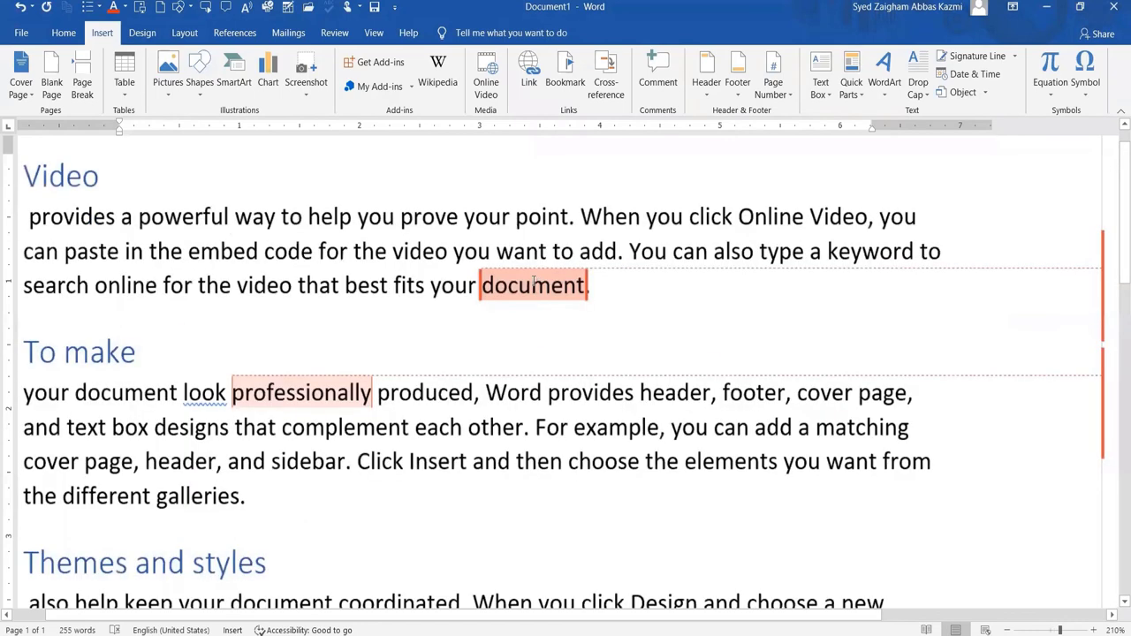
{"action": "right_click", "coordinate": [536, 290]}
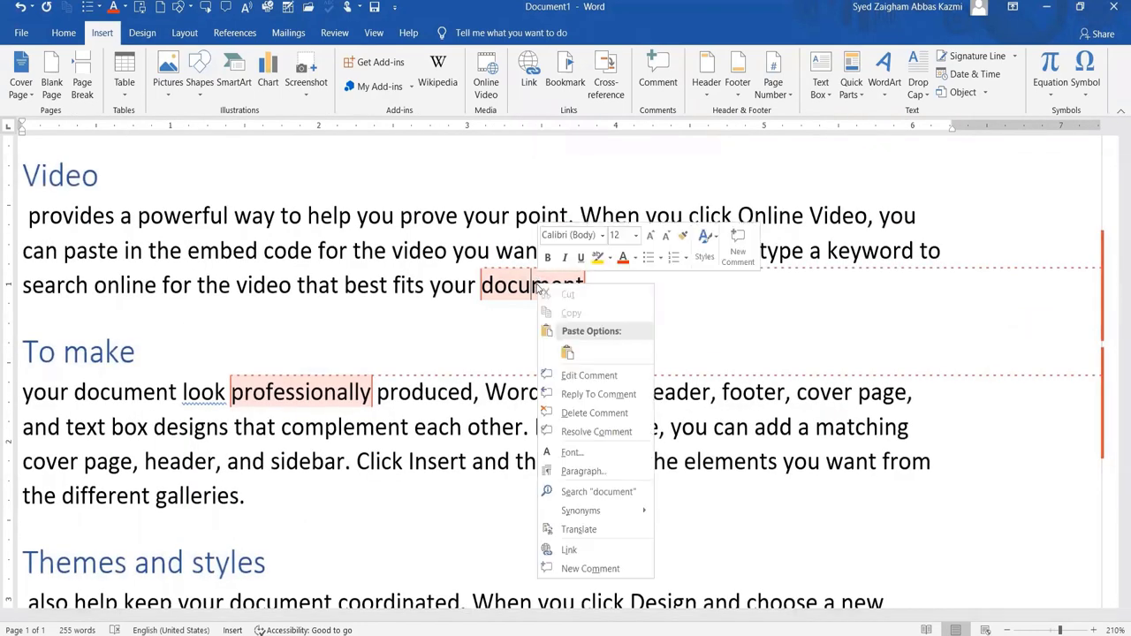
{"action": "left_click", "coordinate": [595, 414]}
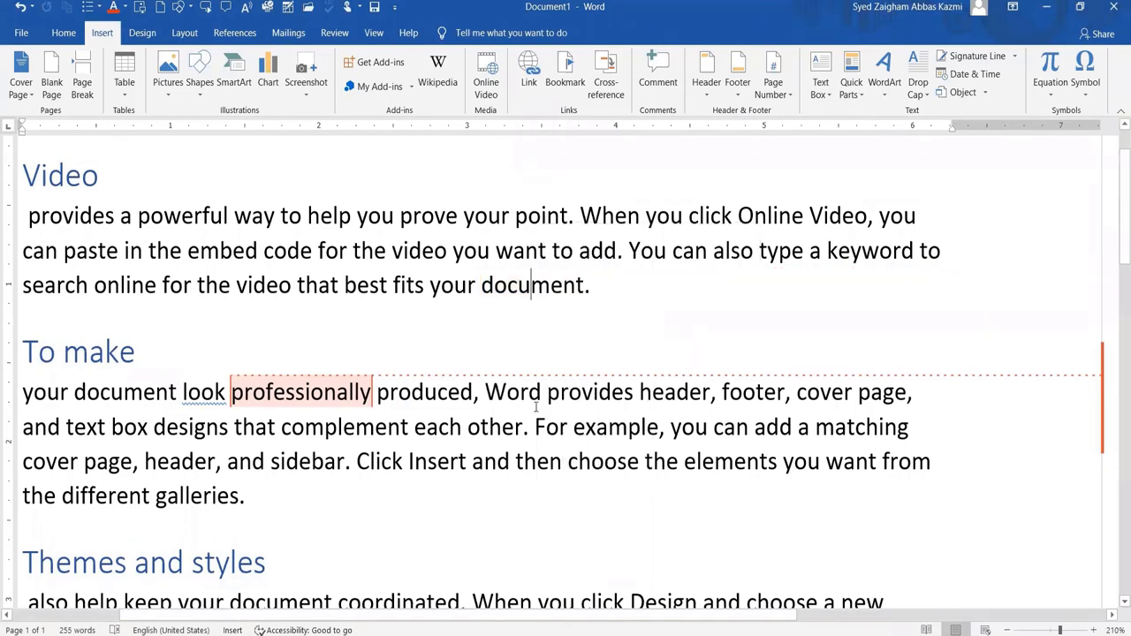
Step: Delete the comment attached to "professionally" in the "To make" paragraph
{"action": "left_click", "coordinate": [297, 395]}
{"action": "key", "text": "shift+F10"}
{"action": "left_click", "coordinate": [349, 234]}
{"action": "scroll", "coordinate": [1020, 431], "scroll_direction": "up", "scroll_amount": 2}
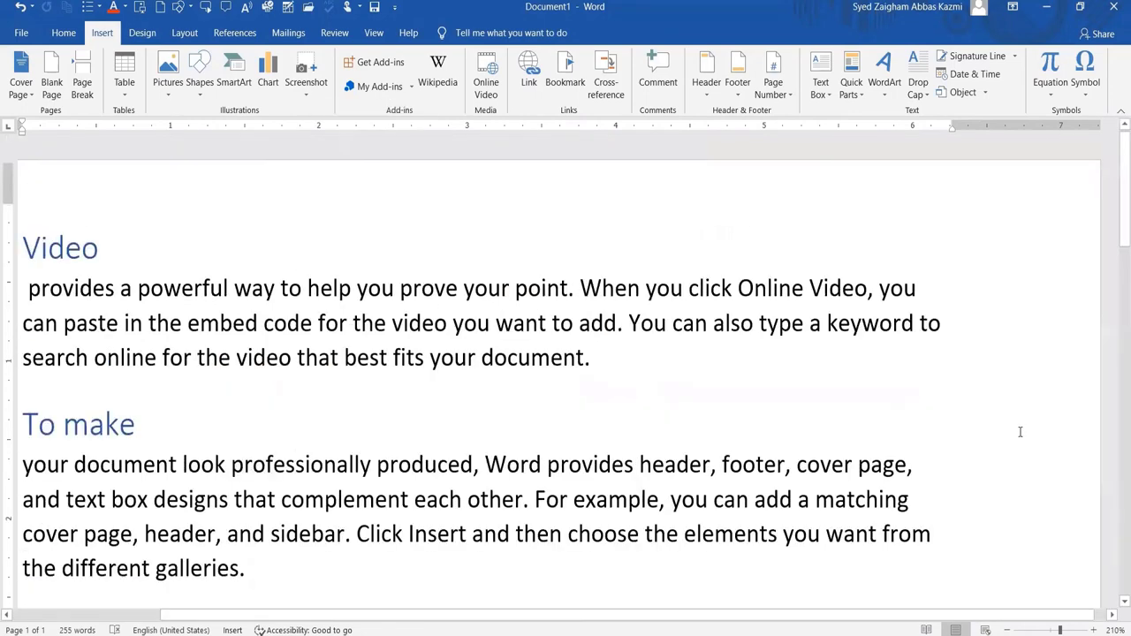